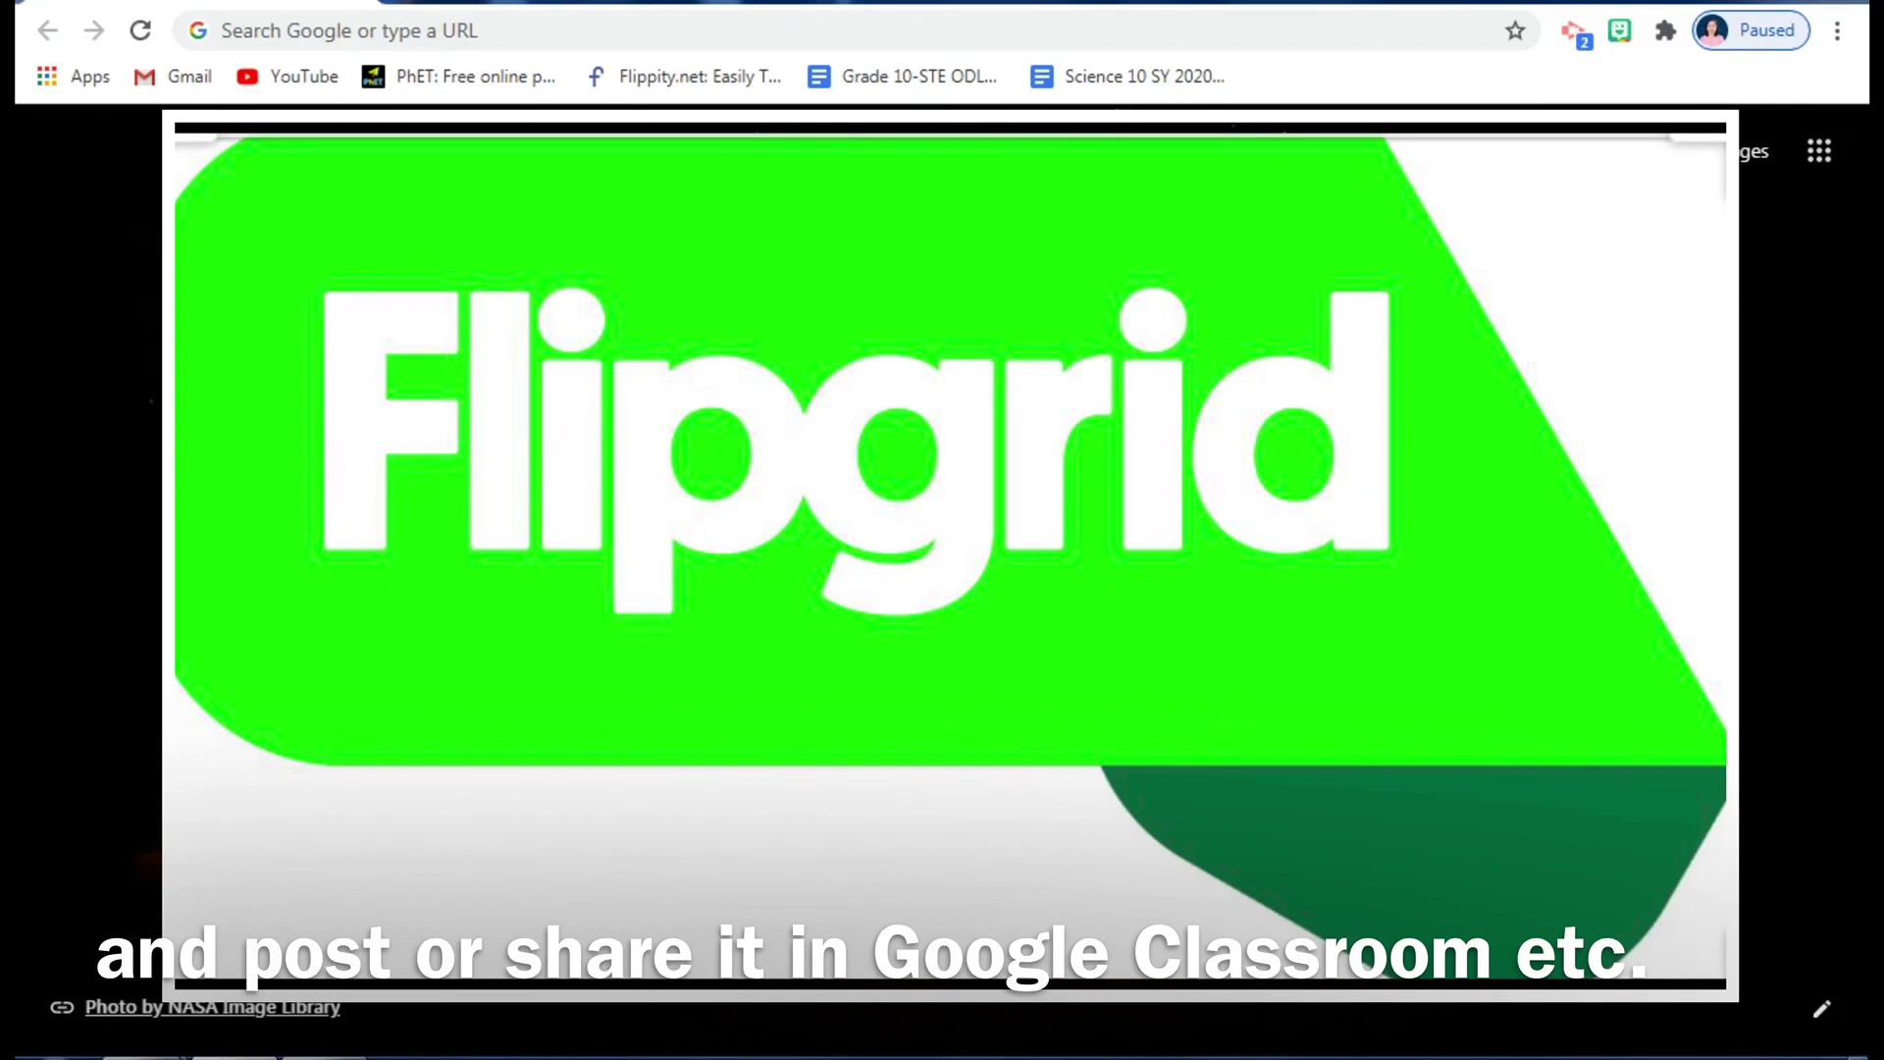
- Go to flipgrid.com in Chrome using the address-bar suggestion for 'fli'
{"action": "left_click", "coordinate": [584, 20]}
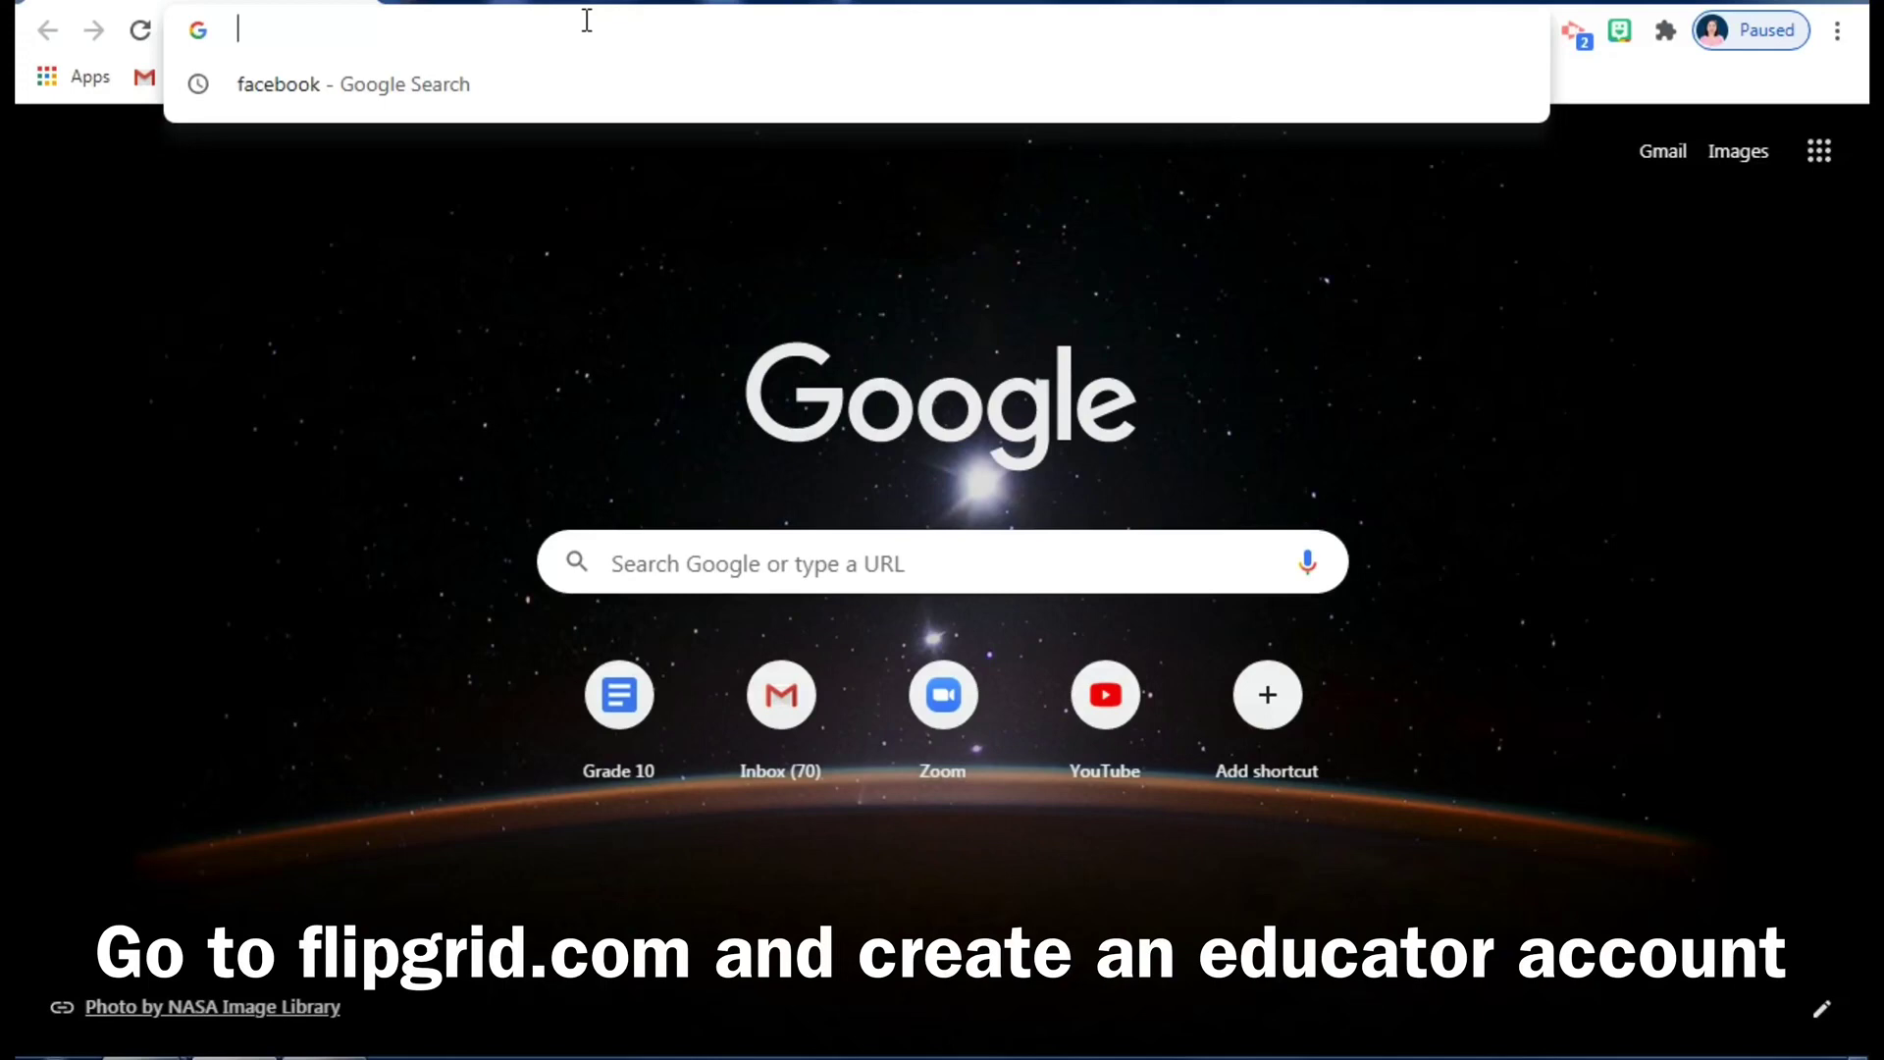
{"action": "type", "text": "flipgrid.com"}
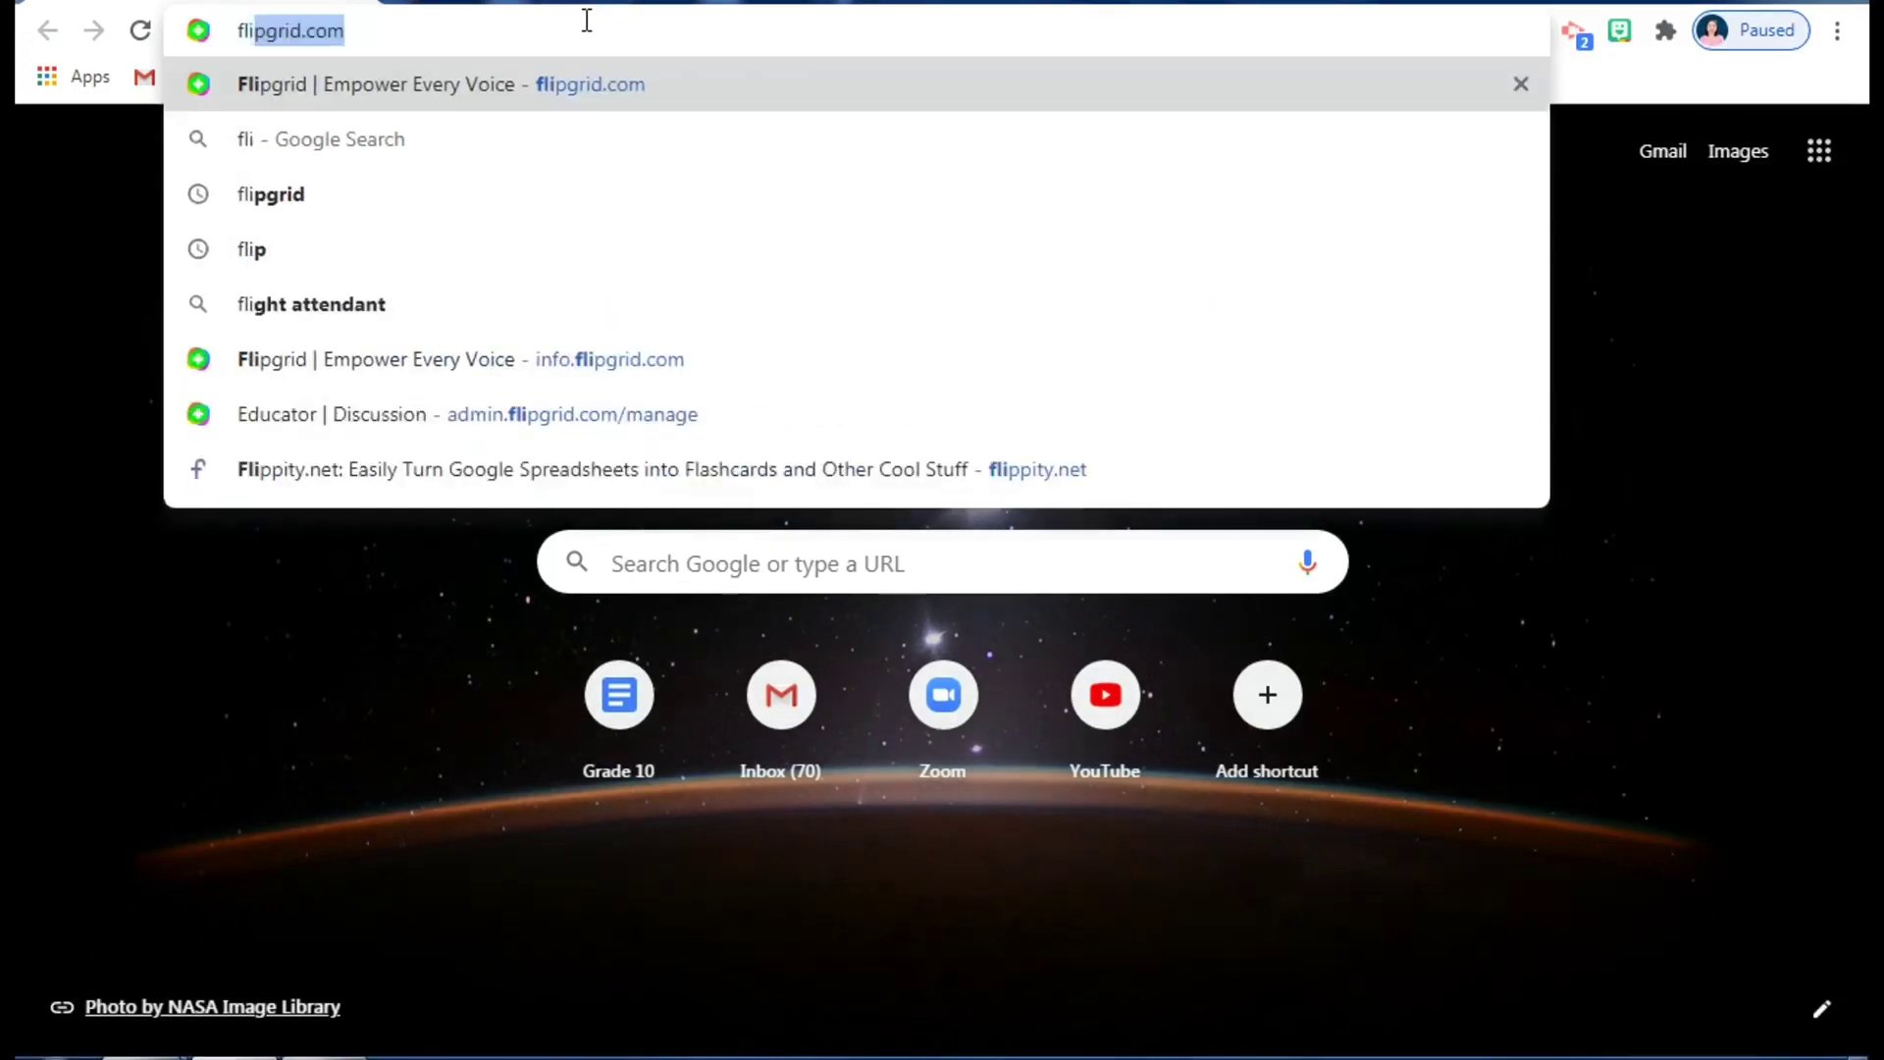
{"action": "key", "text": "Return"}
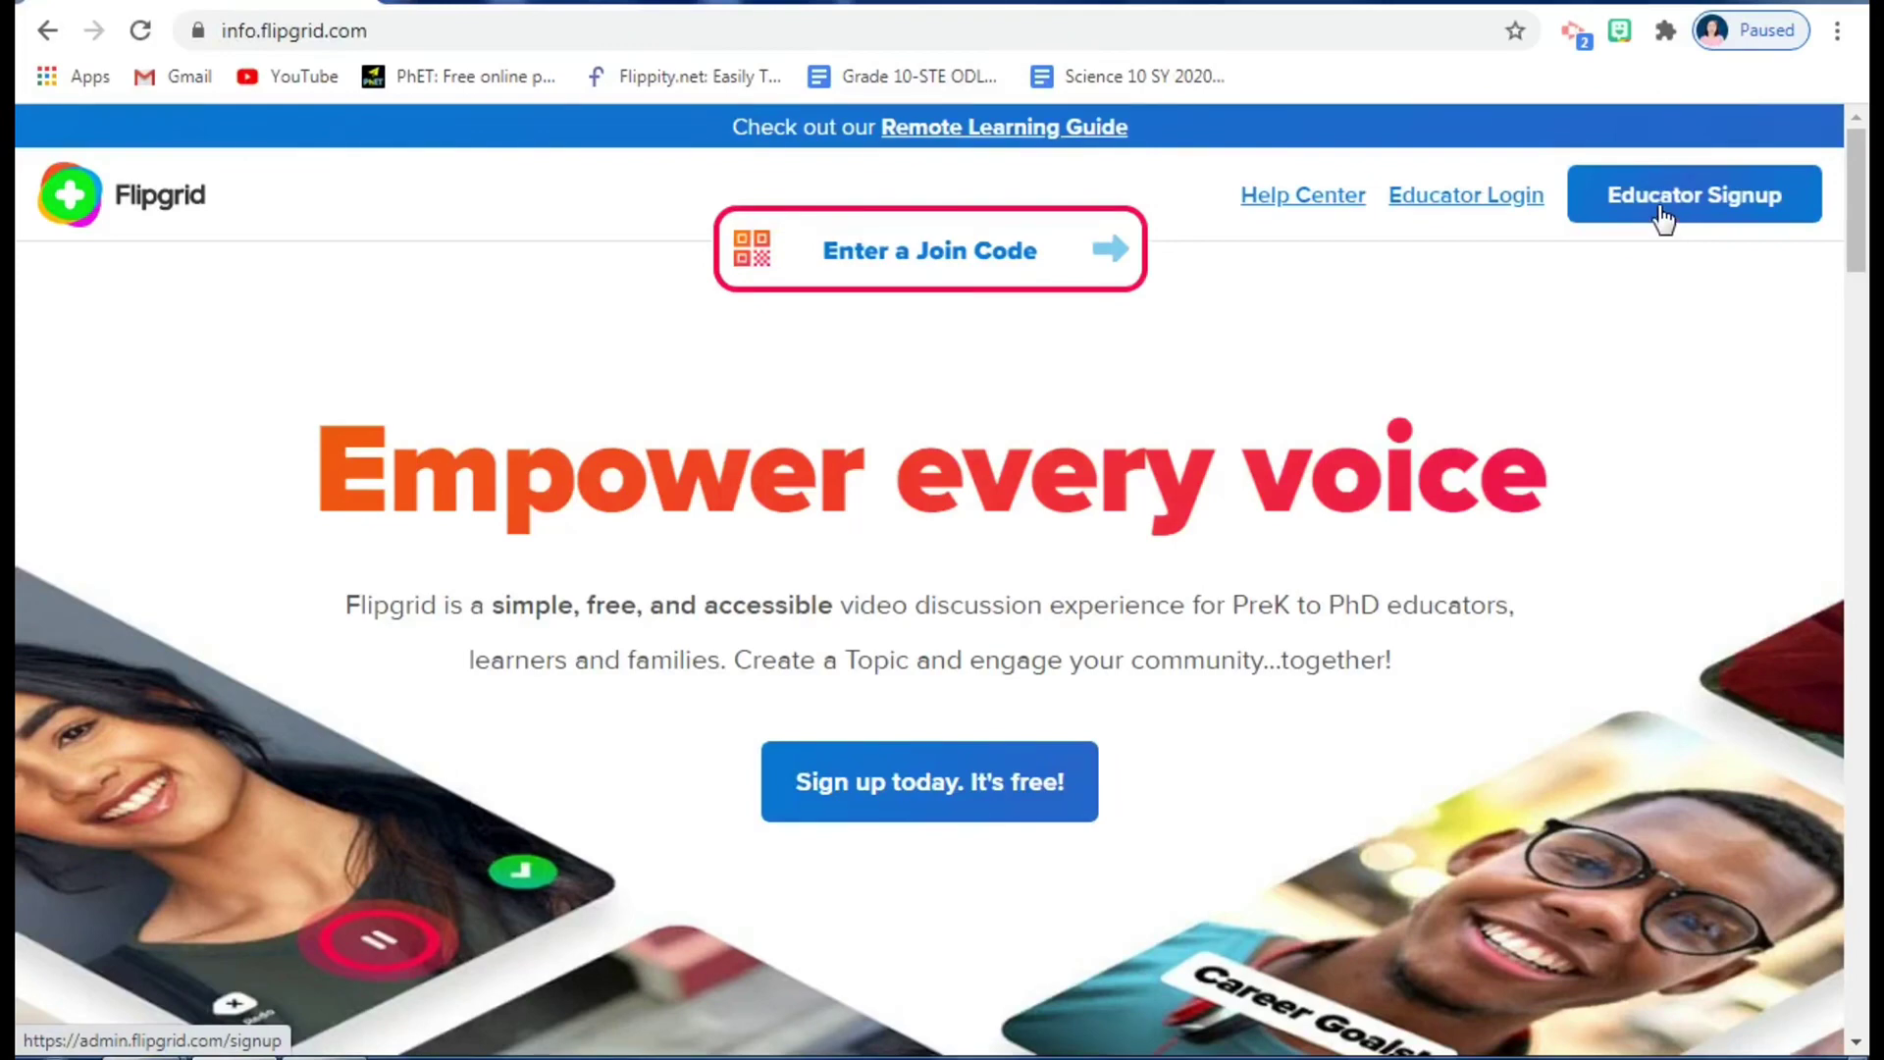
- Enter the educator dashboard through Educator Signup
{"action": "left_click", "coordinate": [1663, 218]}
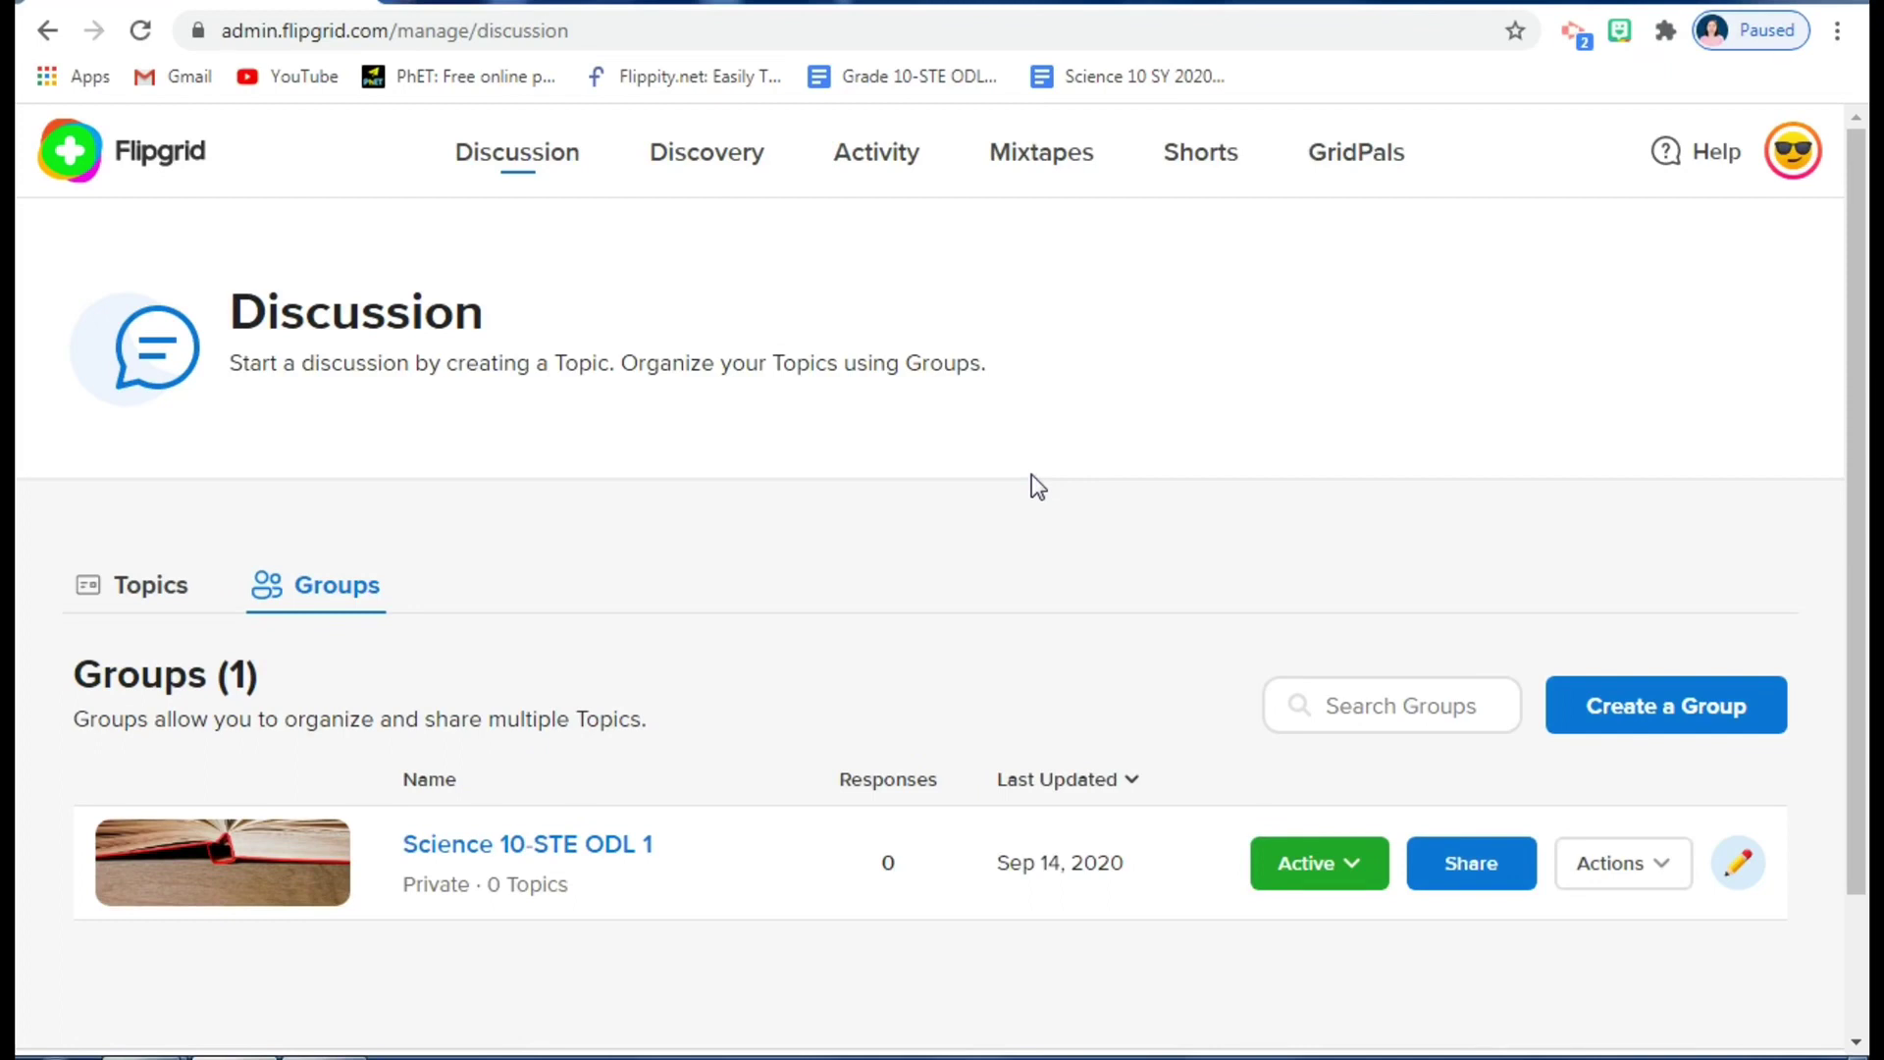
{"action": "left_click", "coordinate": [1030, 470]}
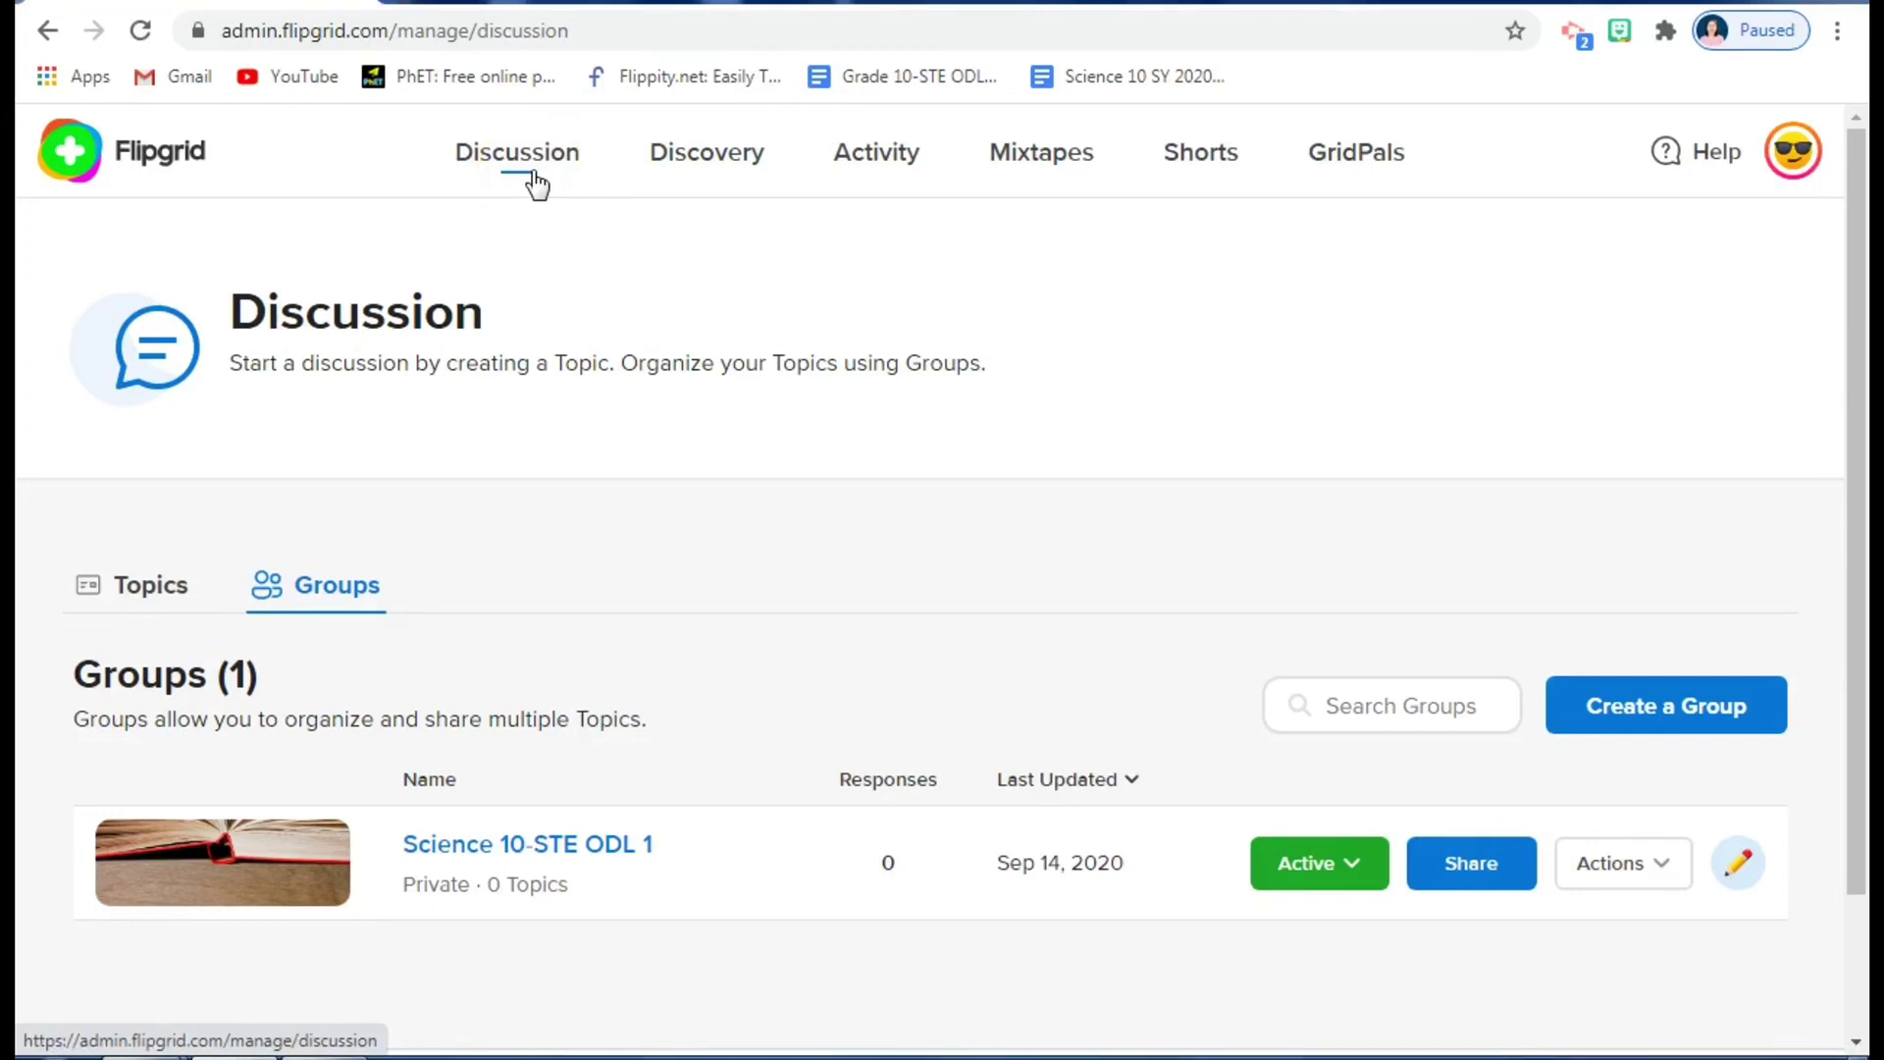
{"action": "left_click", "coordinate": [503, 162]}
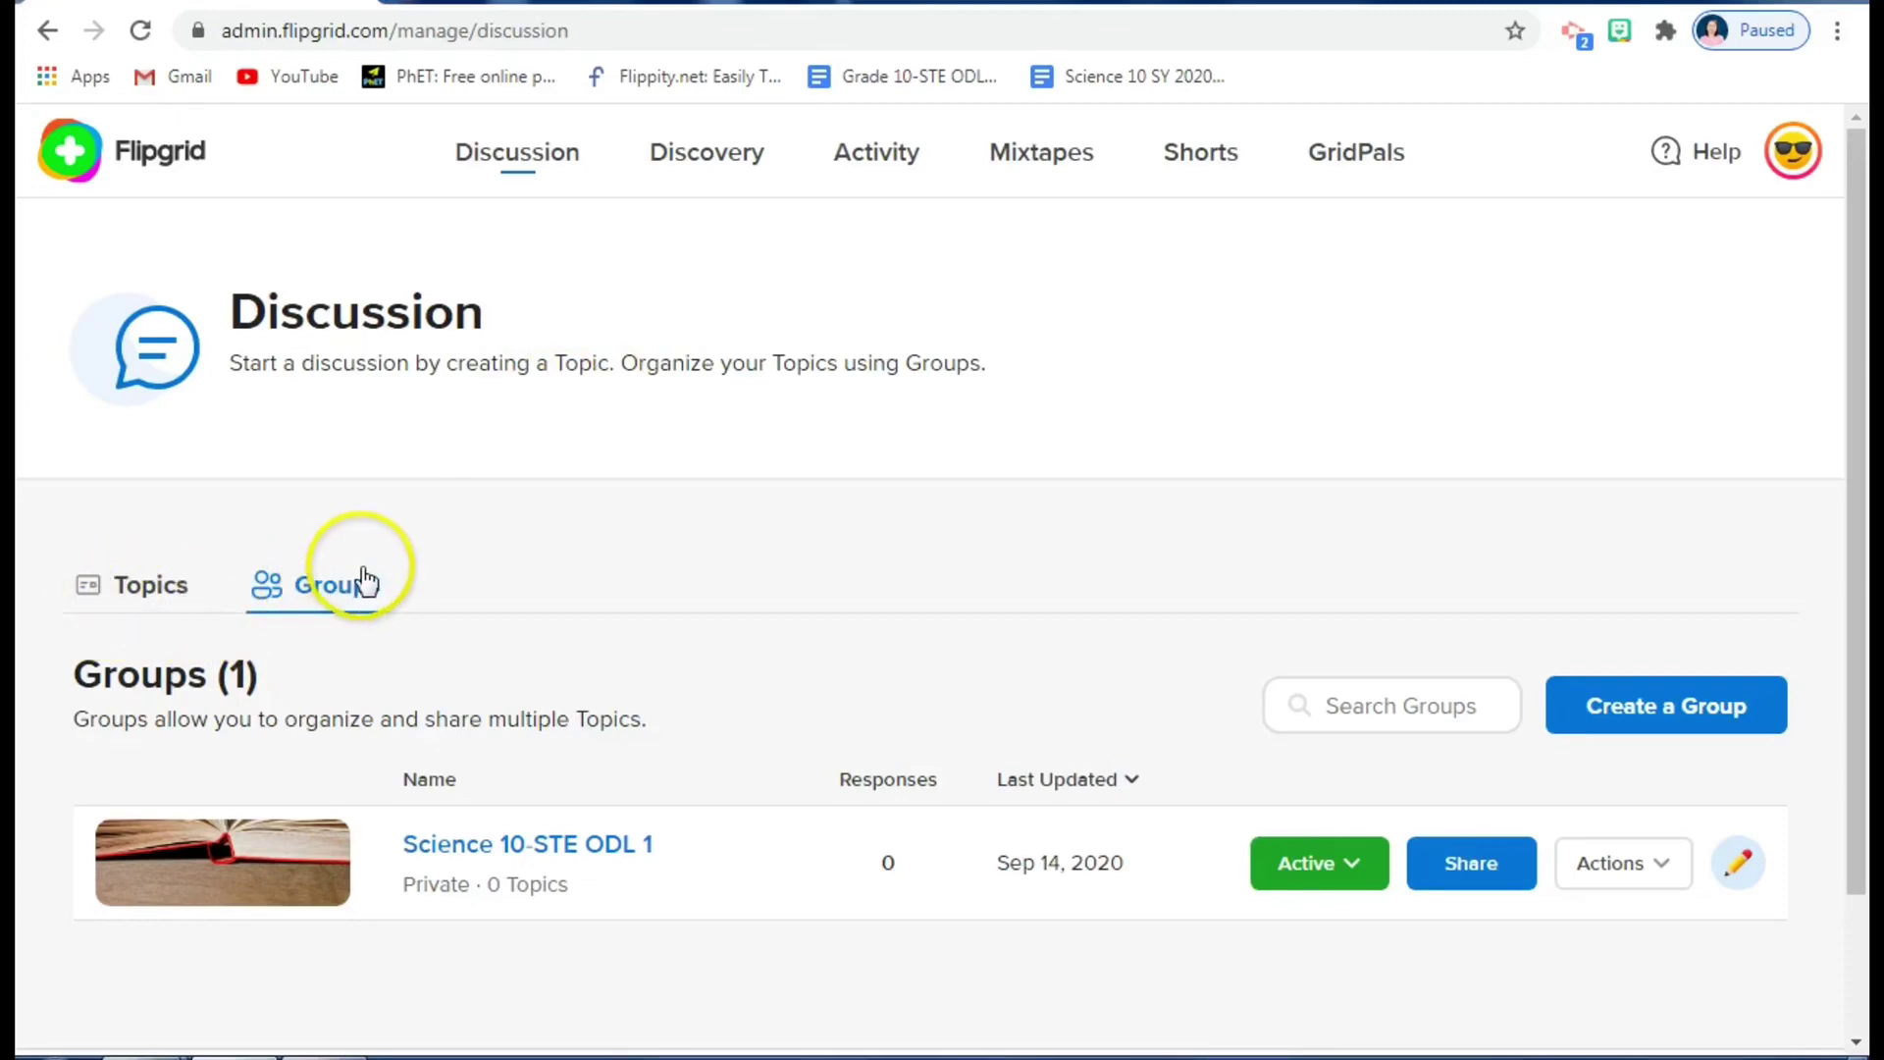
{"action": "scroll", "coordinate": [363, 579], "scroll_direction": "down", "scroll_amount": 2}
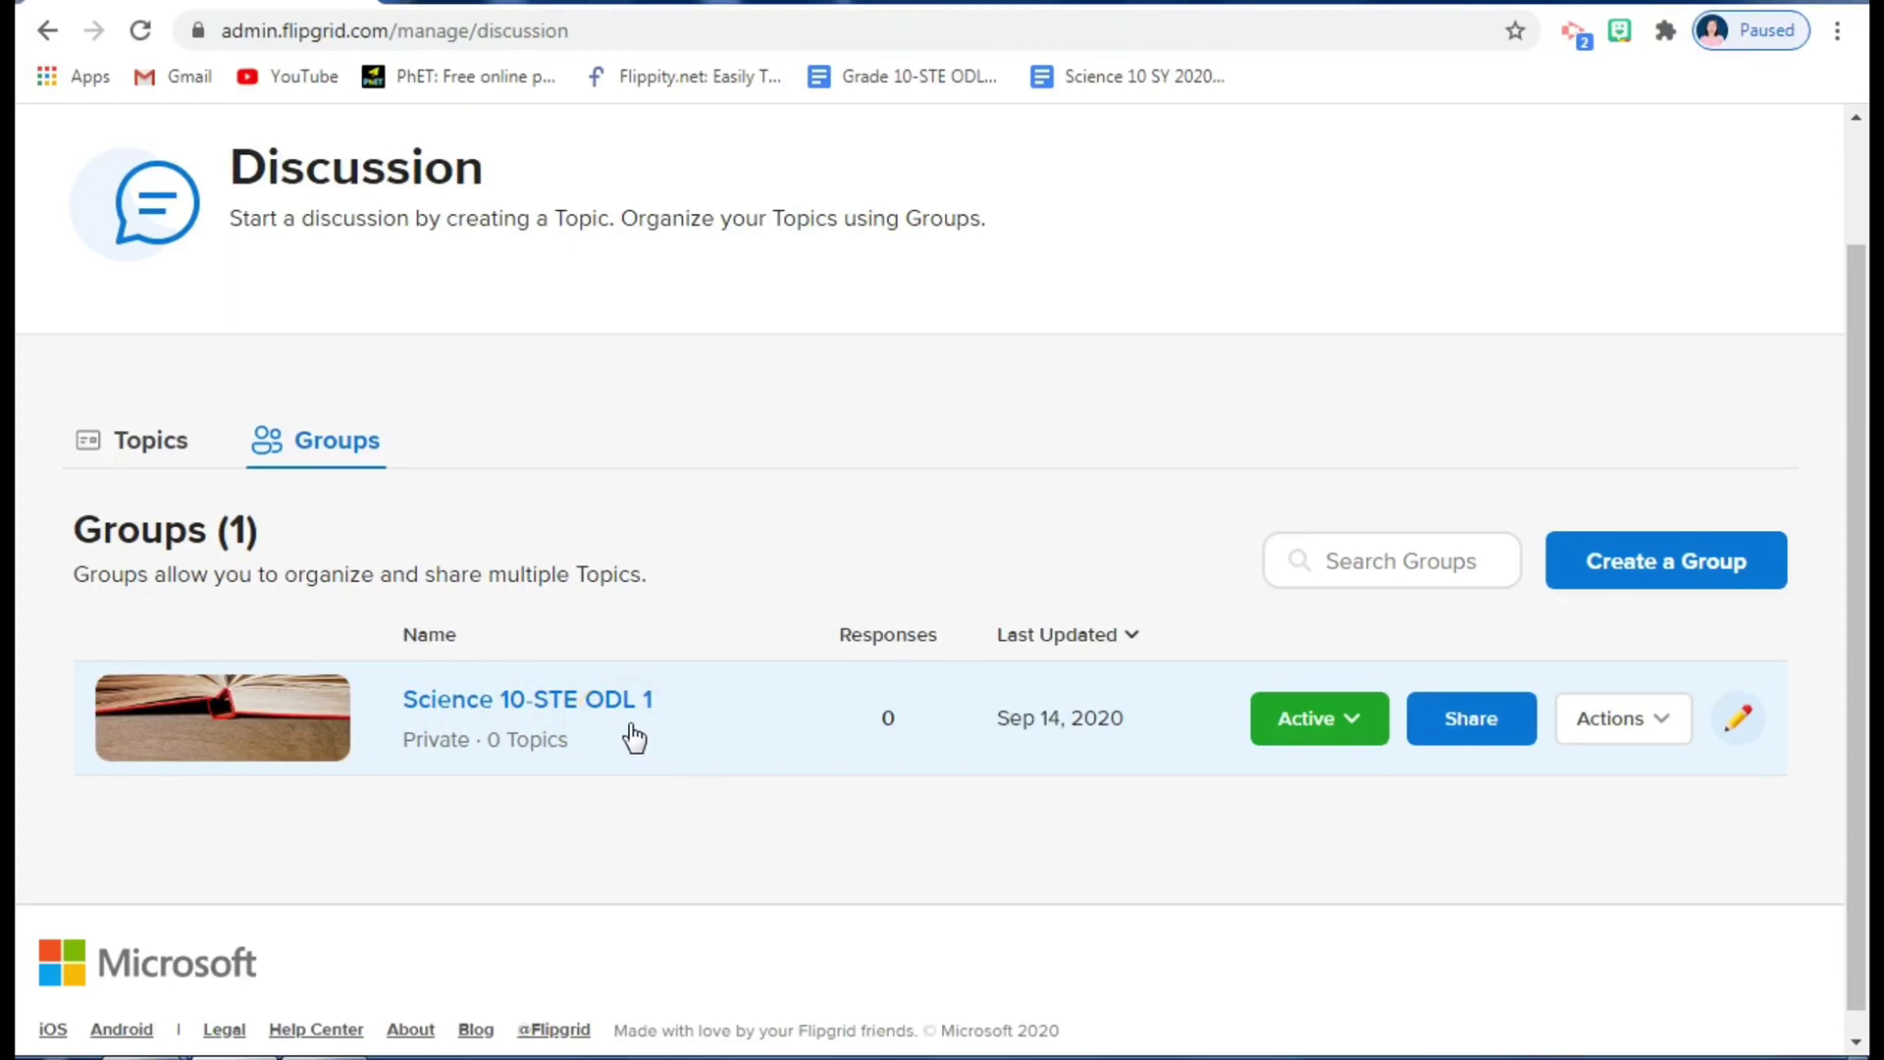
{"action": "left_click", "coordinate": [539, 715]}
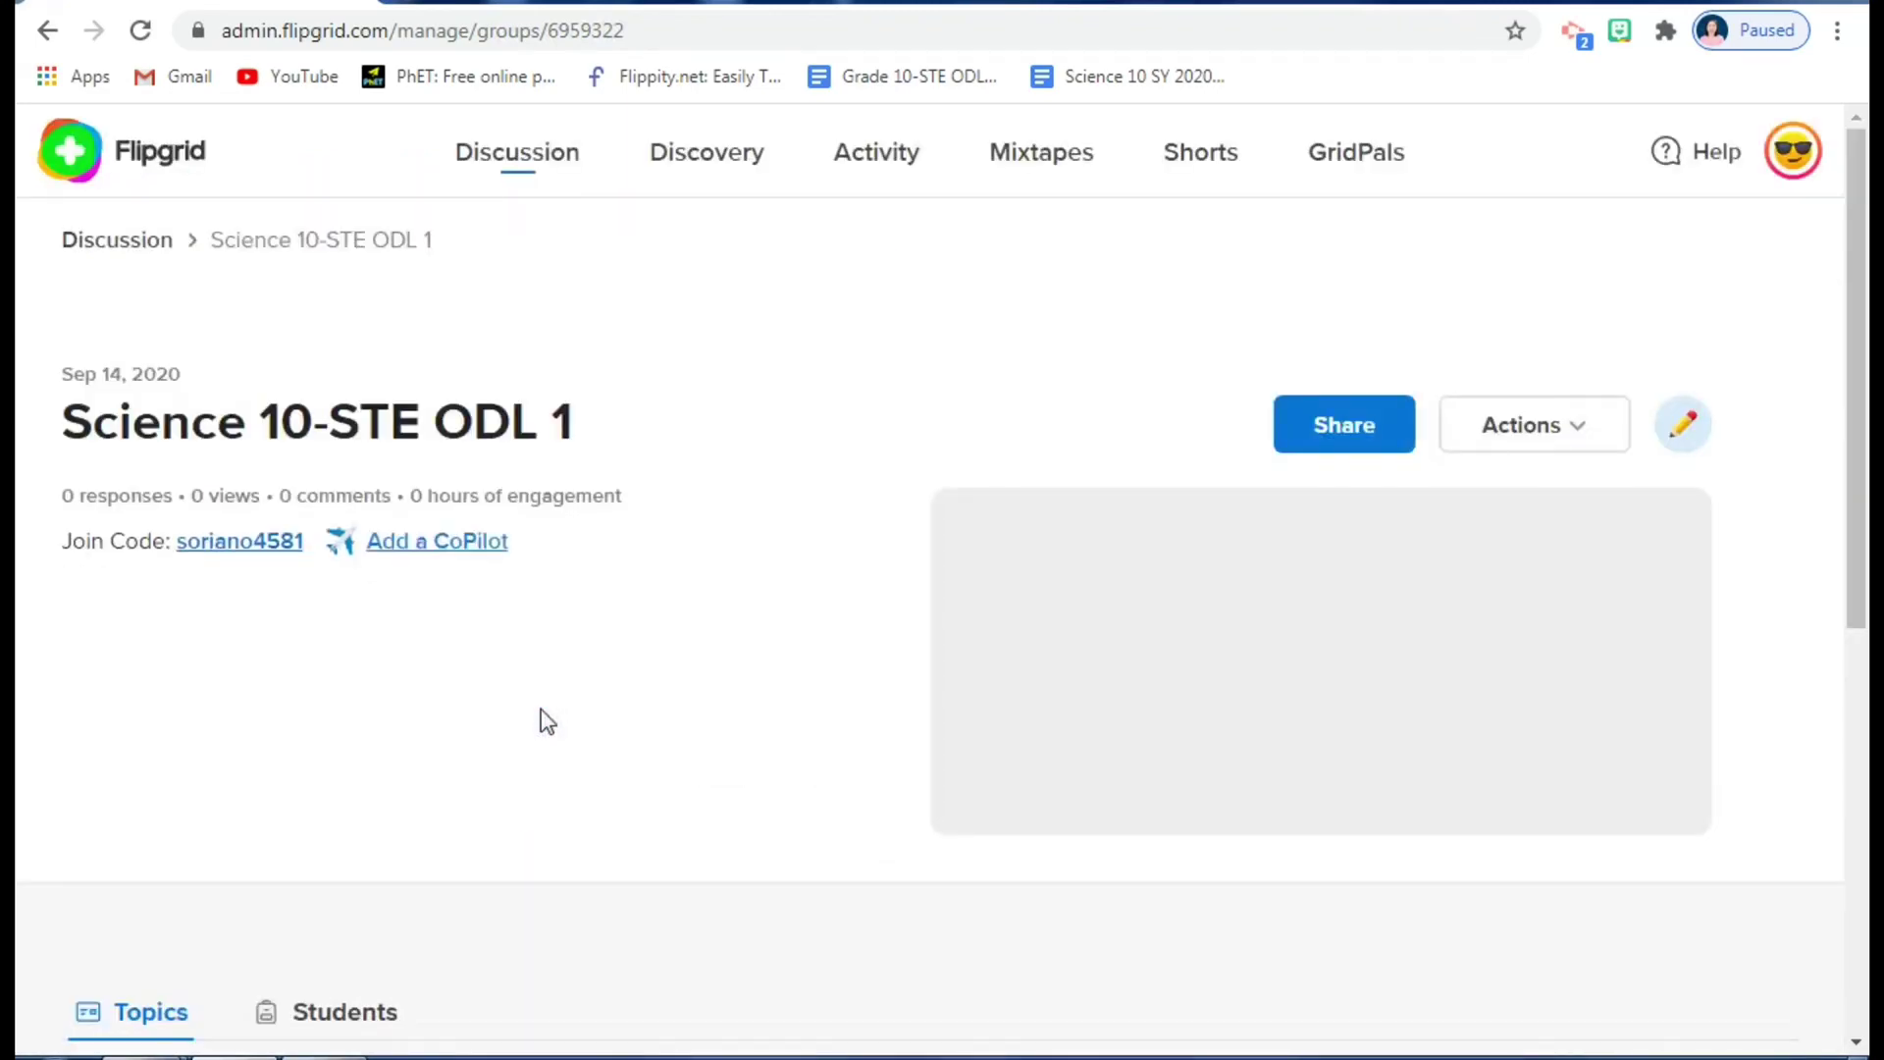
{"action": "scroll", "coordinate": [555, 589], "scroll_direction": "down", "scroll_amount": 4}
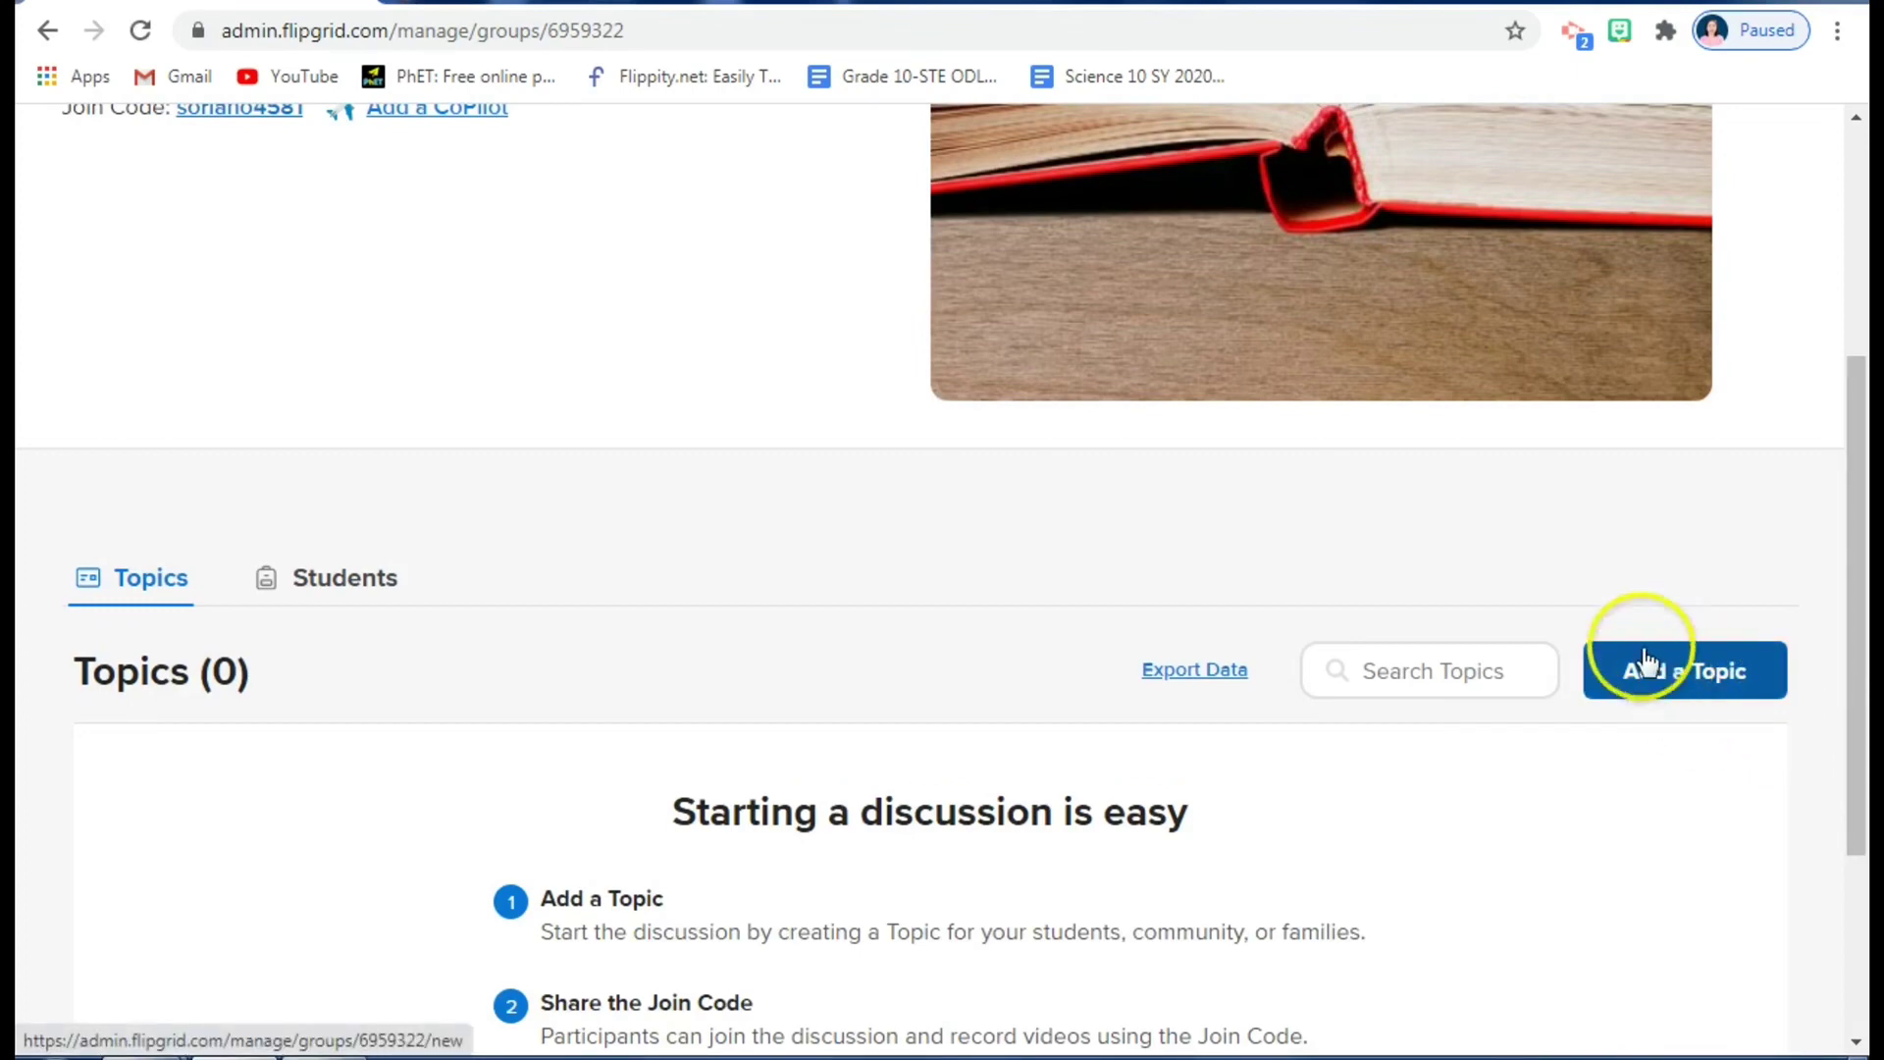
{"action": "scroll", "coordinate": [1640, 647], "scroll_direction": "up", "scroll_amount": 4}
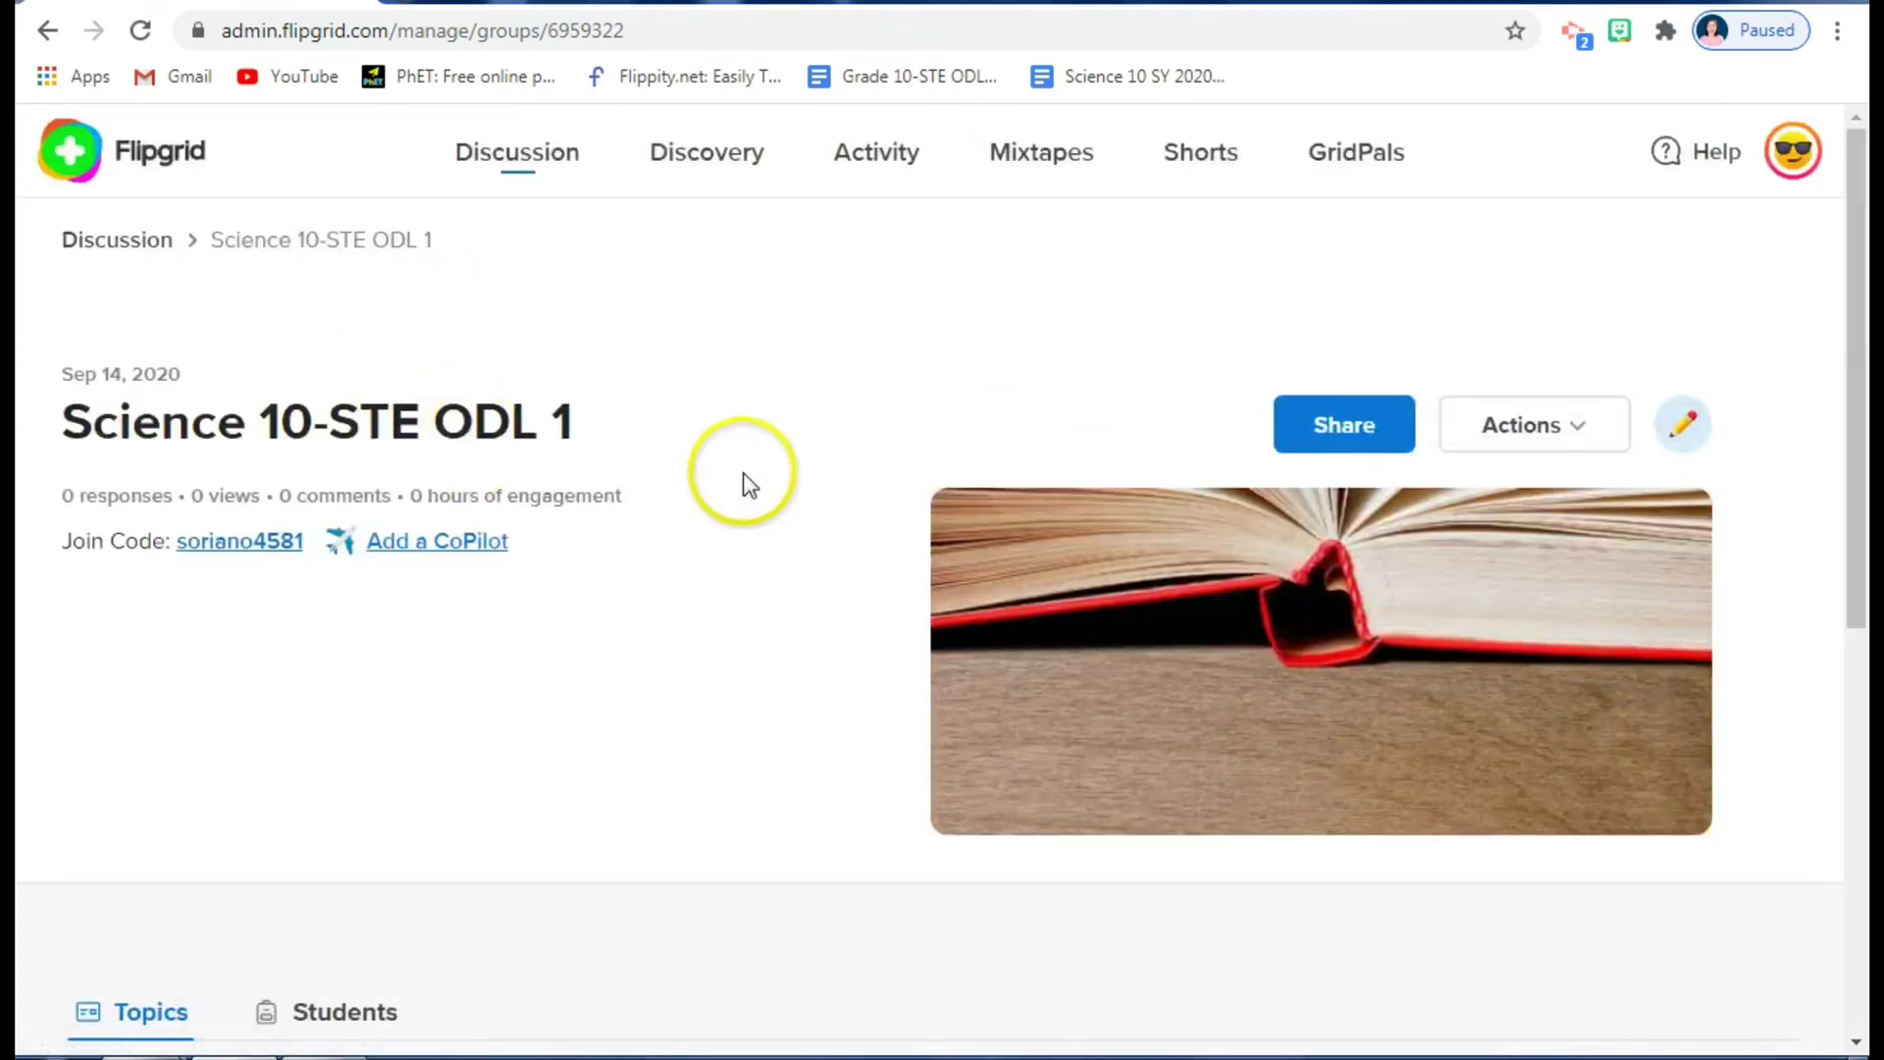
{"action": "left_click", "coordinate": [490, 171]}
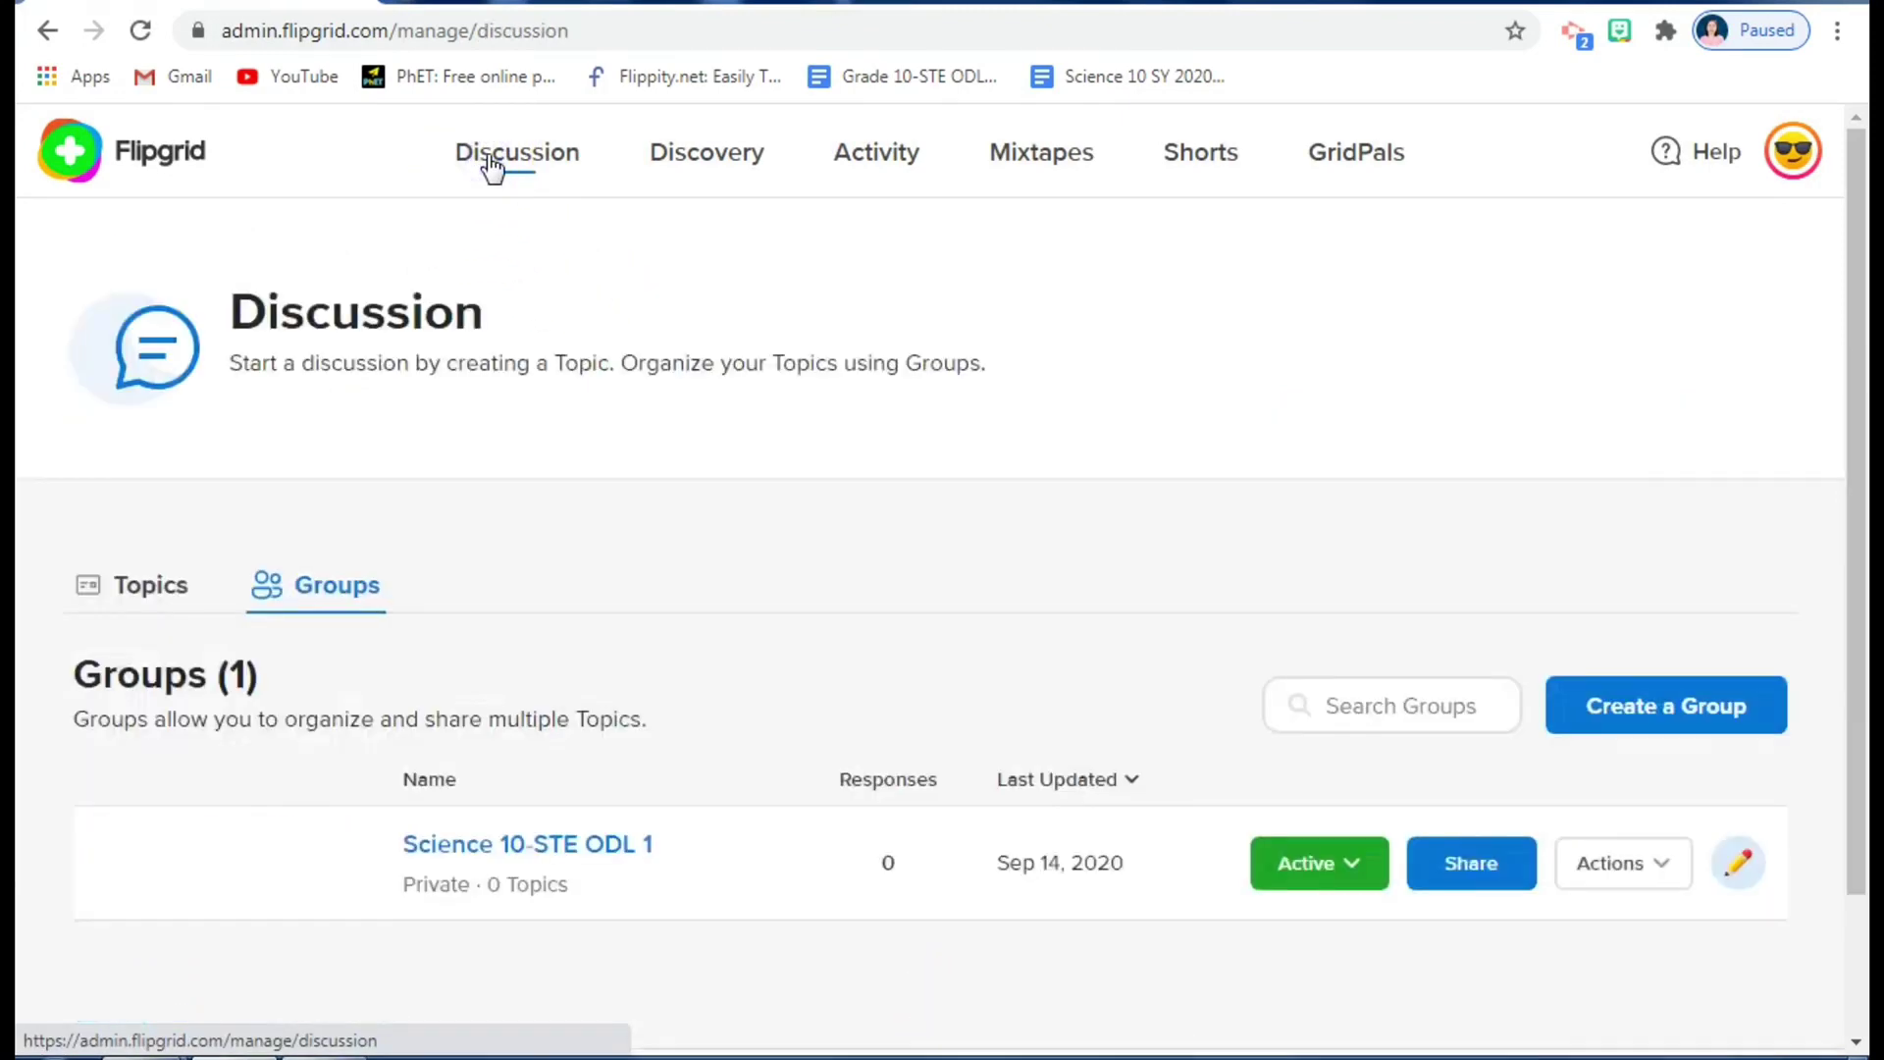
- Switch to the Topics list and start adding a new topic
{"action": "left_click", "coordinate": [507, 290]}
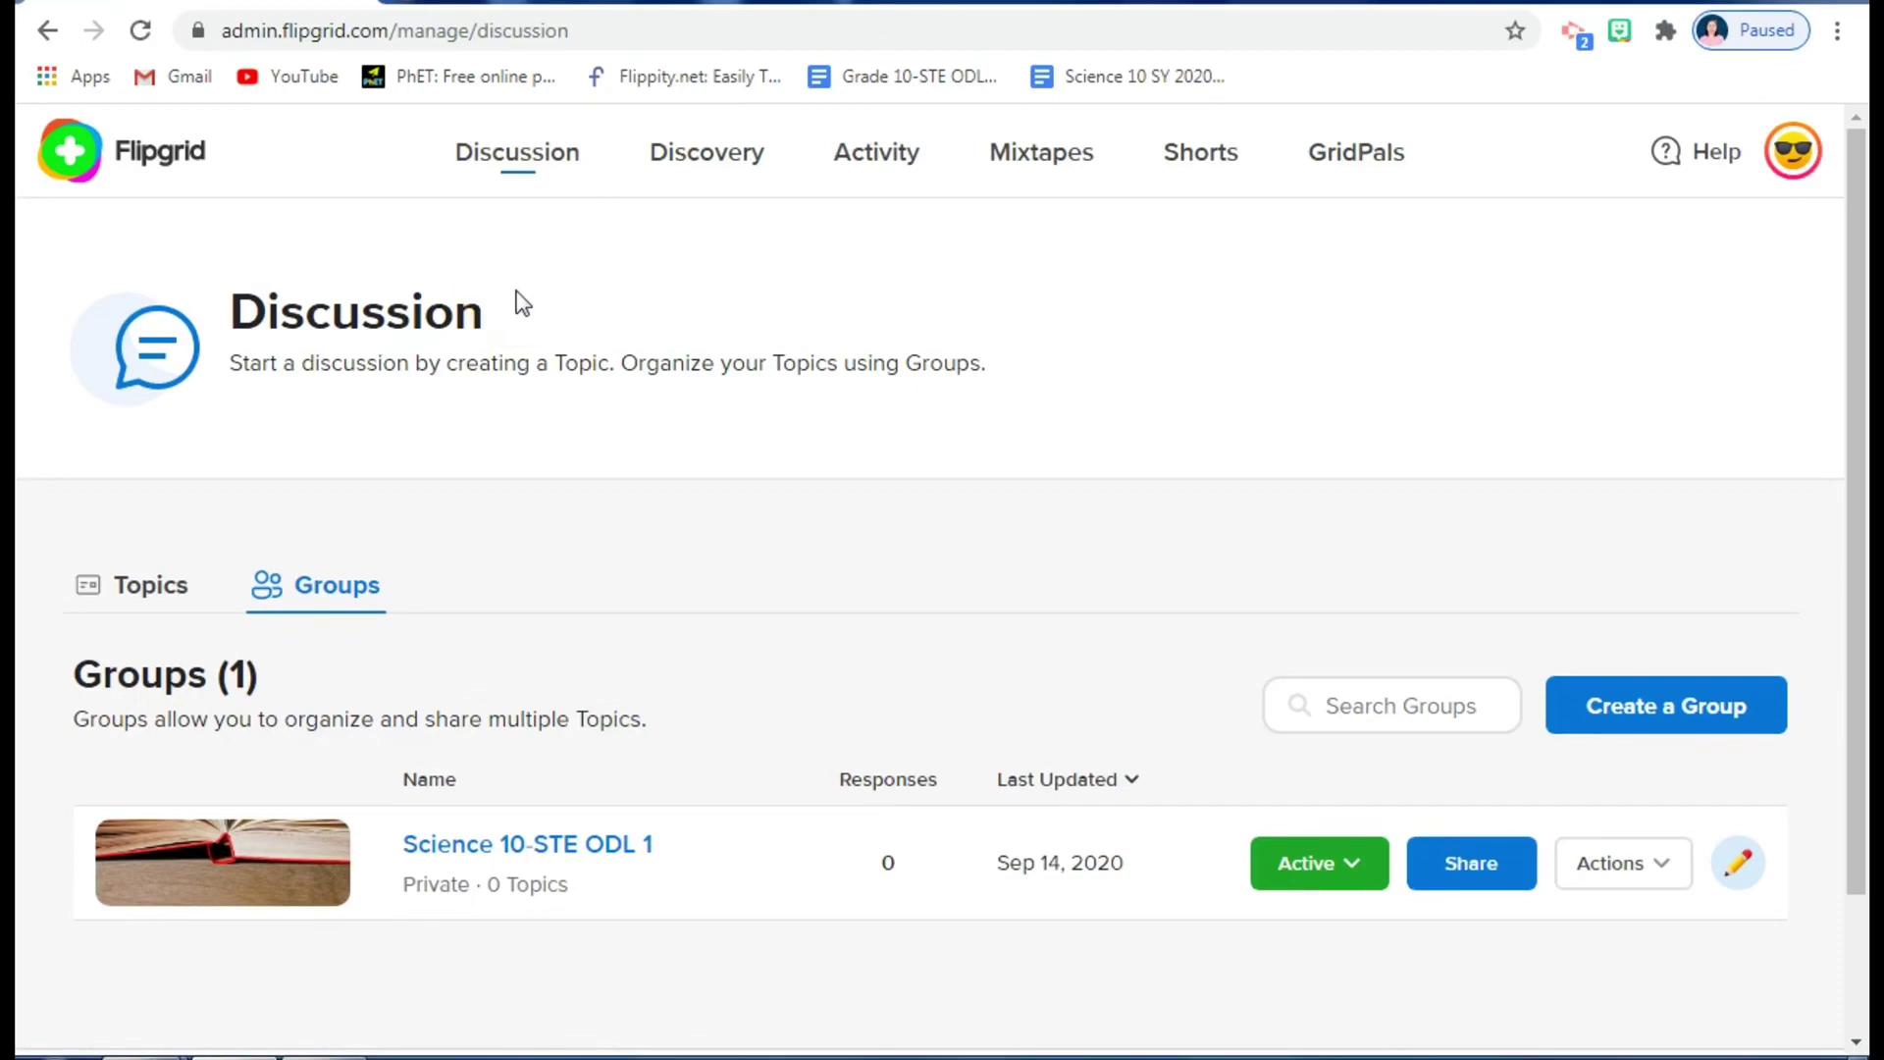
{"action": "left_click", "coordinate": [137, 594]}
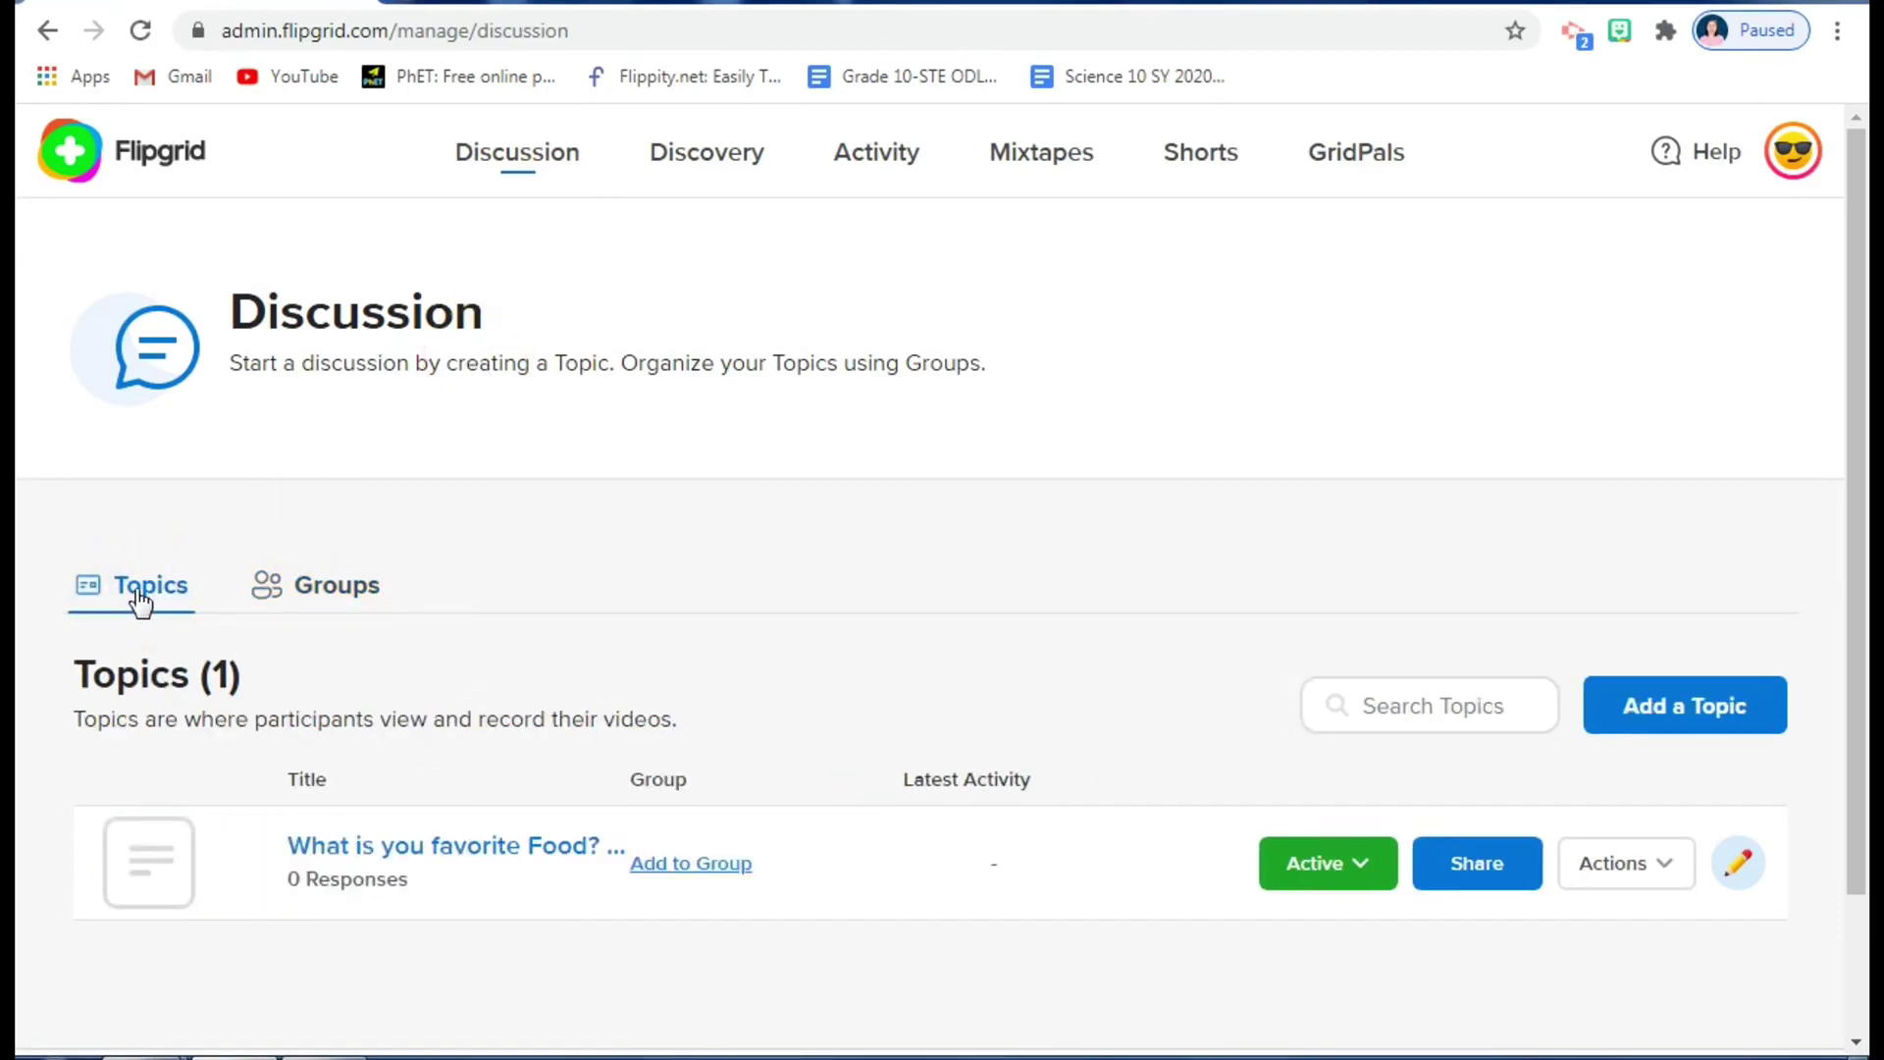
{"action": "scroll", "coordinate": [490, 530], "scroll_direction": "down", "scroll_amount": 3}
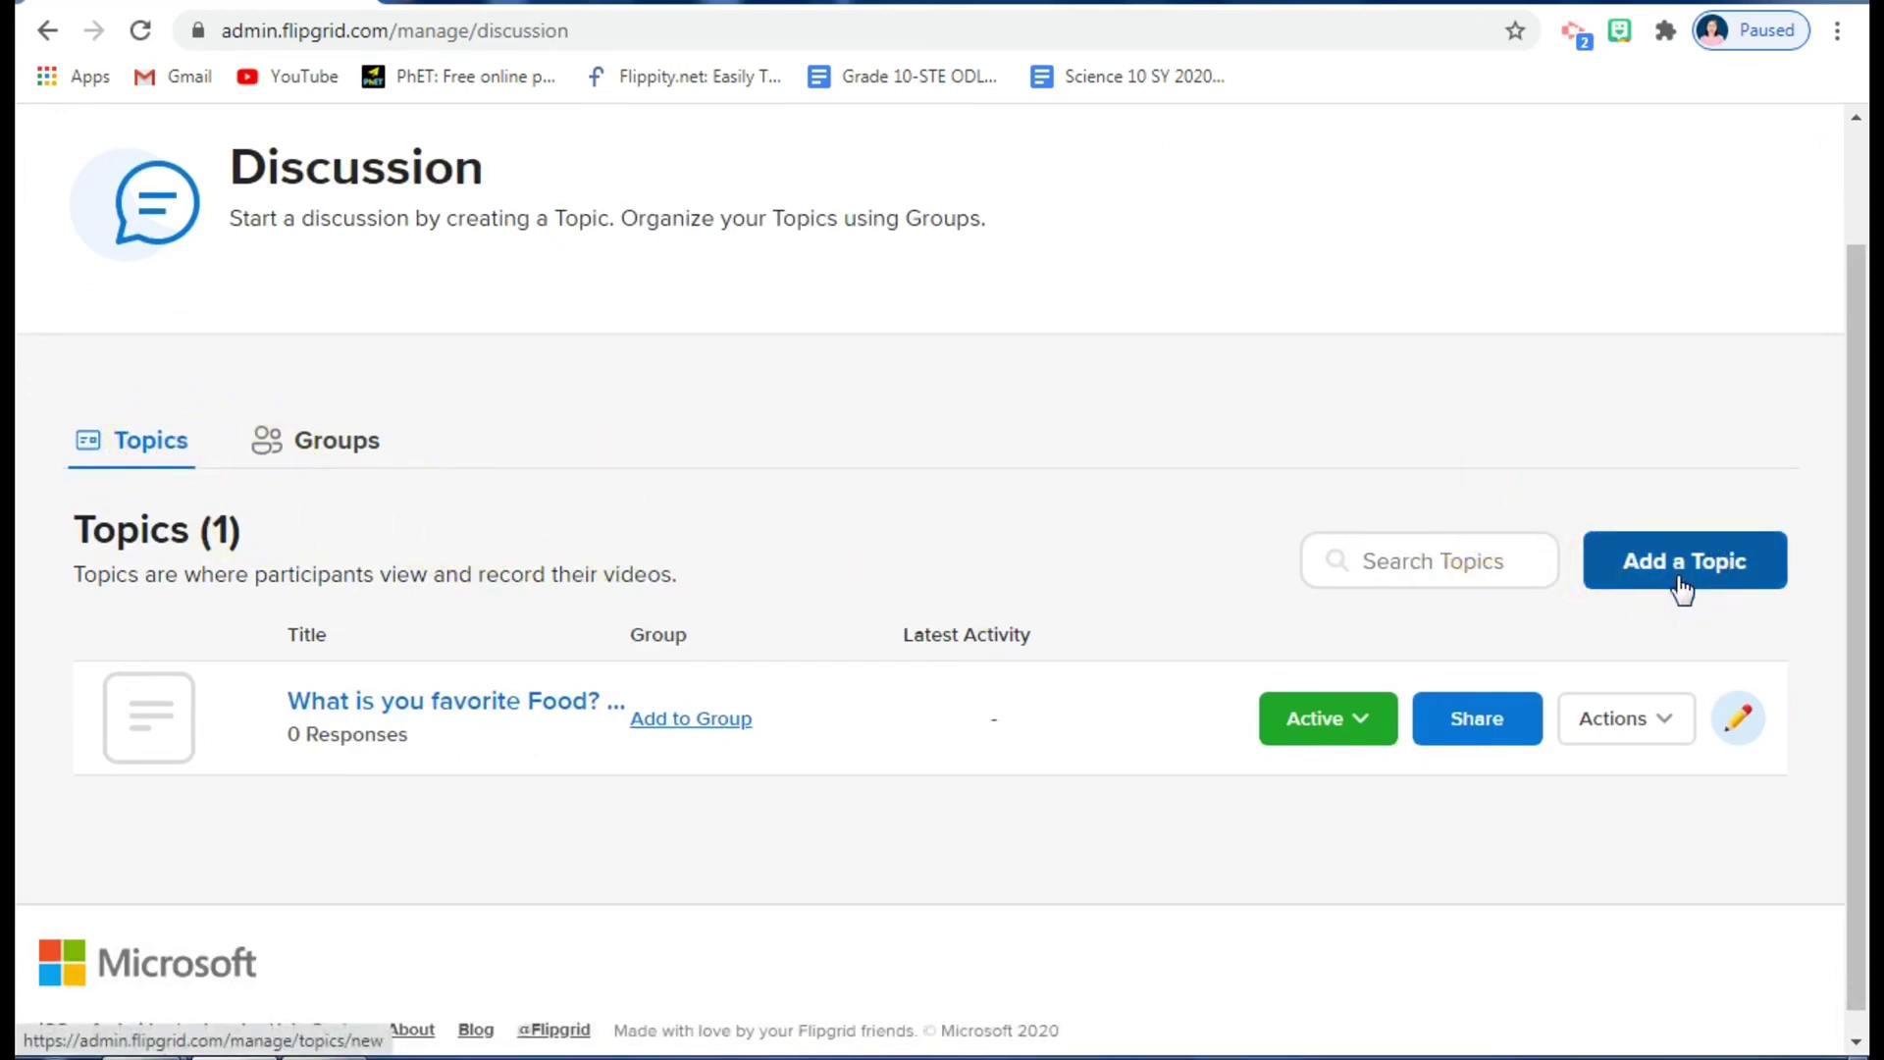
{"action": "left_click", "coordinate": [1681, 585]}
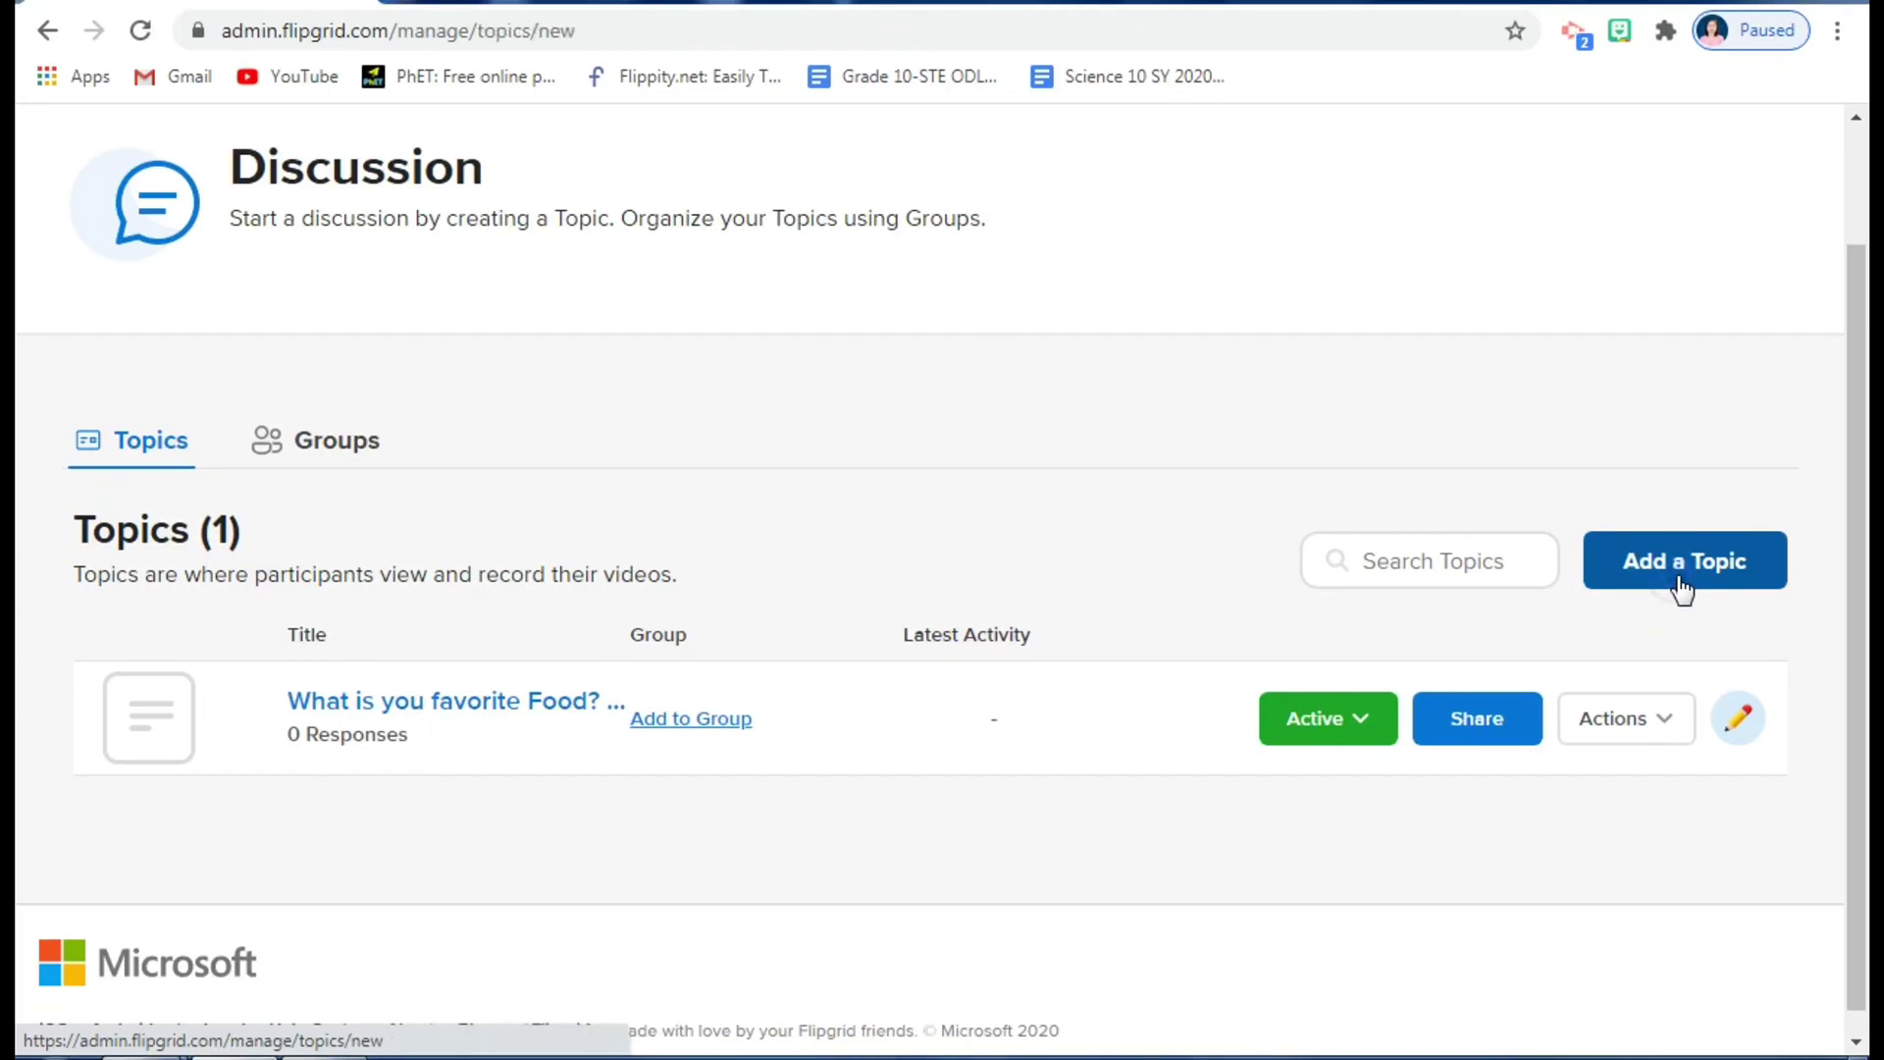
- Enter 'Introduce Yourself' as the new topic's title
{"action": "left_click", "coordinate": [958, 674]}
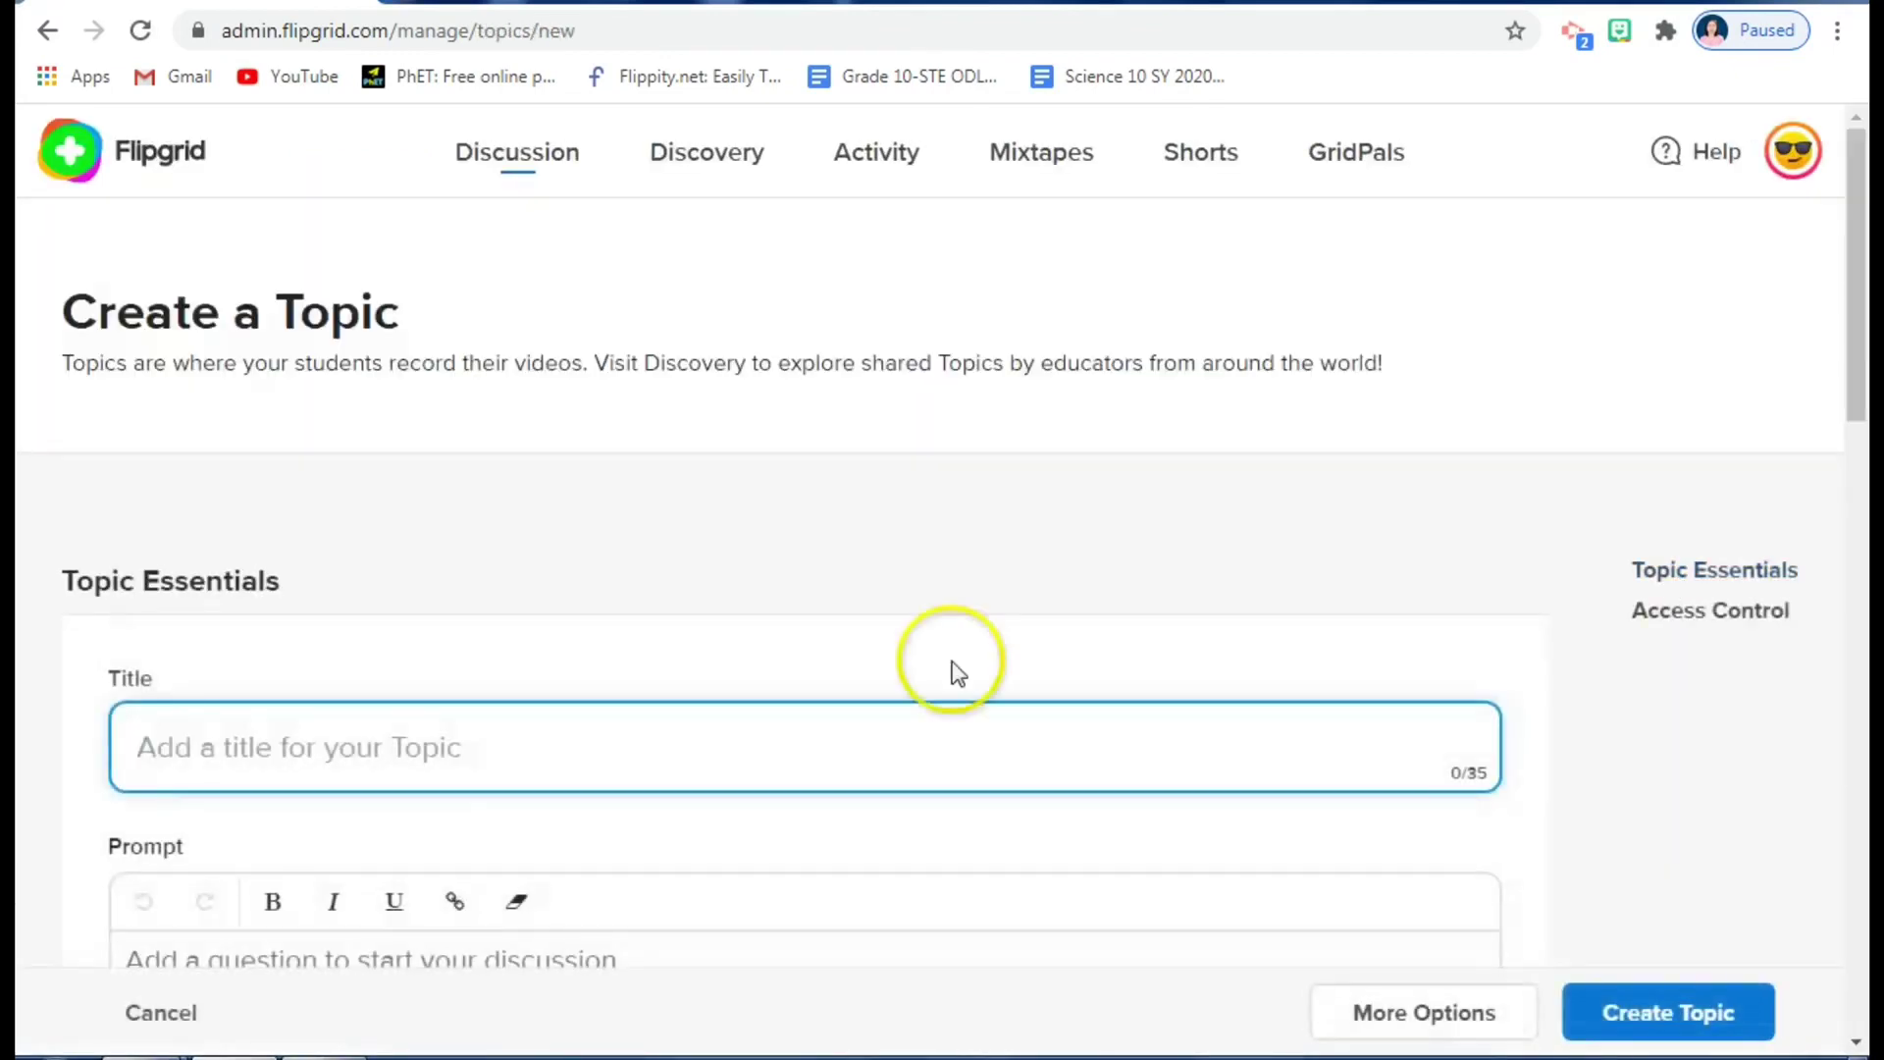
{"action": "left_click", "coordinate": [381, 747]}
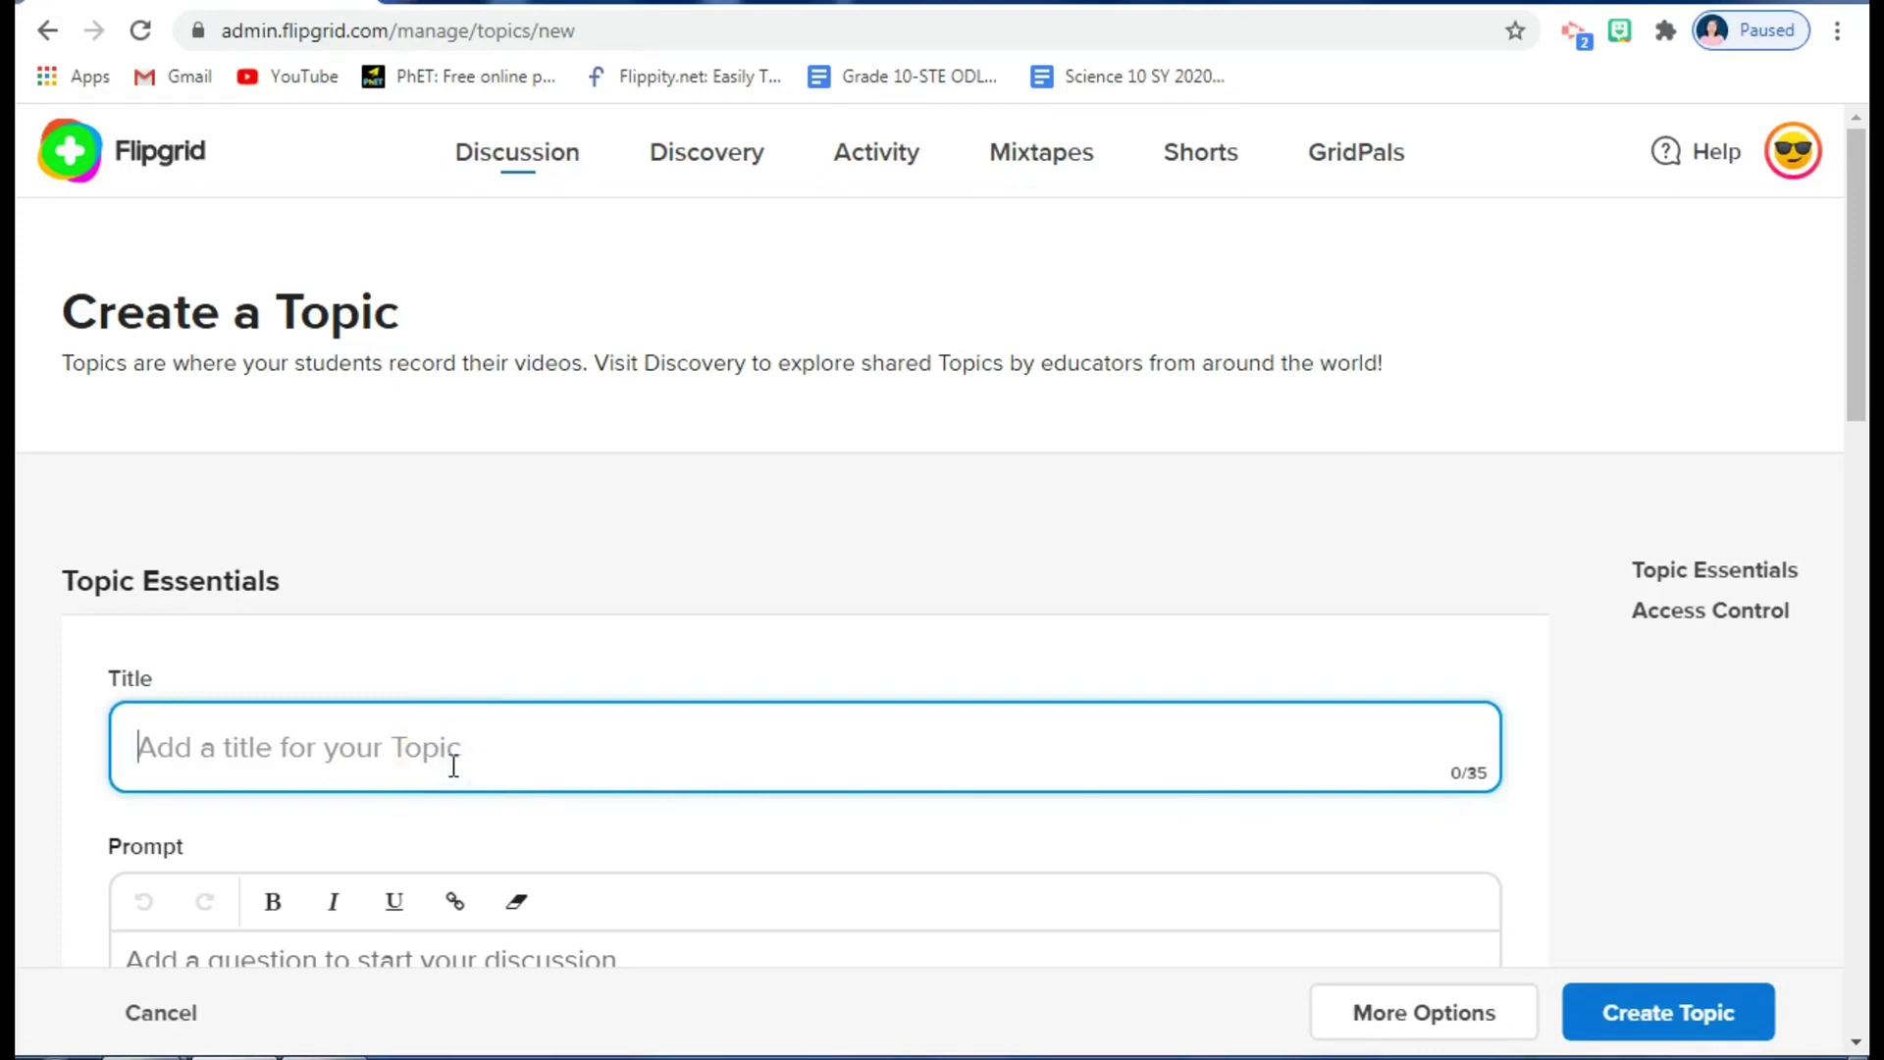
{"action": "type", "text": "Introduce Y"}
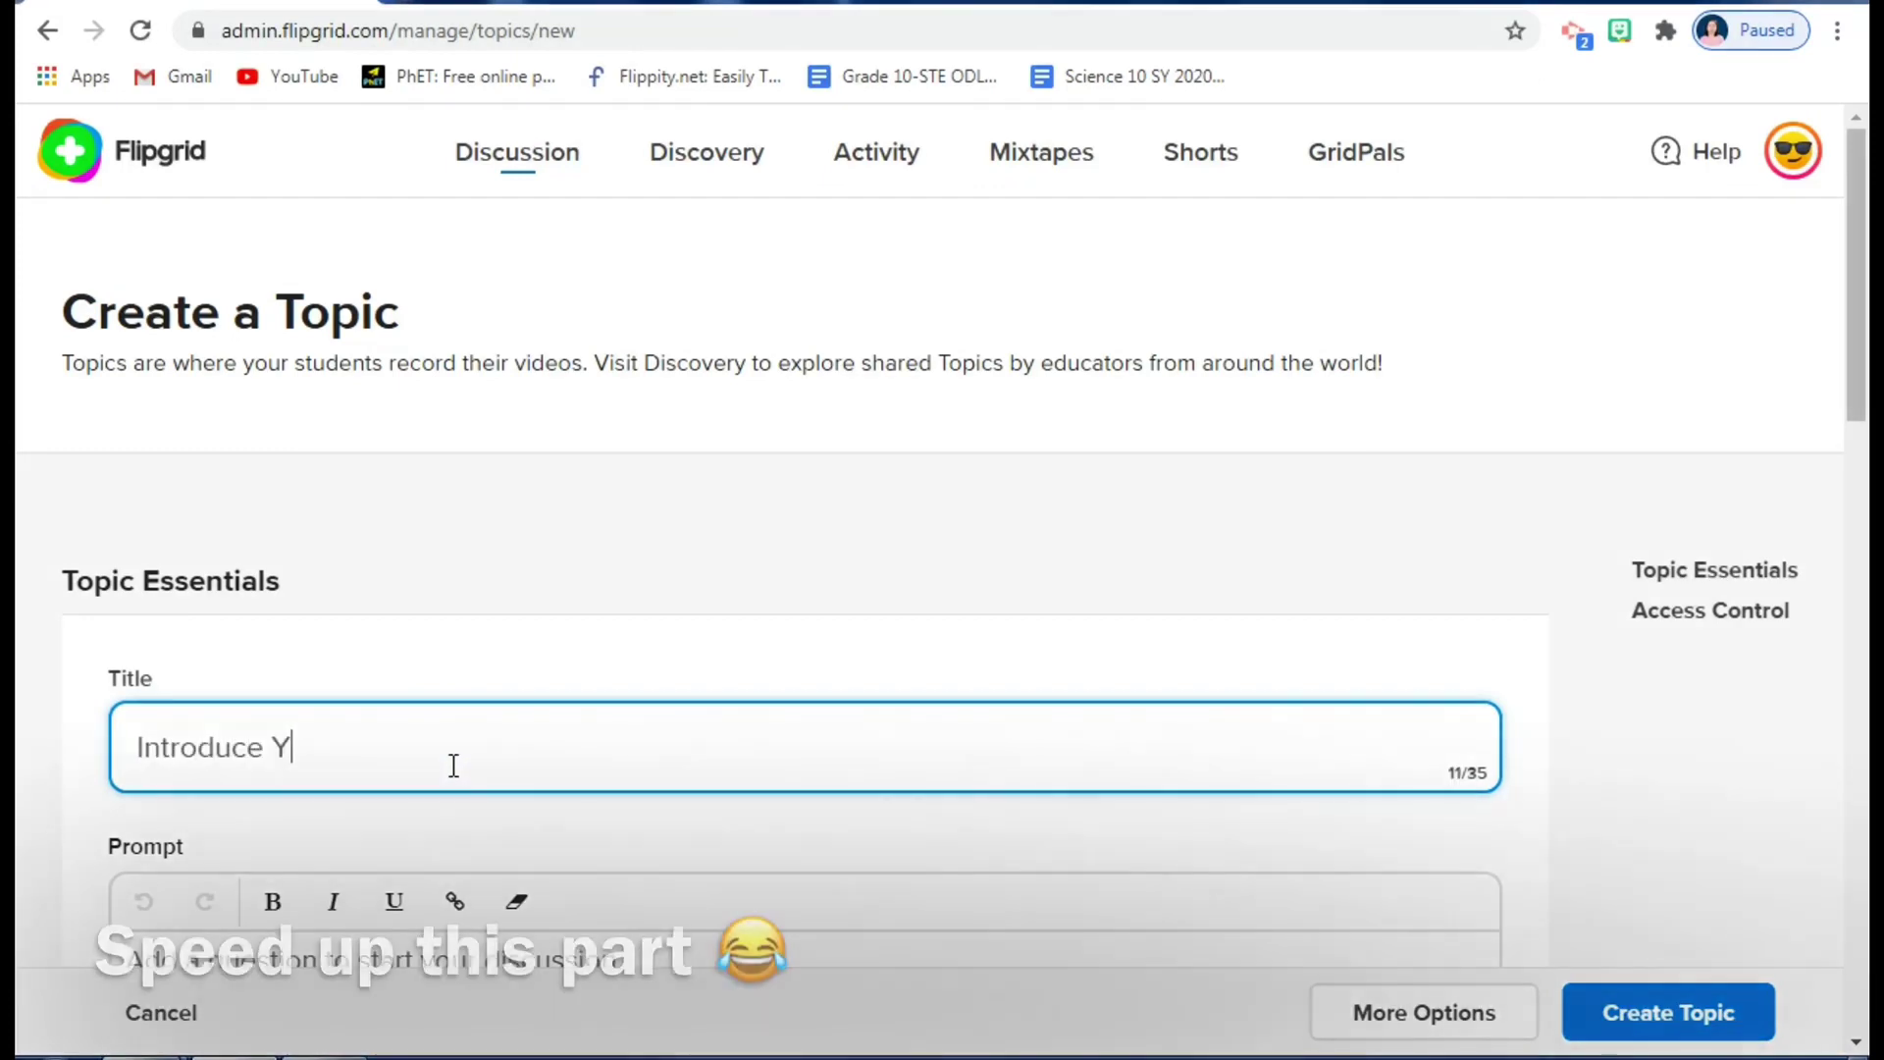
{"action": "type", "text": "ourself"}
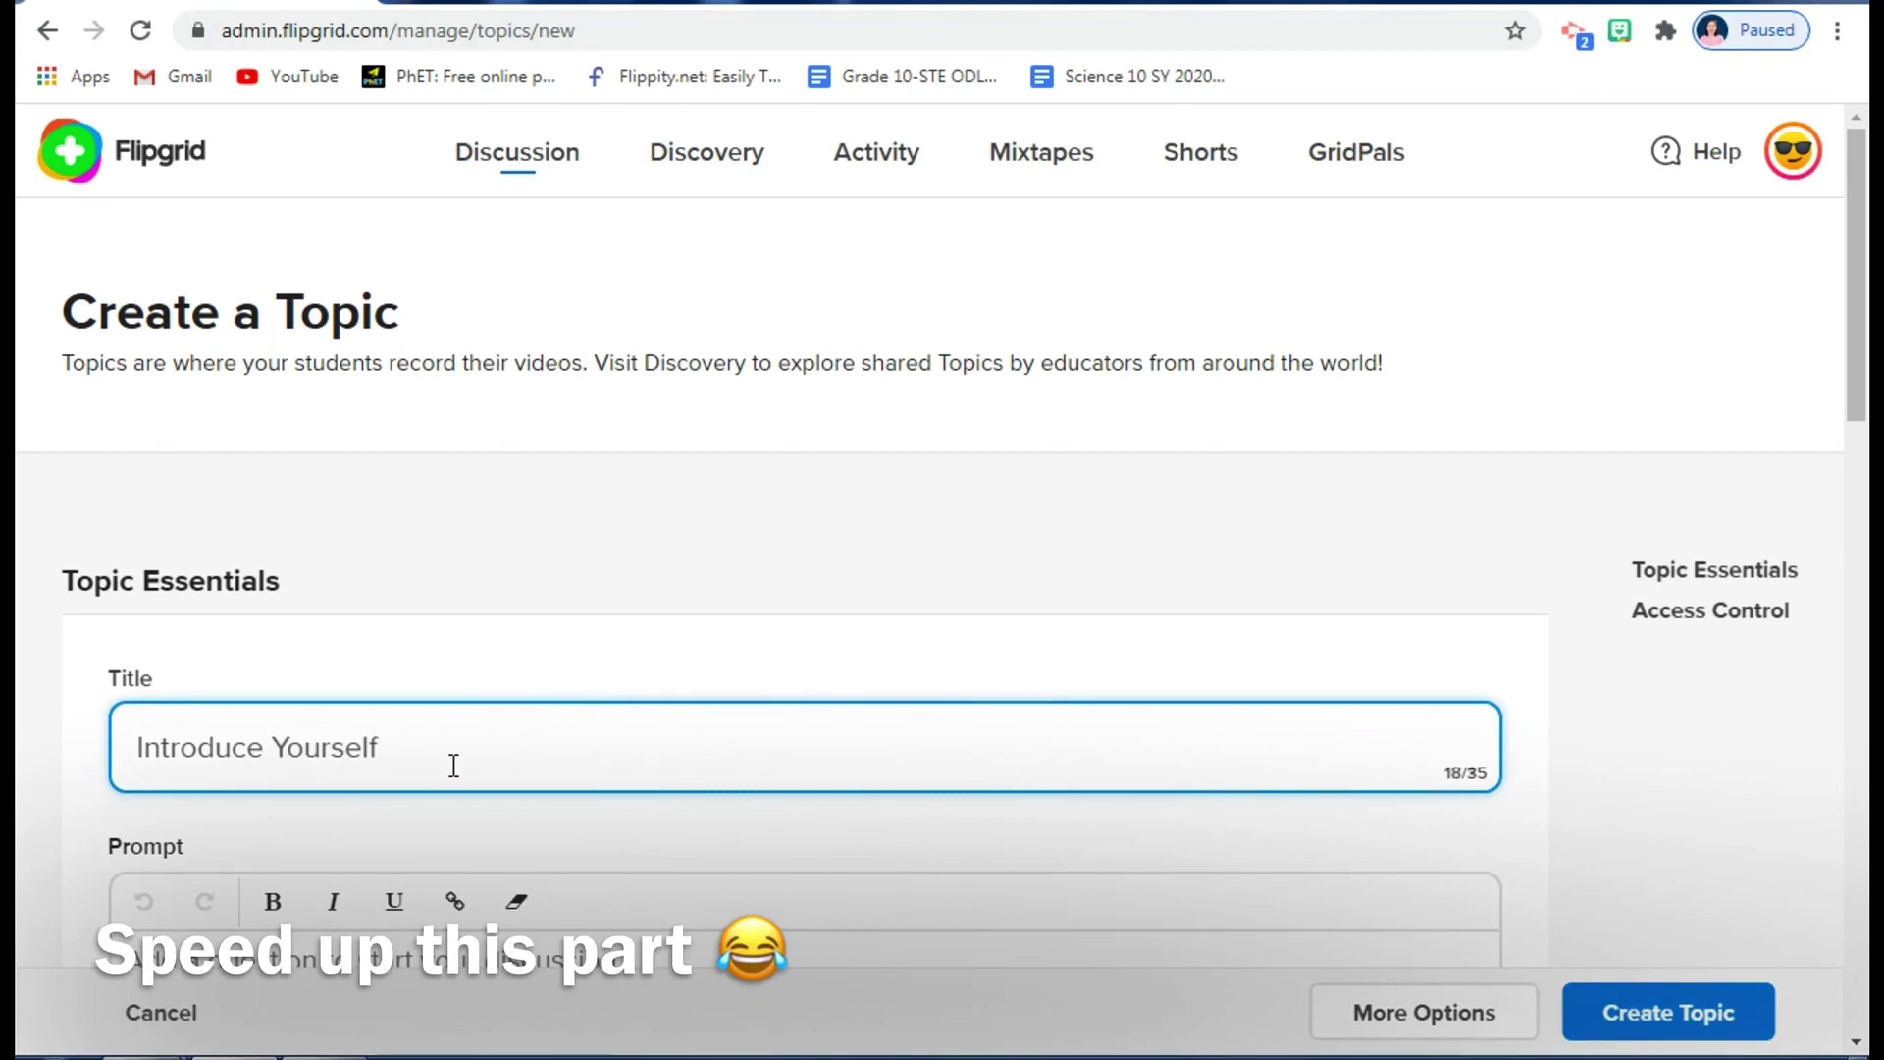
{"action": "scroll", "coordinate": [412, 736], "scroll_direction": "down", "scroll_amount": 3}
{"action": "left_click", "coordinate": [381, 706]}
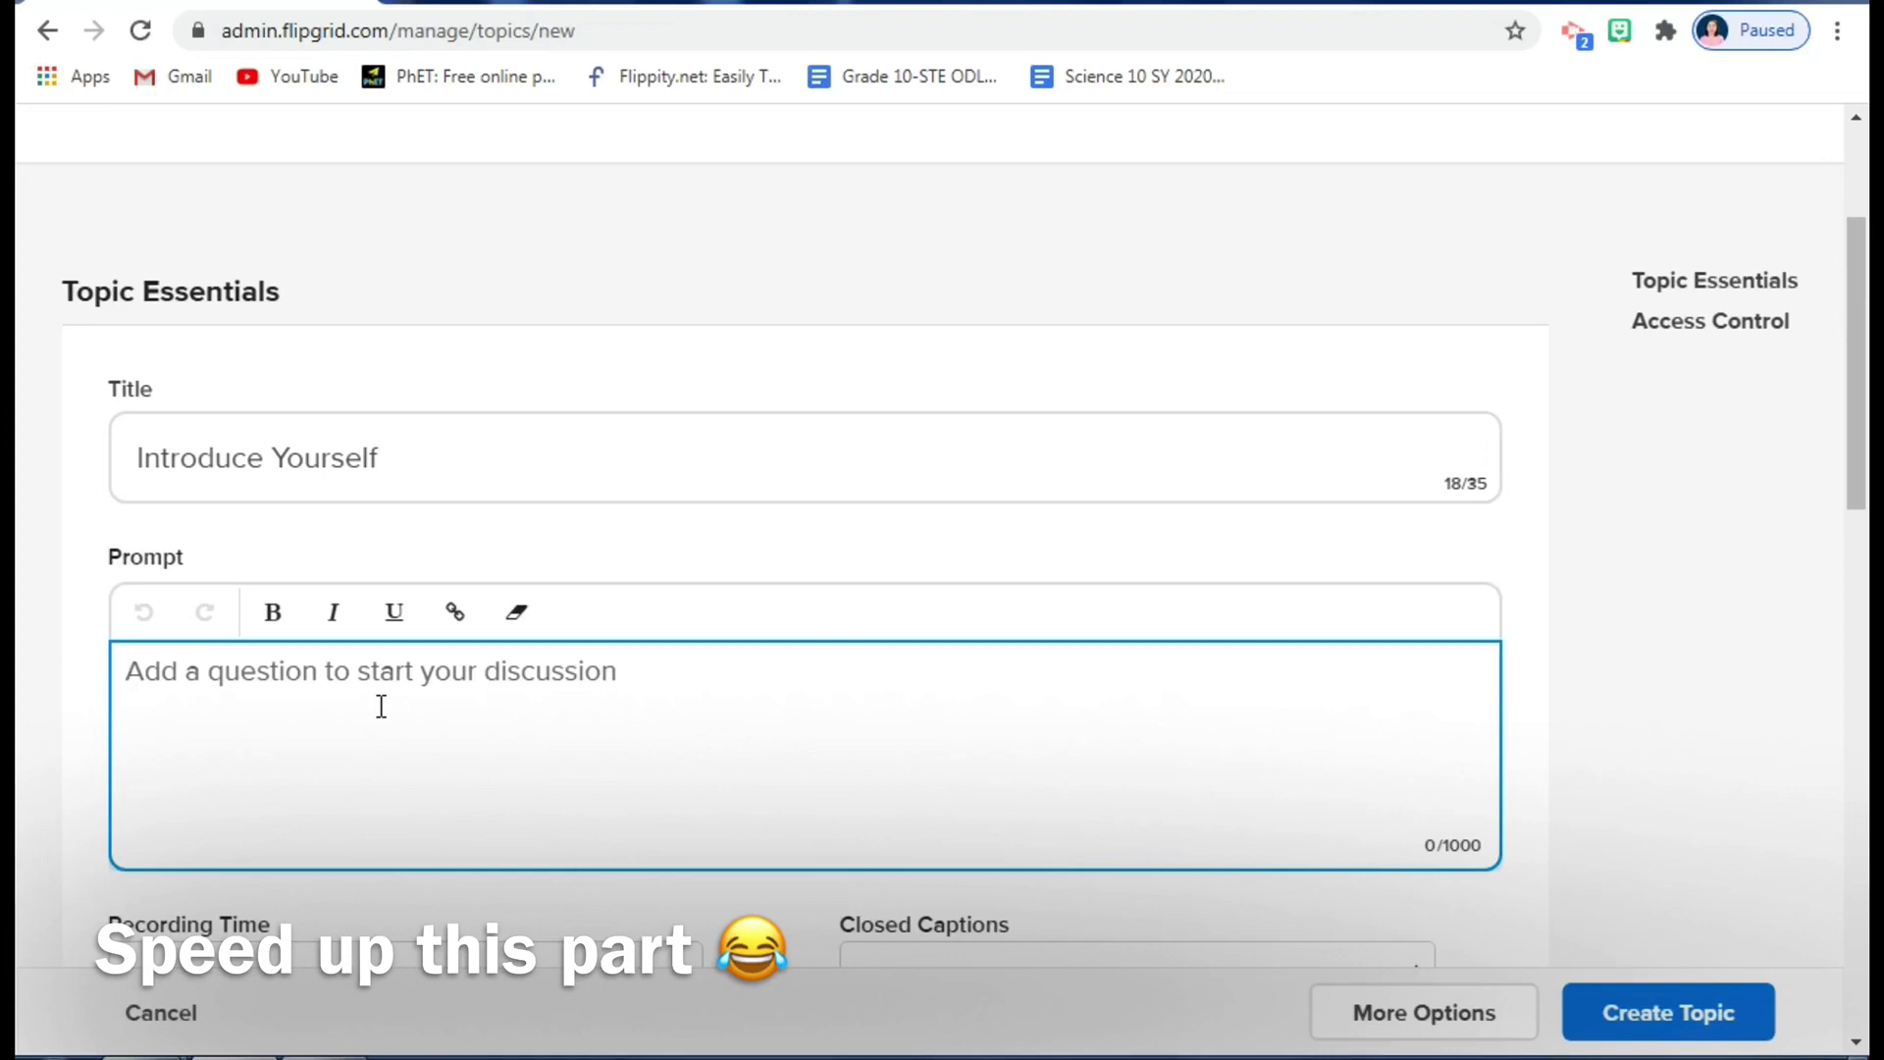
- Write the prompt 'Tell me the proper way to pronounce your names and what do you like about Science?'
{"action": "type", "text": "Tell me how shou"}
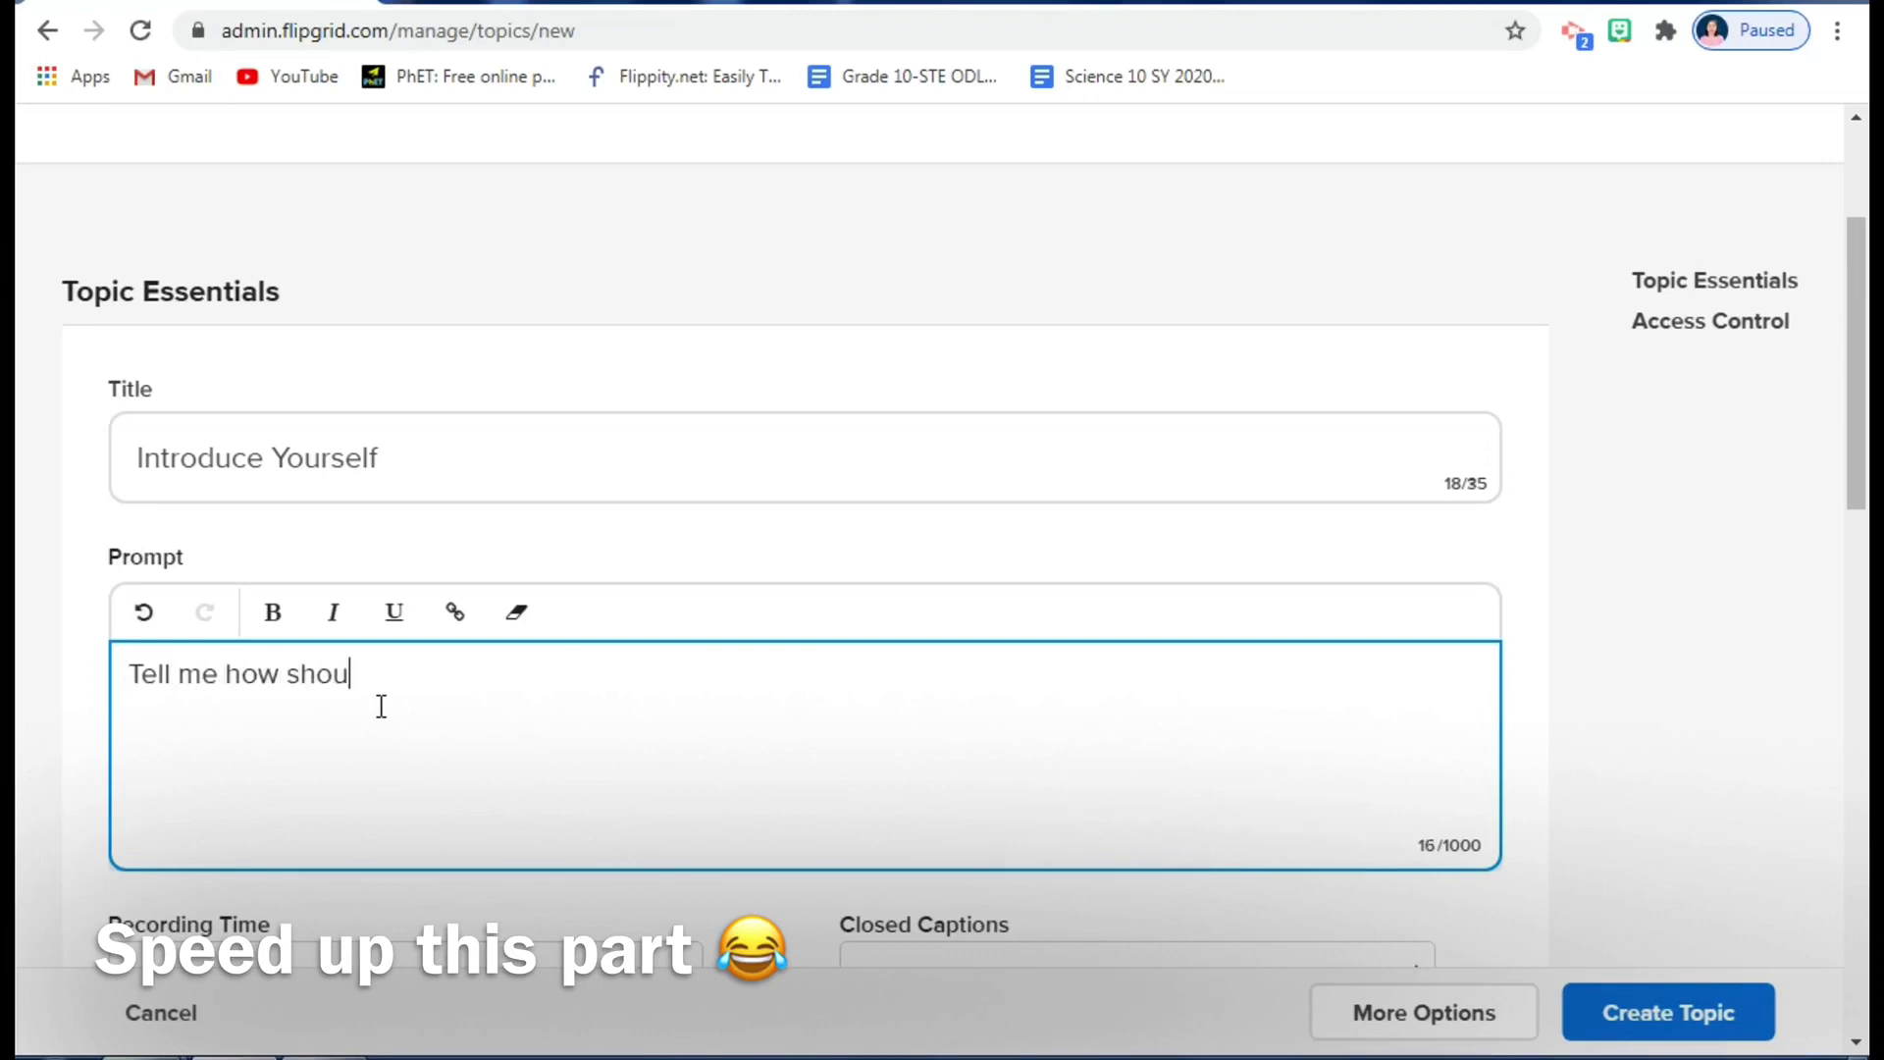
{"action": "key", "text": "BackSpace"}
{"action": "key", "text": "BackSpace"}
{"action": "key", "text": "BackSpace"}
{"action": "key", "text": "BackSpace"}
{"action": "type", "text": "the po"}
{"action": "key", "text": "BackSpace"}
{"action": "type", "text": "roper wau t"}
{"action": "key", "text": "BackSpace"}
{"action": "key", "text": "BackSpace"}
{"action": "key", "text": "BackSpace"}
{"action": "type", "text": "y to pro"}
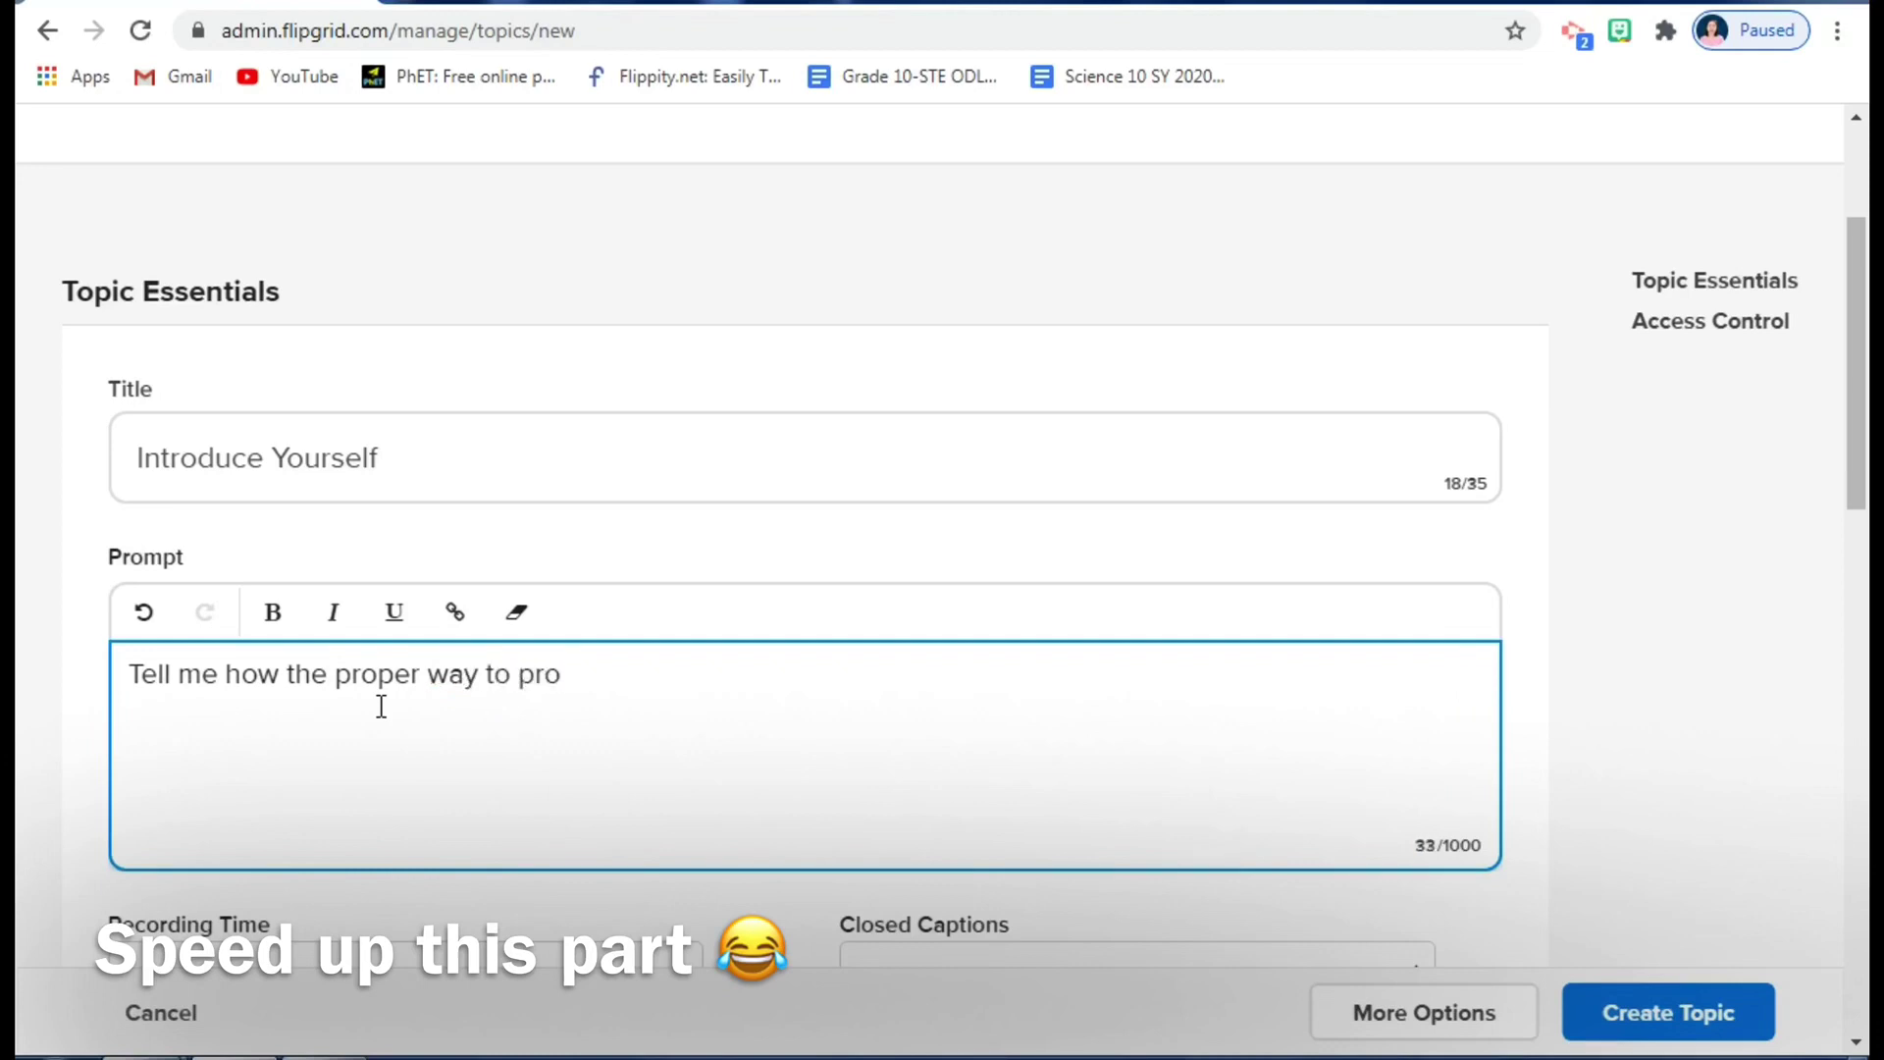
{"action": "type", "text": "nounce your na"}
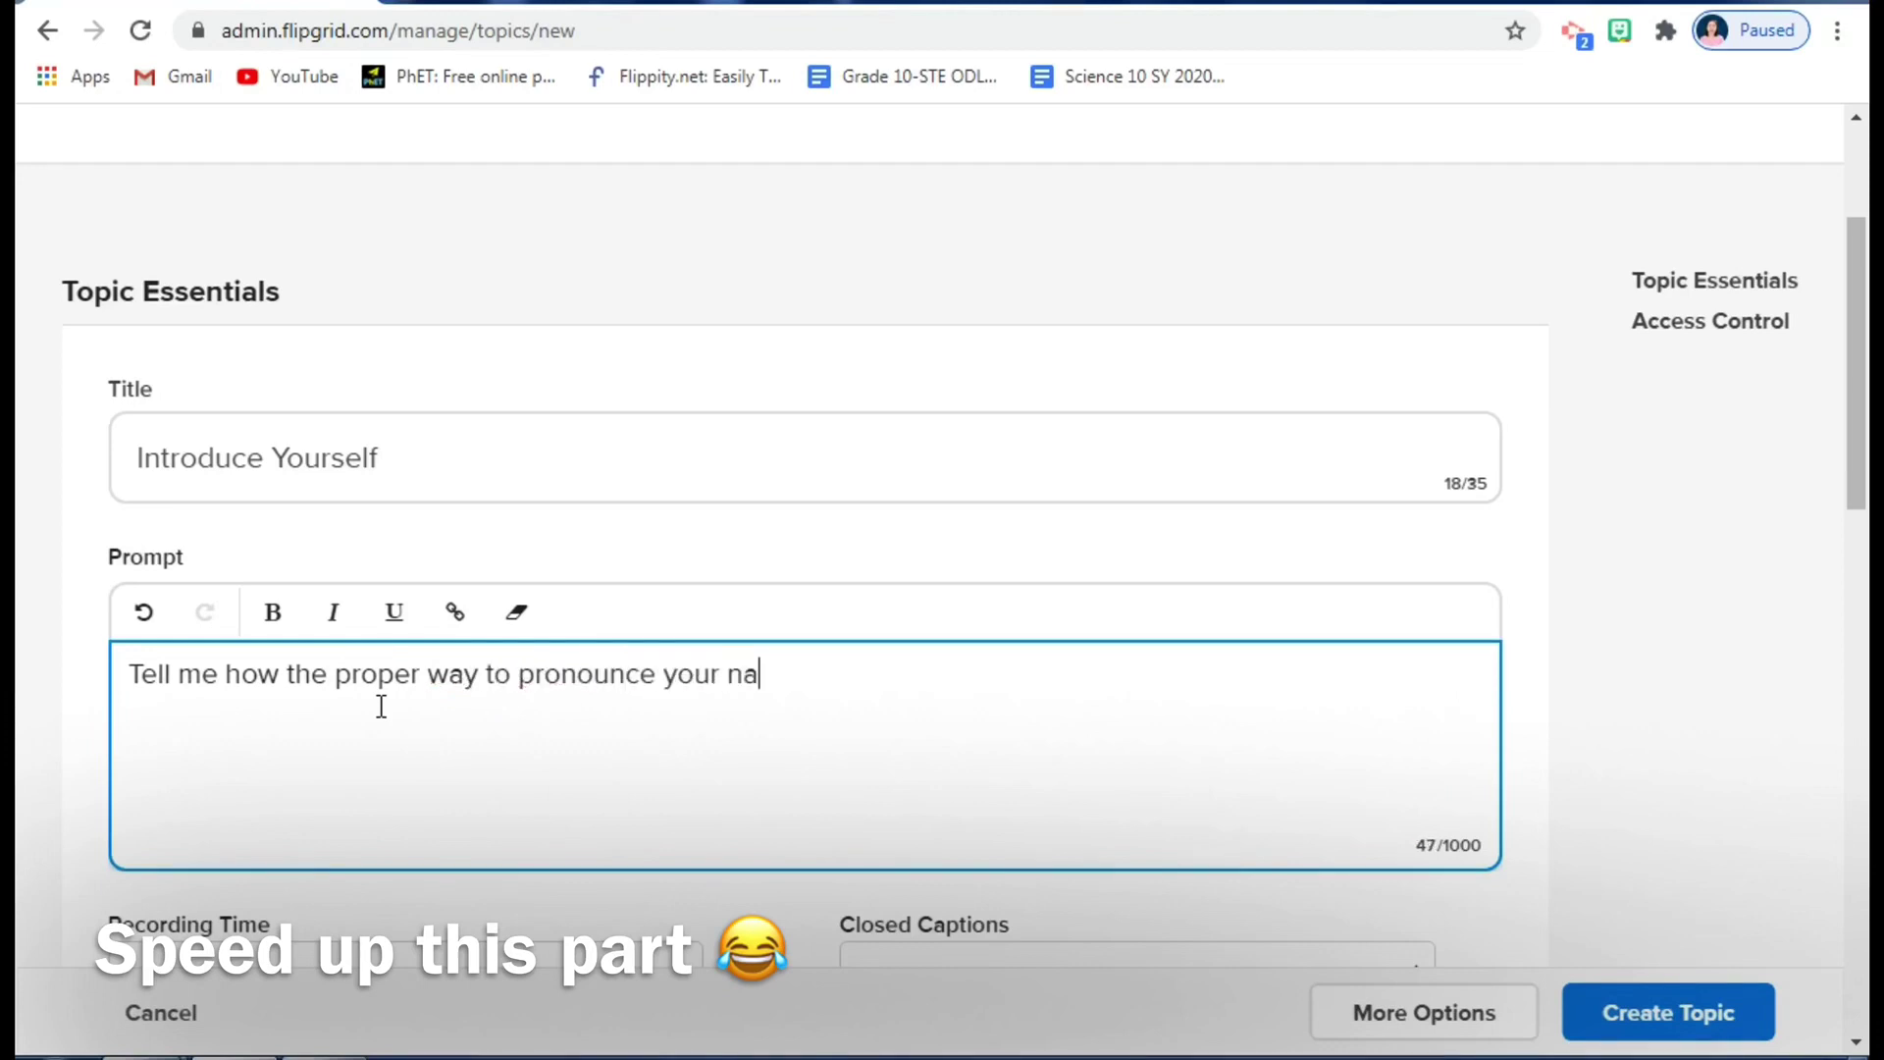
{"action": "type", "text": "mes and what is your"}
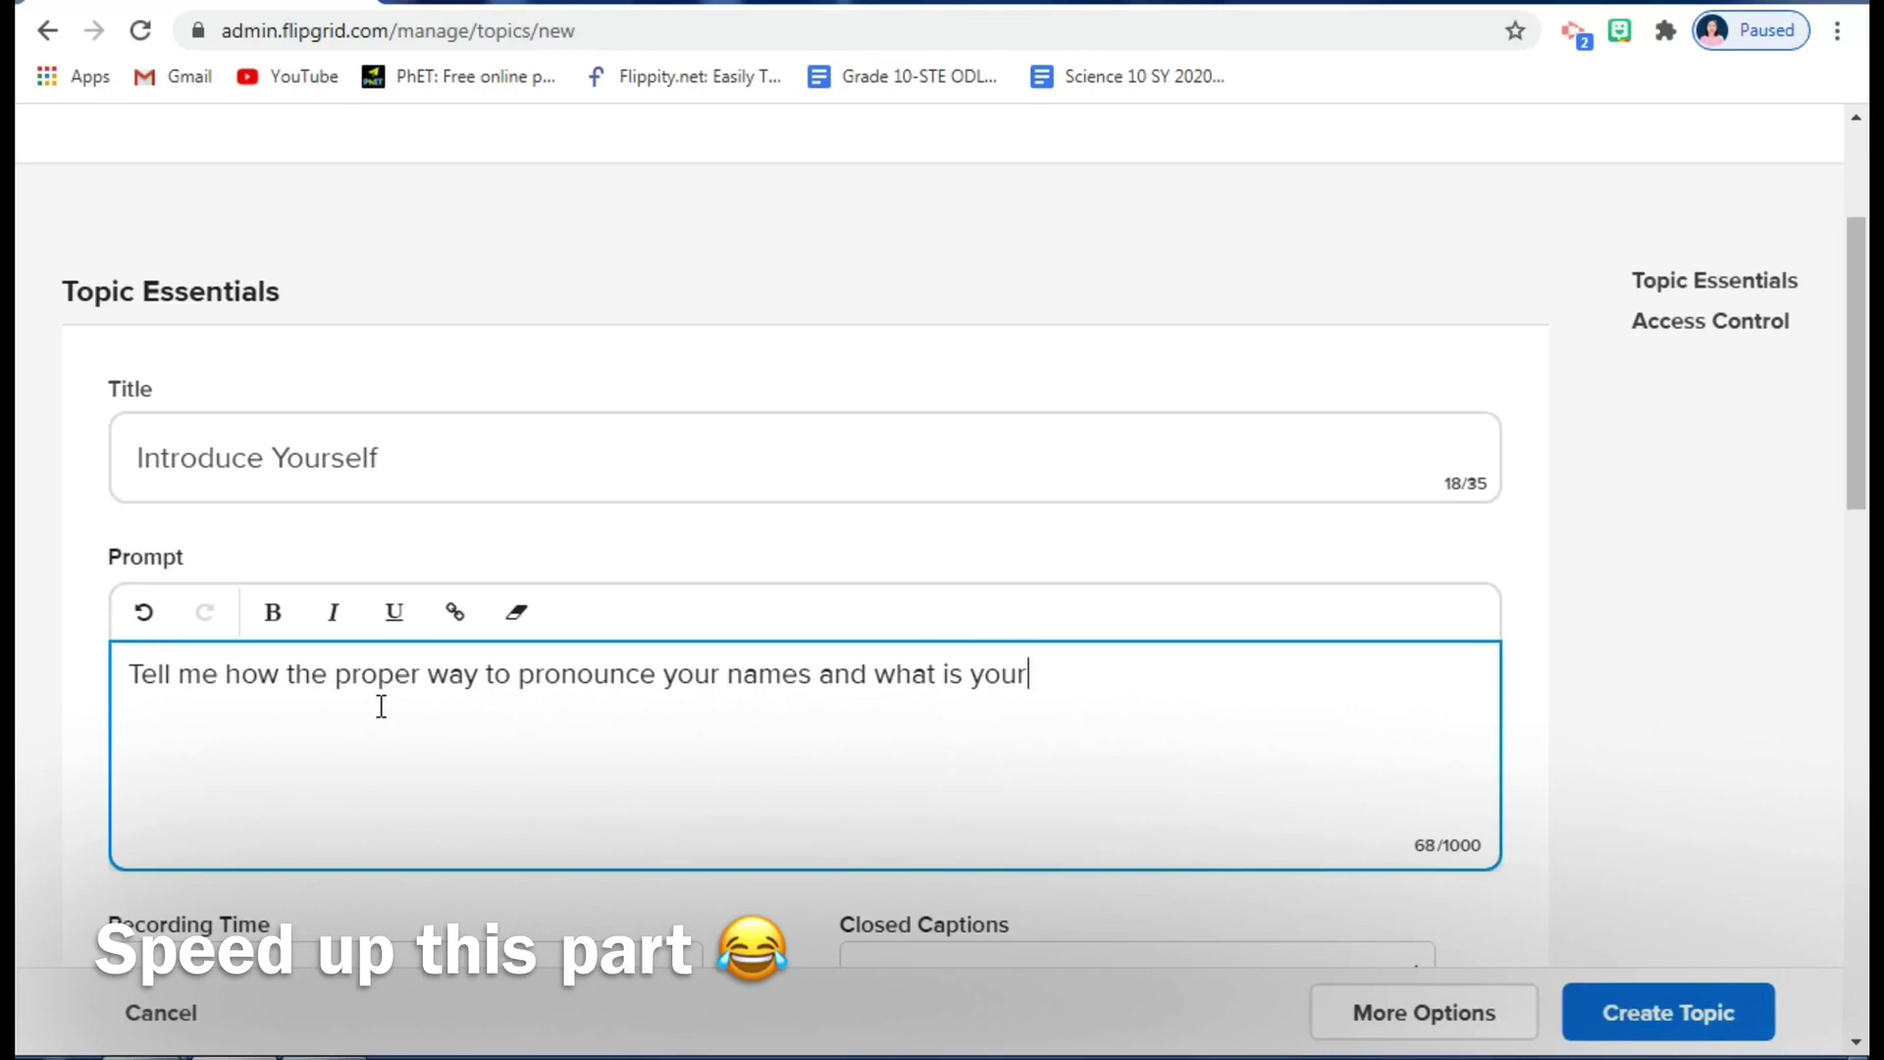
{"action": "key", "text": "BackSpace"}
{"action": "key", "text": "BackSpace"}
{"action": "key", "text": "BackSpace"}
{"action": "key", "text": "BackSpace"}
{"action": "key", "text": "BackSpace"}
{"action": "key", "text": "BackSpace"}
{"action": "key", "text": "BackSpace"}
{"action": "type", "text": "do you like about "}
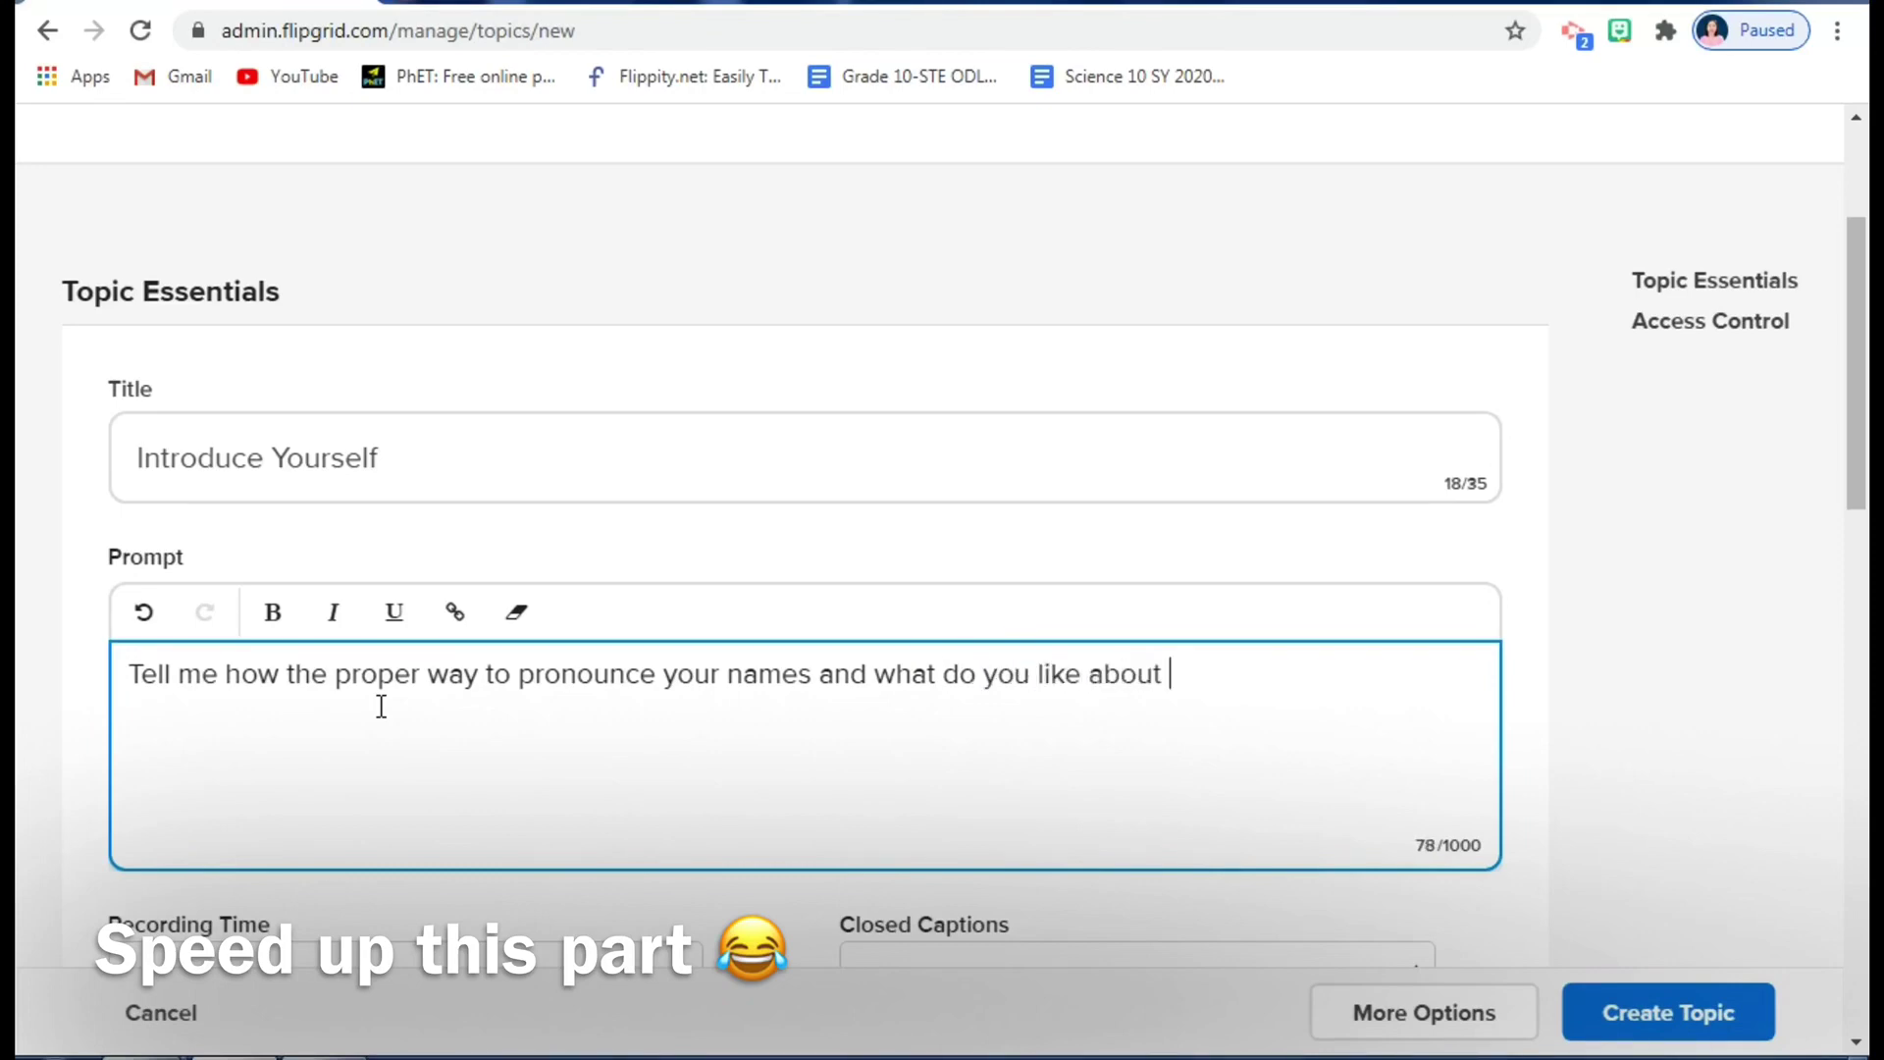
{"action": "type", "text": "Science?"}
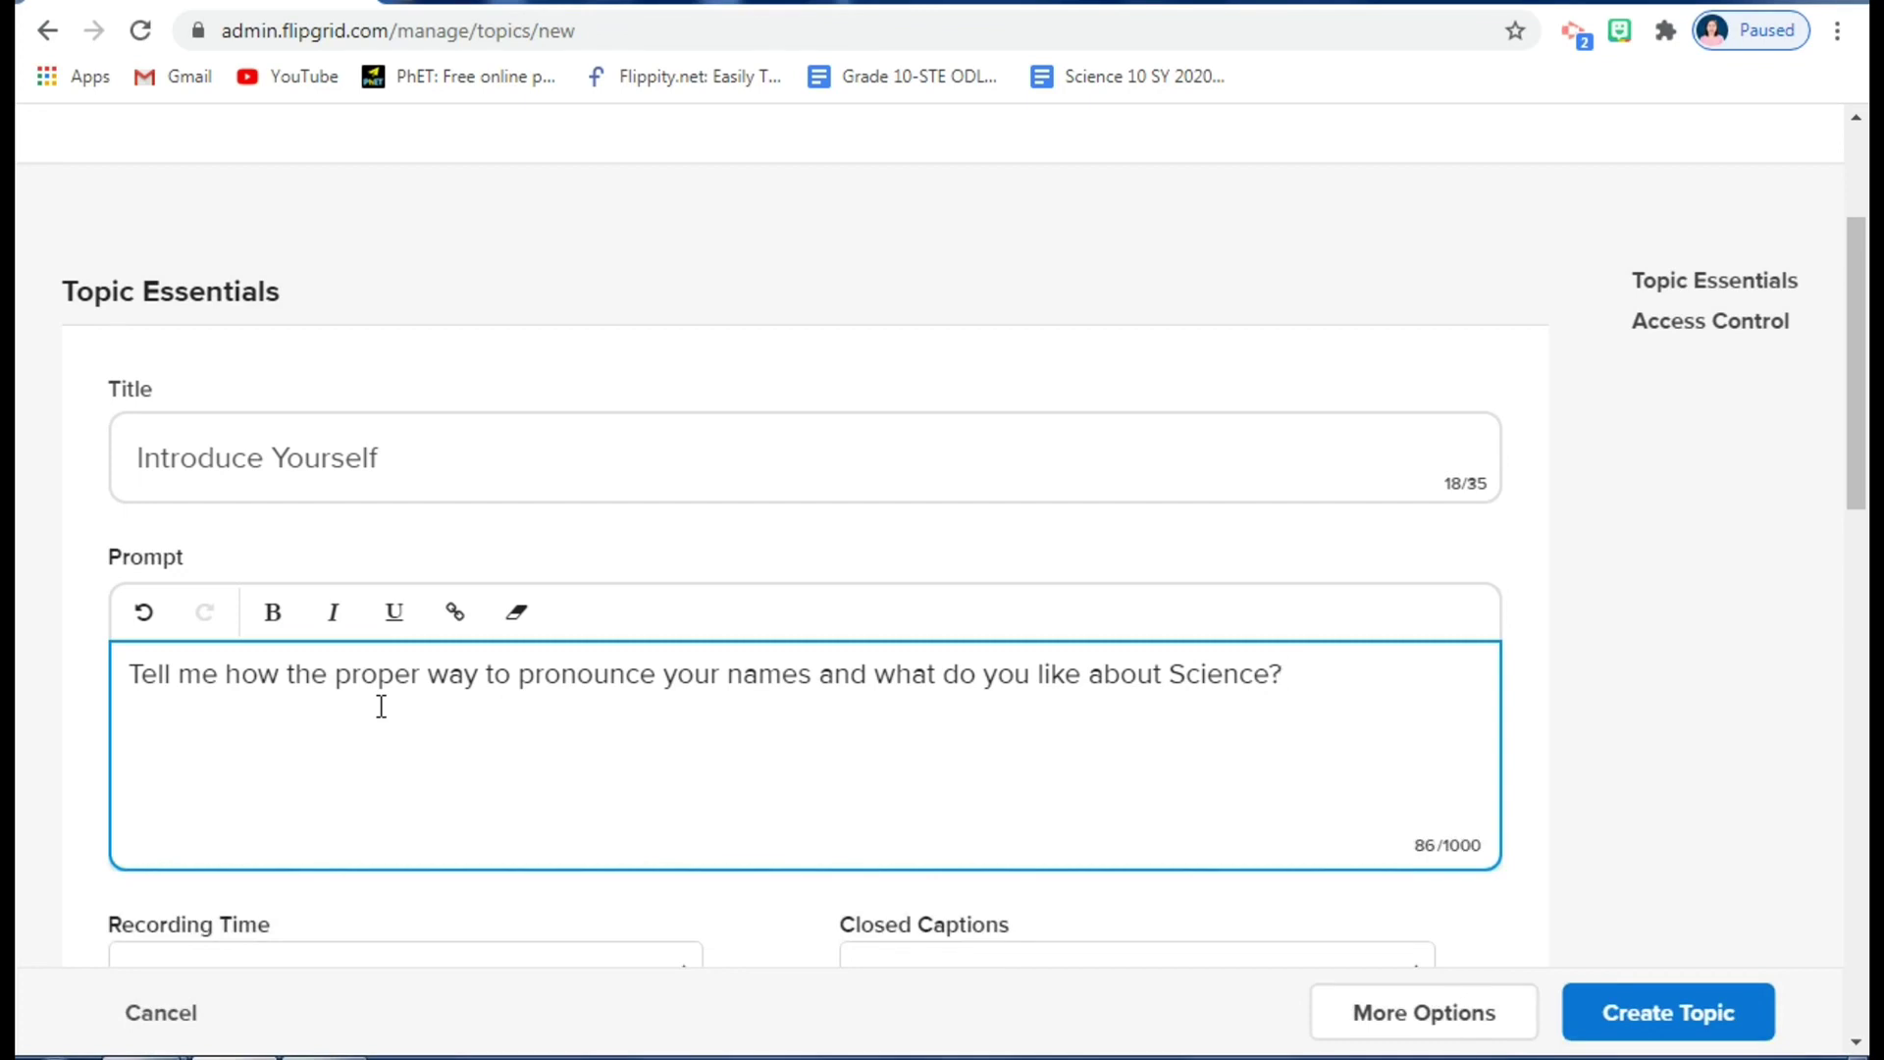
{"action": "scroll", "coordinate": [381, 707], "scroll_direction": "down", "scroll_amount": 3}
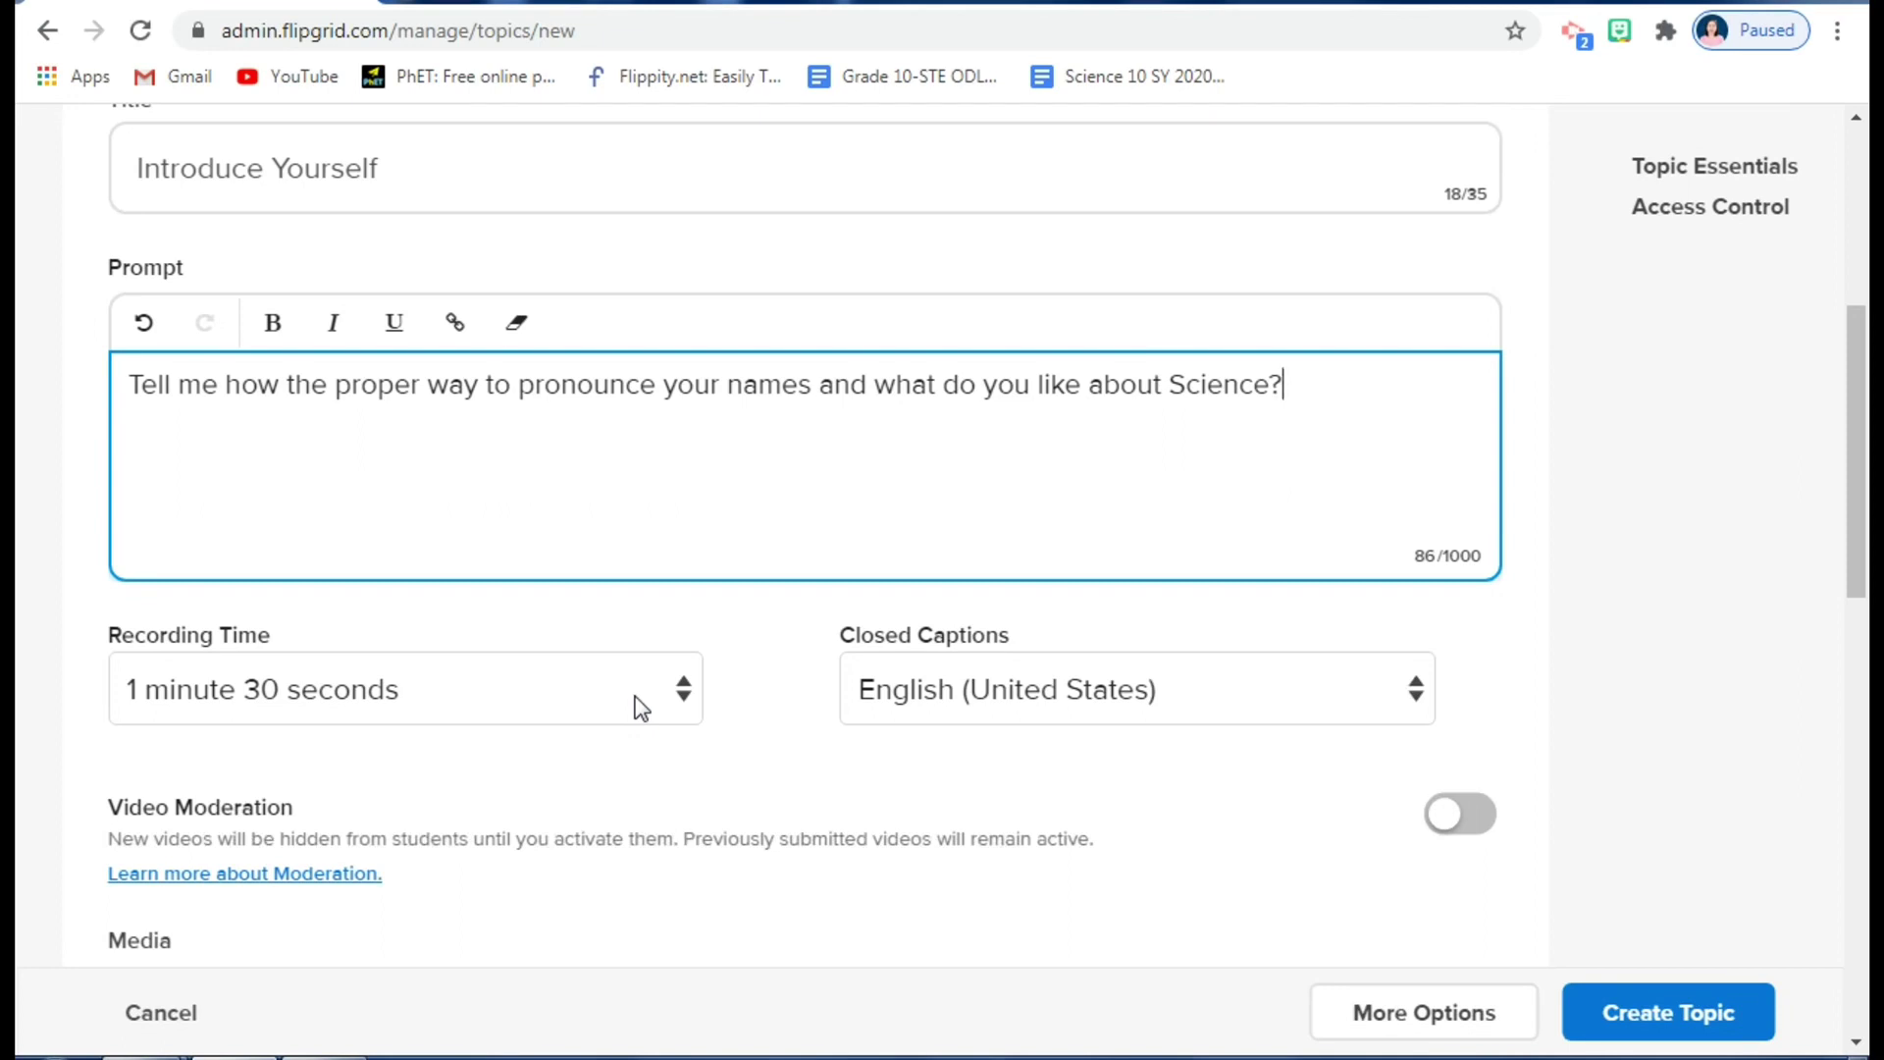
- Change the Recording Time from 1 minute 30 seconds to 45 seconds
{"action": "left_click", "coordinate": [656, 677]}
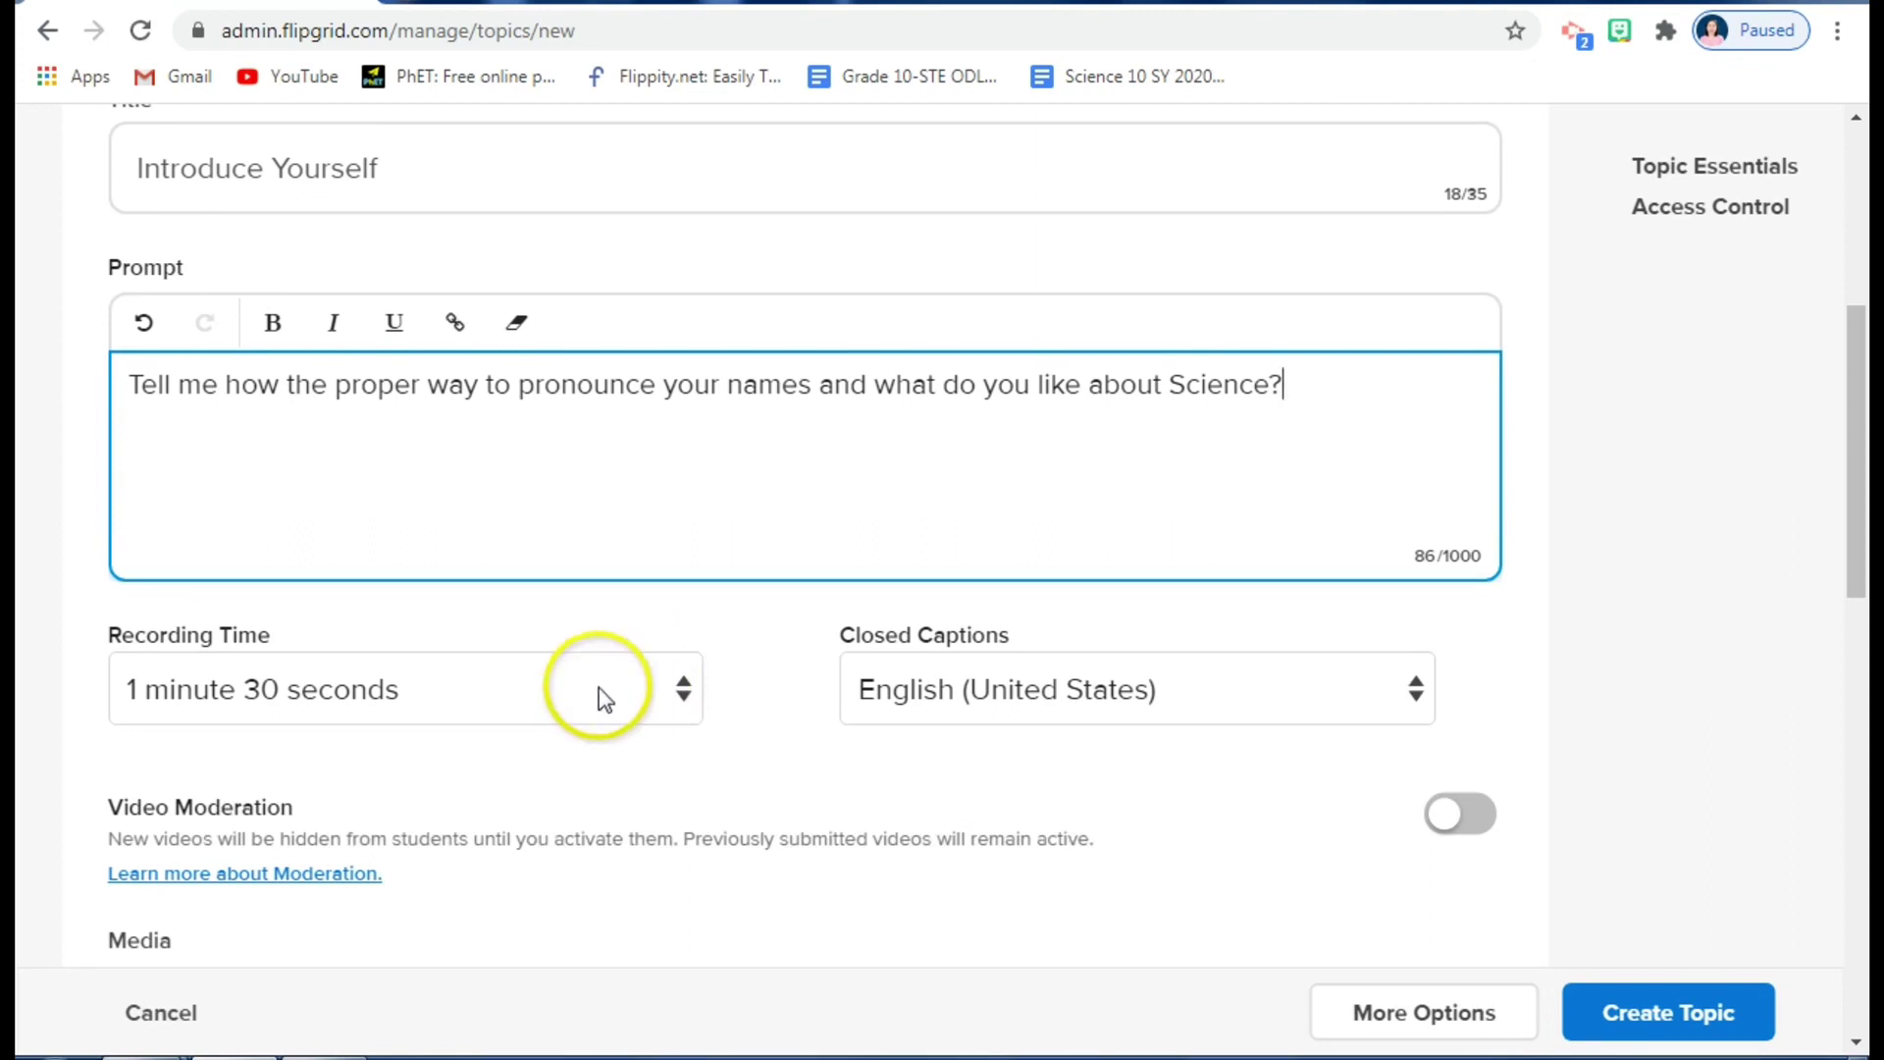
{"action": "left_click", "coordinate": [654, 680]}
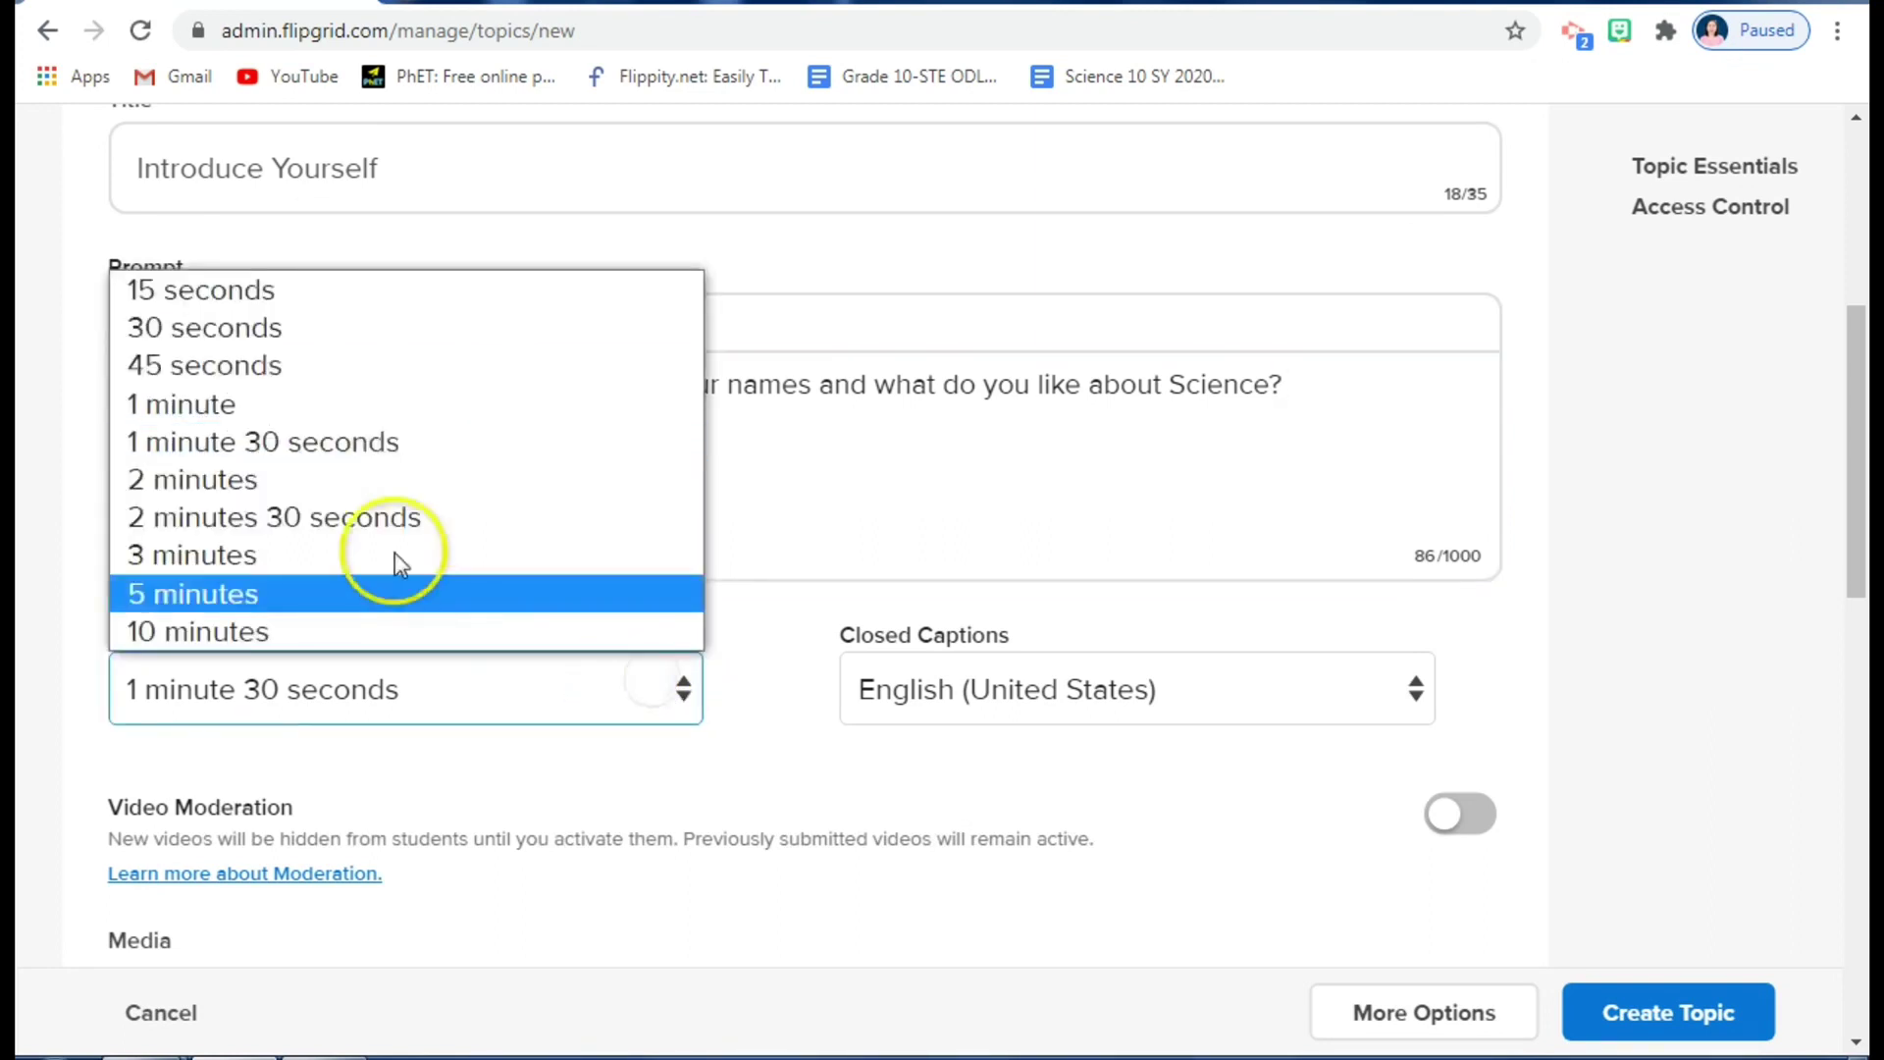
{"action": "left_click", "coordinate": [377, 374]}
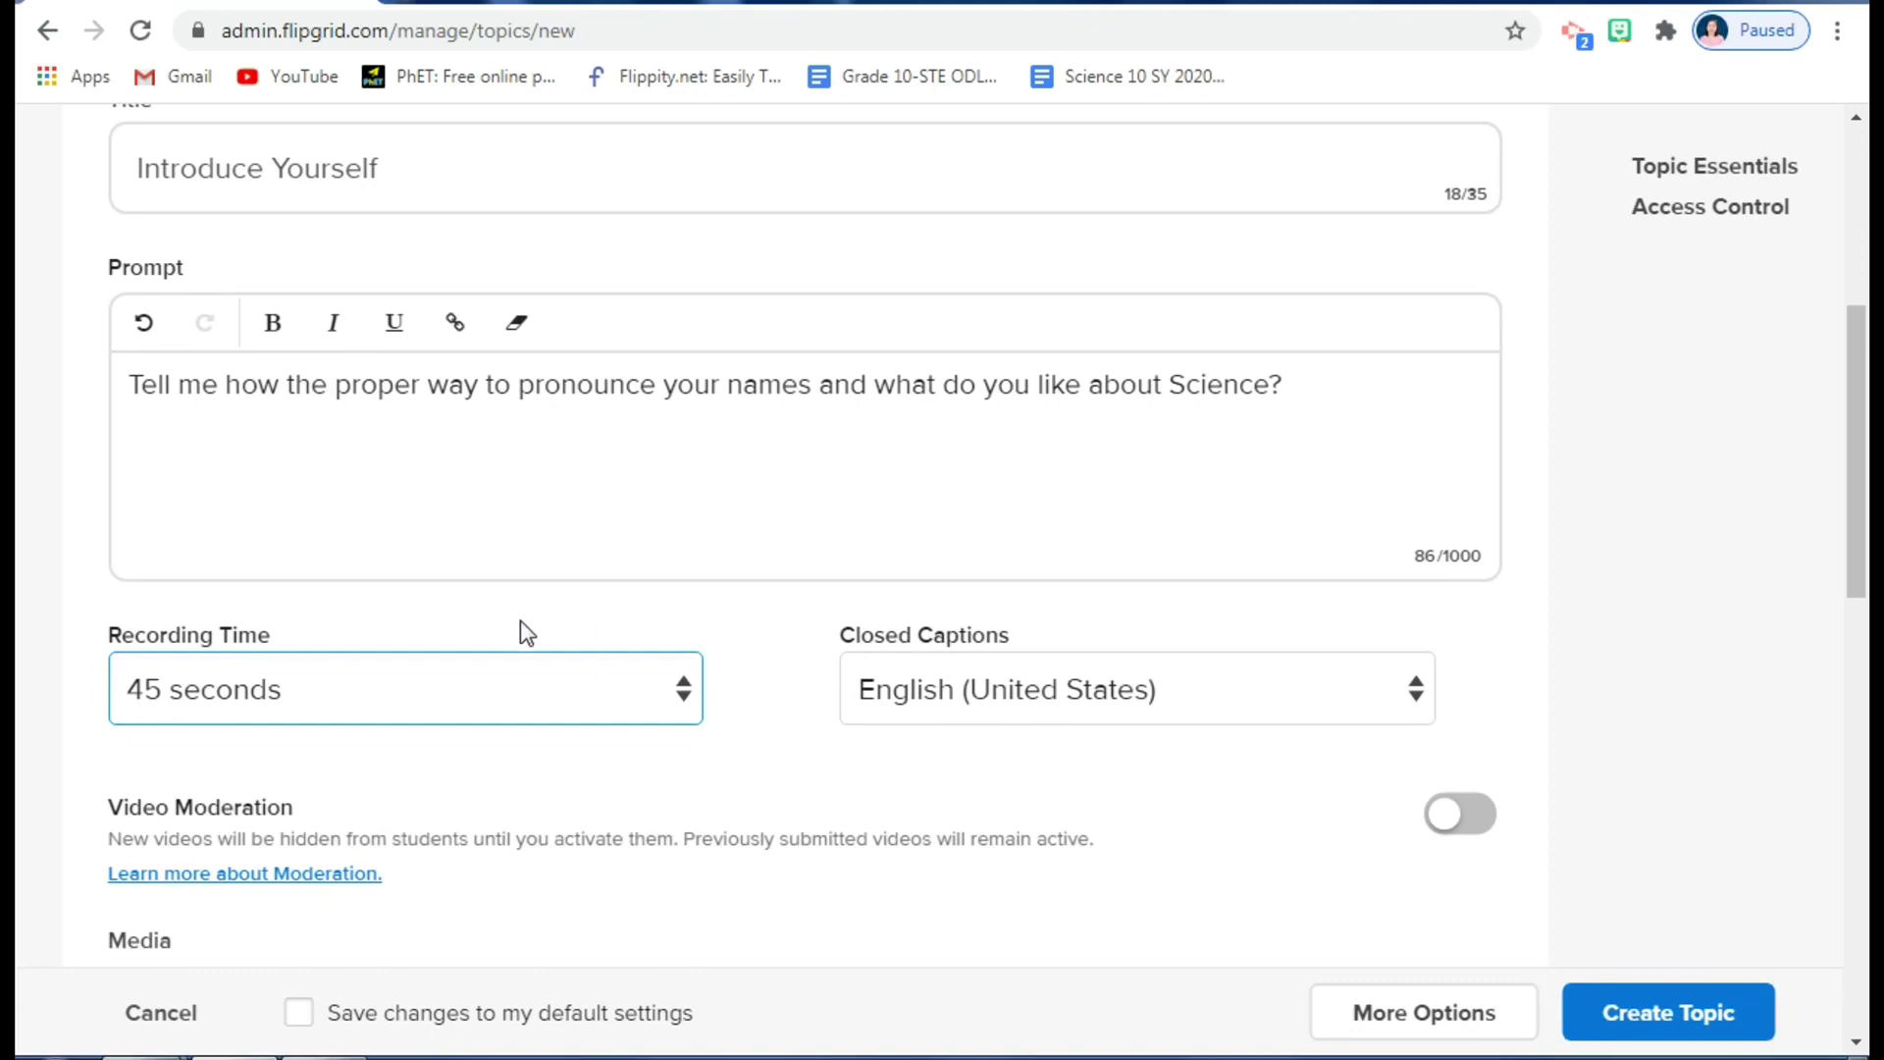
- Set Access Control to Private, using student school e-mail access
{"action": "scroll", "coordinate": [956, 749], "scroll_direction": "down", "scroll_amount": 3}
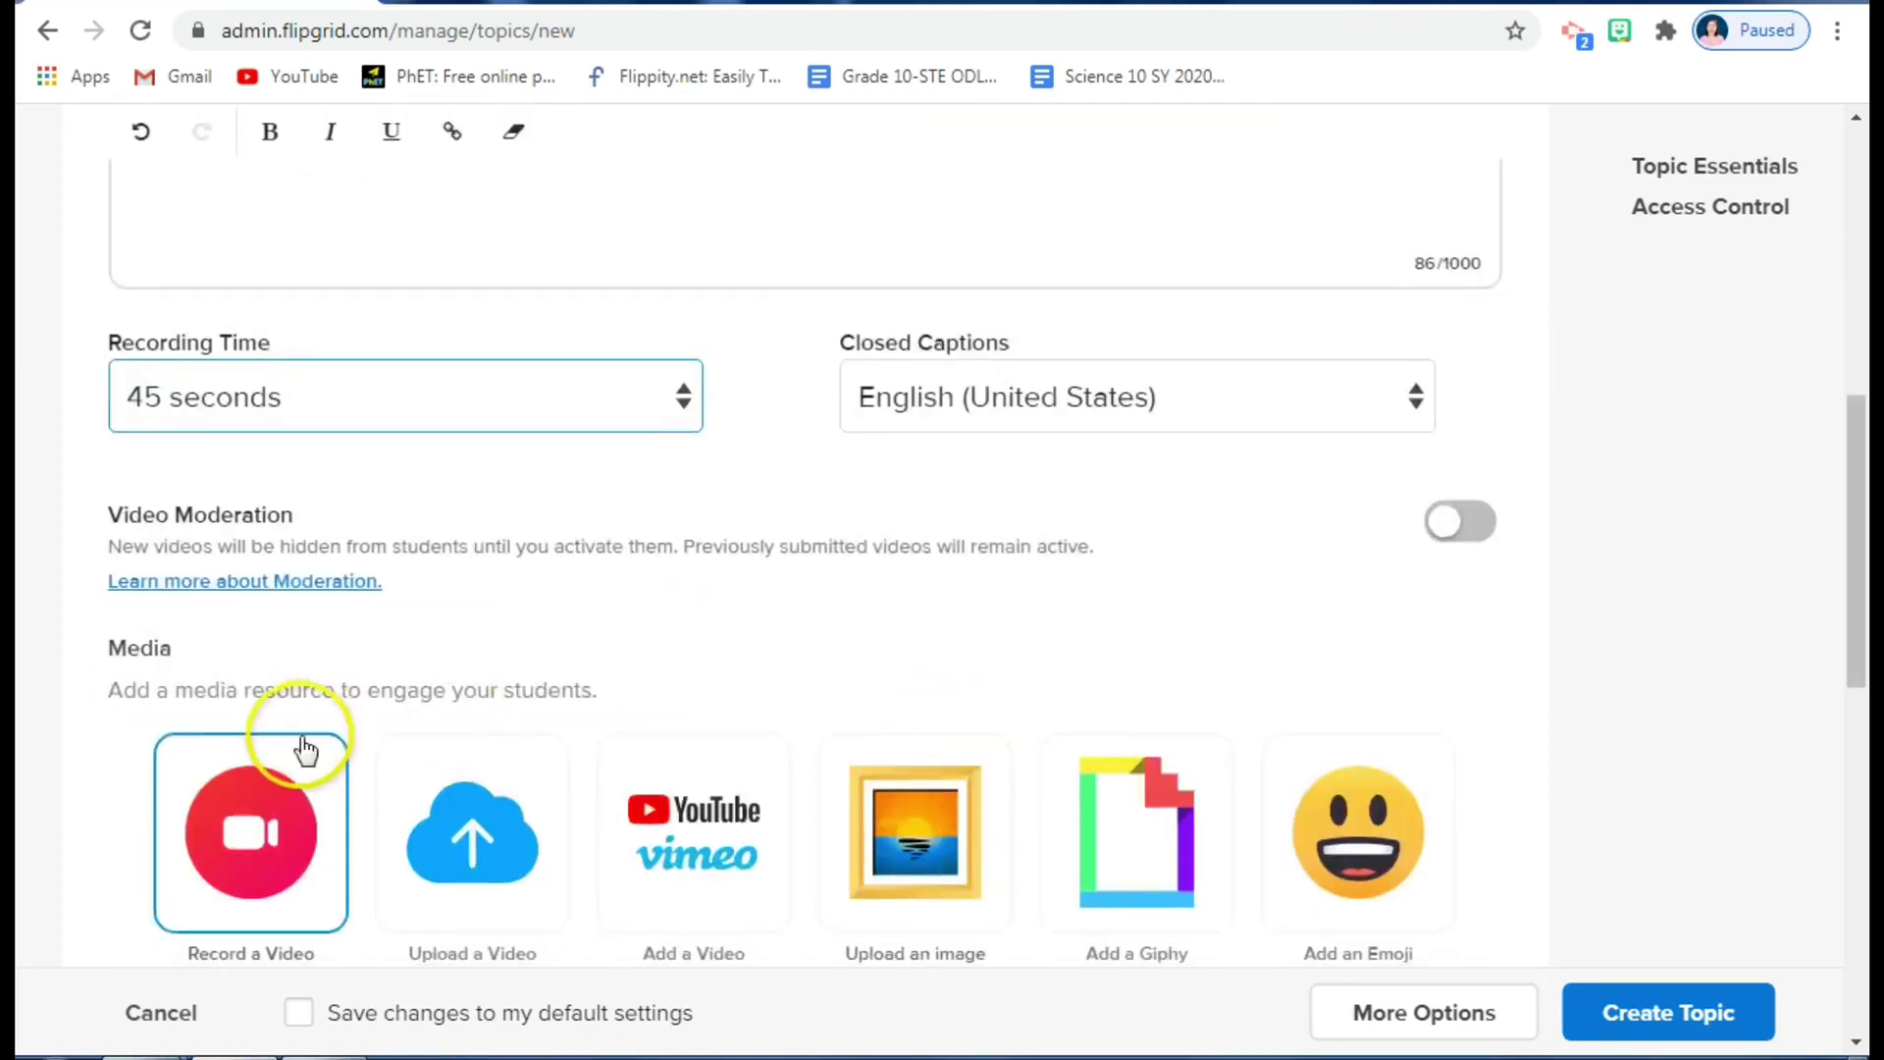
{"action": "scroll", "coordinate": [304, 751], "scroll_direction": "down", "scroll_amount": 1}
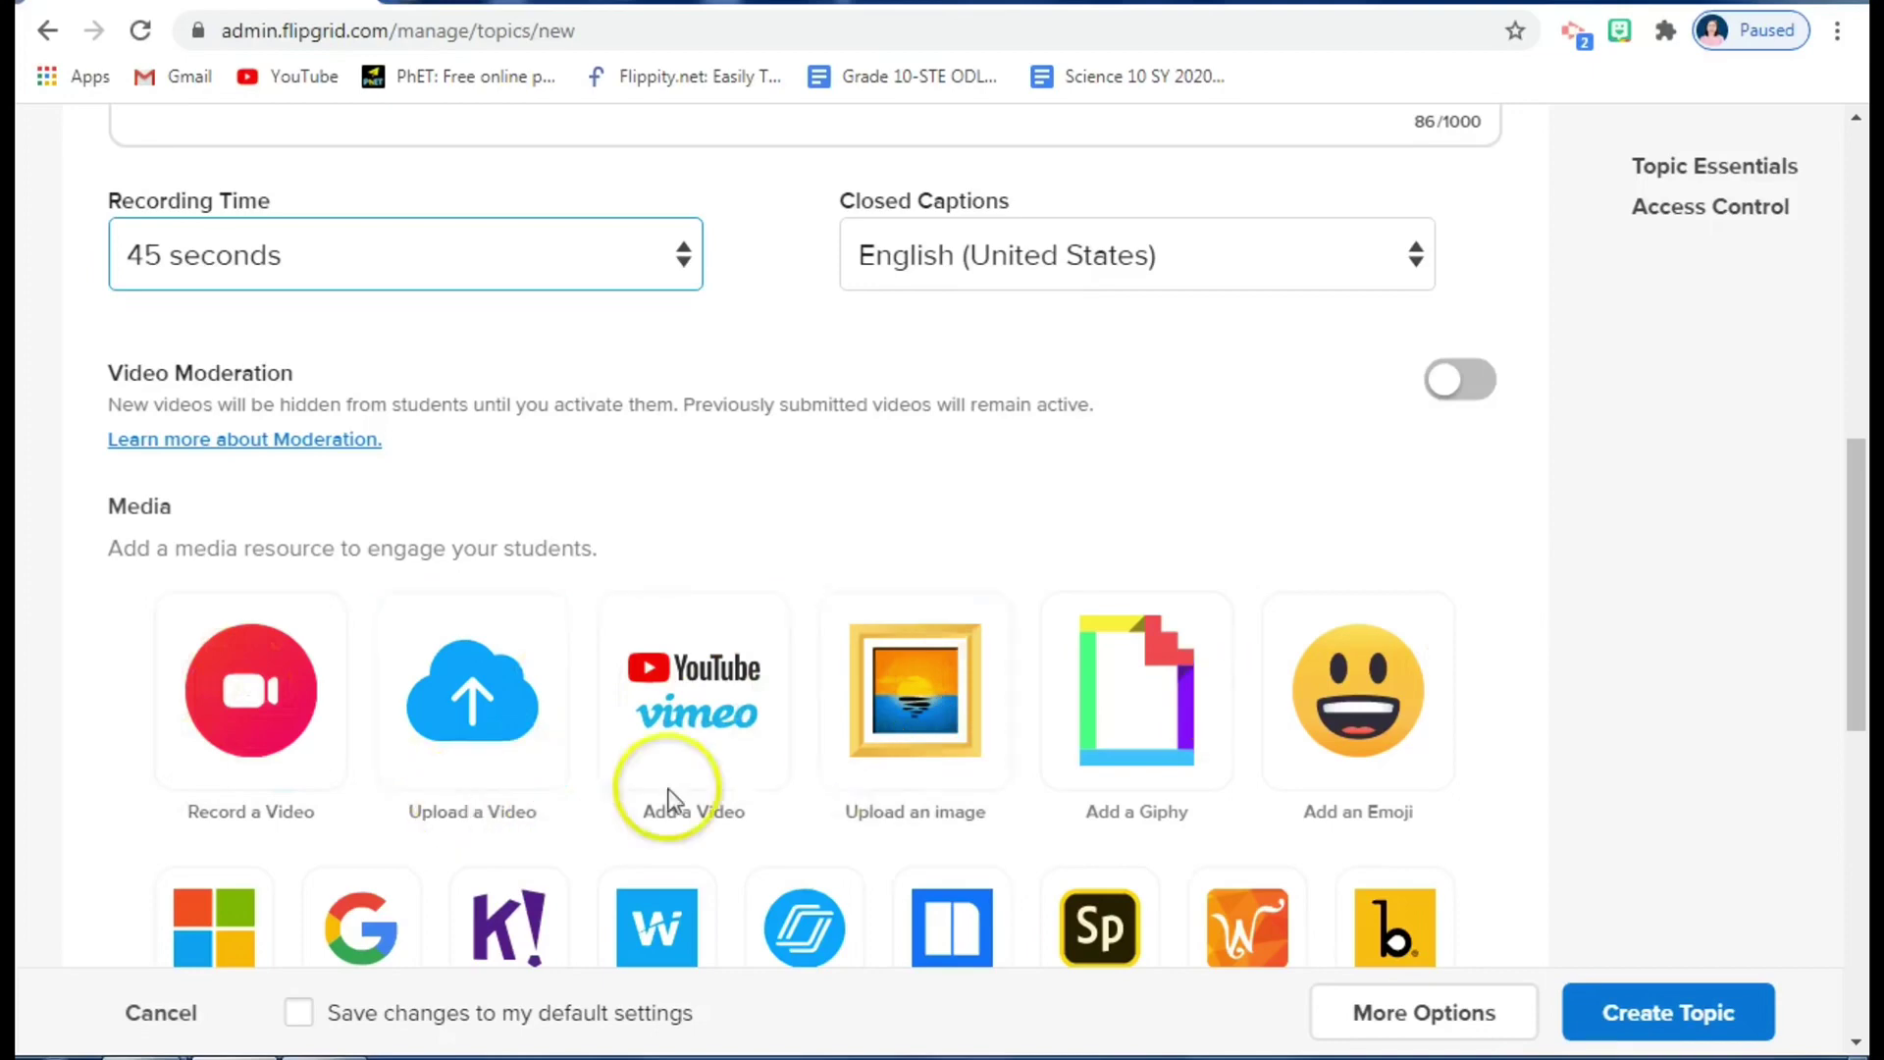
{"action": "scroll", "coordinate": [736, 665], "scroll_direction": "down", "scroll_amount": 6}
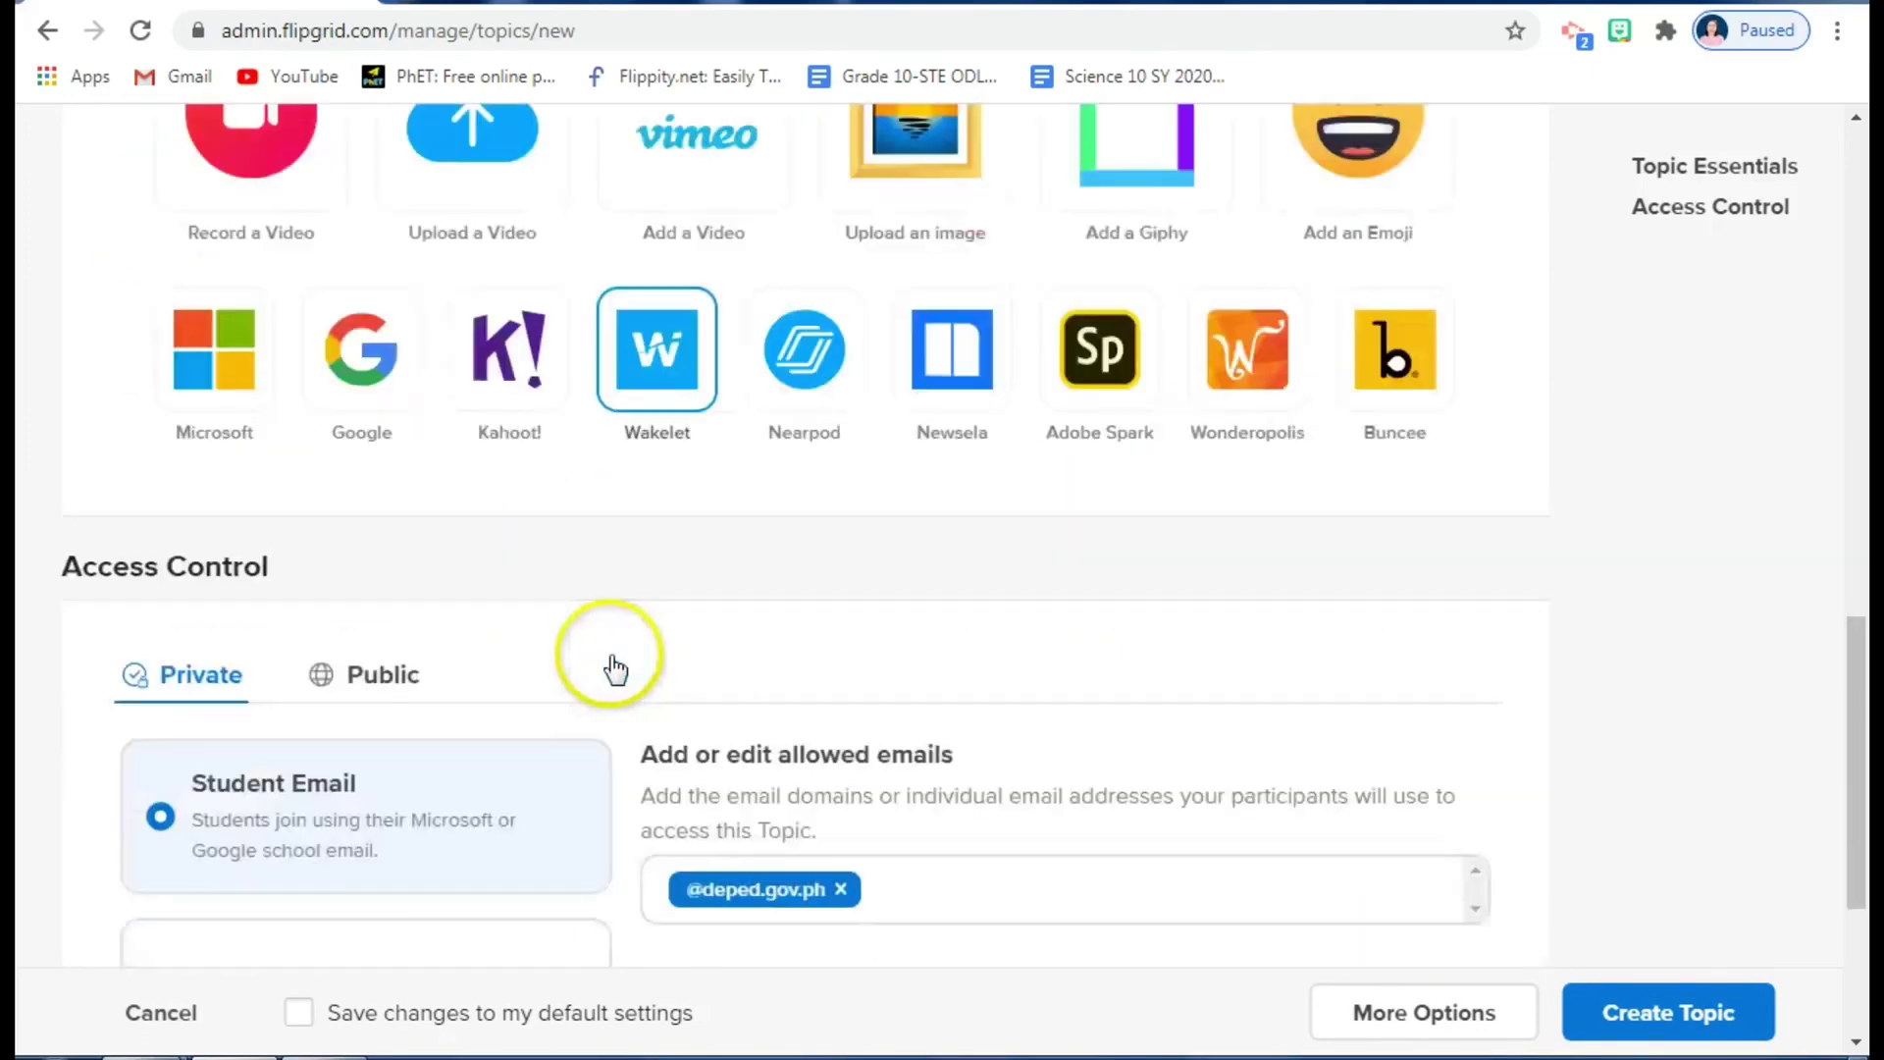
{"action": "left_click", "coordinate": [195, 692]}
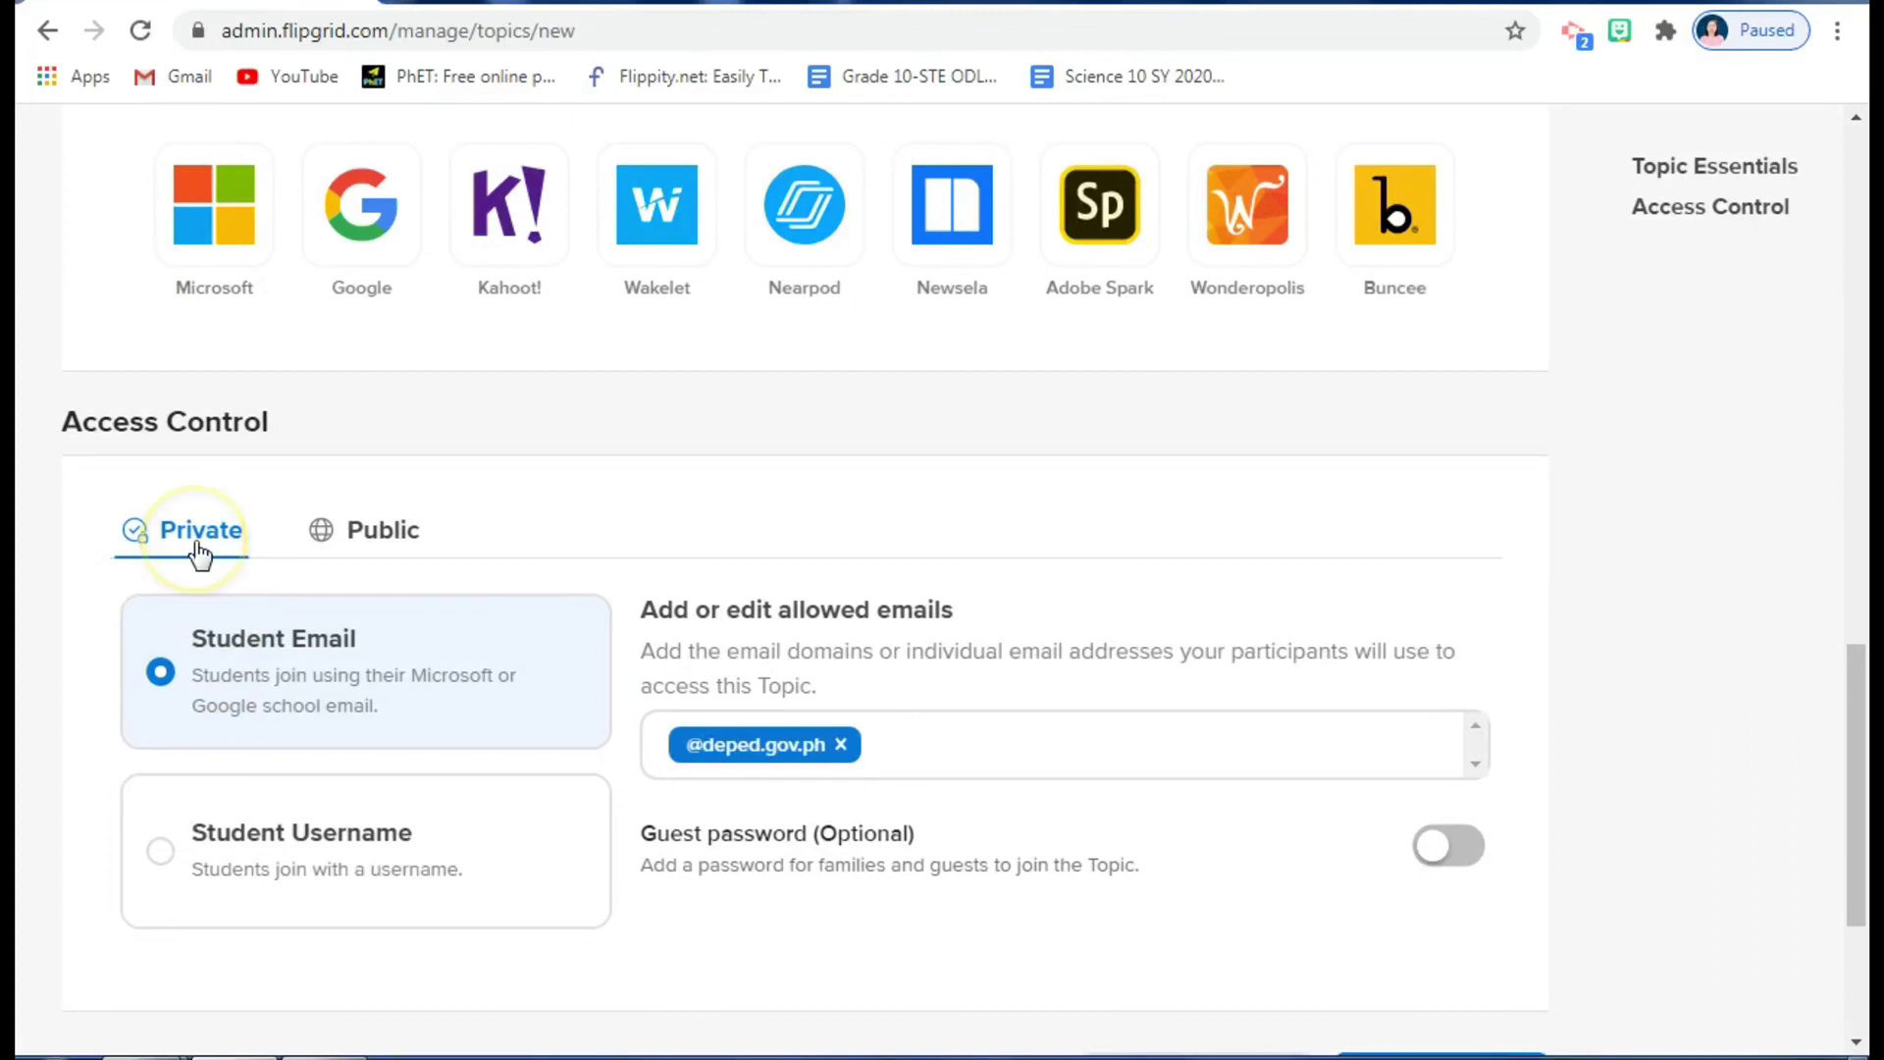
{"action": "left_click", "coordinate": [339, 558]}
{"action": "left_click", "coordinate": [233, 613]}
{"action": "left_click", "coordinate": [155, 721]}
{"action": "left_click", "coordinate": [232, 673]}
{"action": "left_click", "coordinate": [841, 745]}
{"action": "type", "text": "@"}
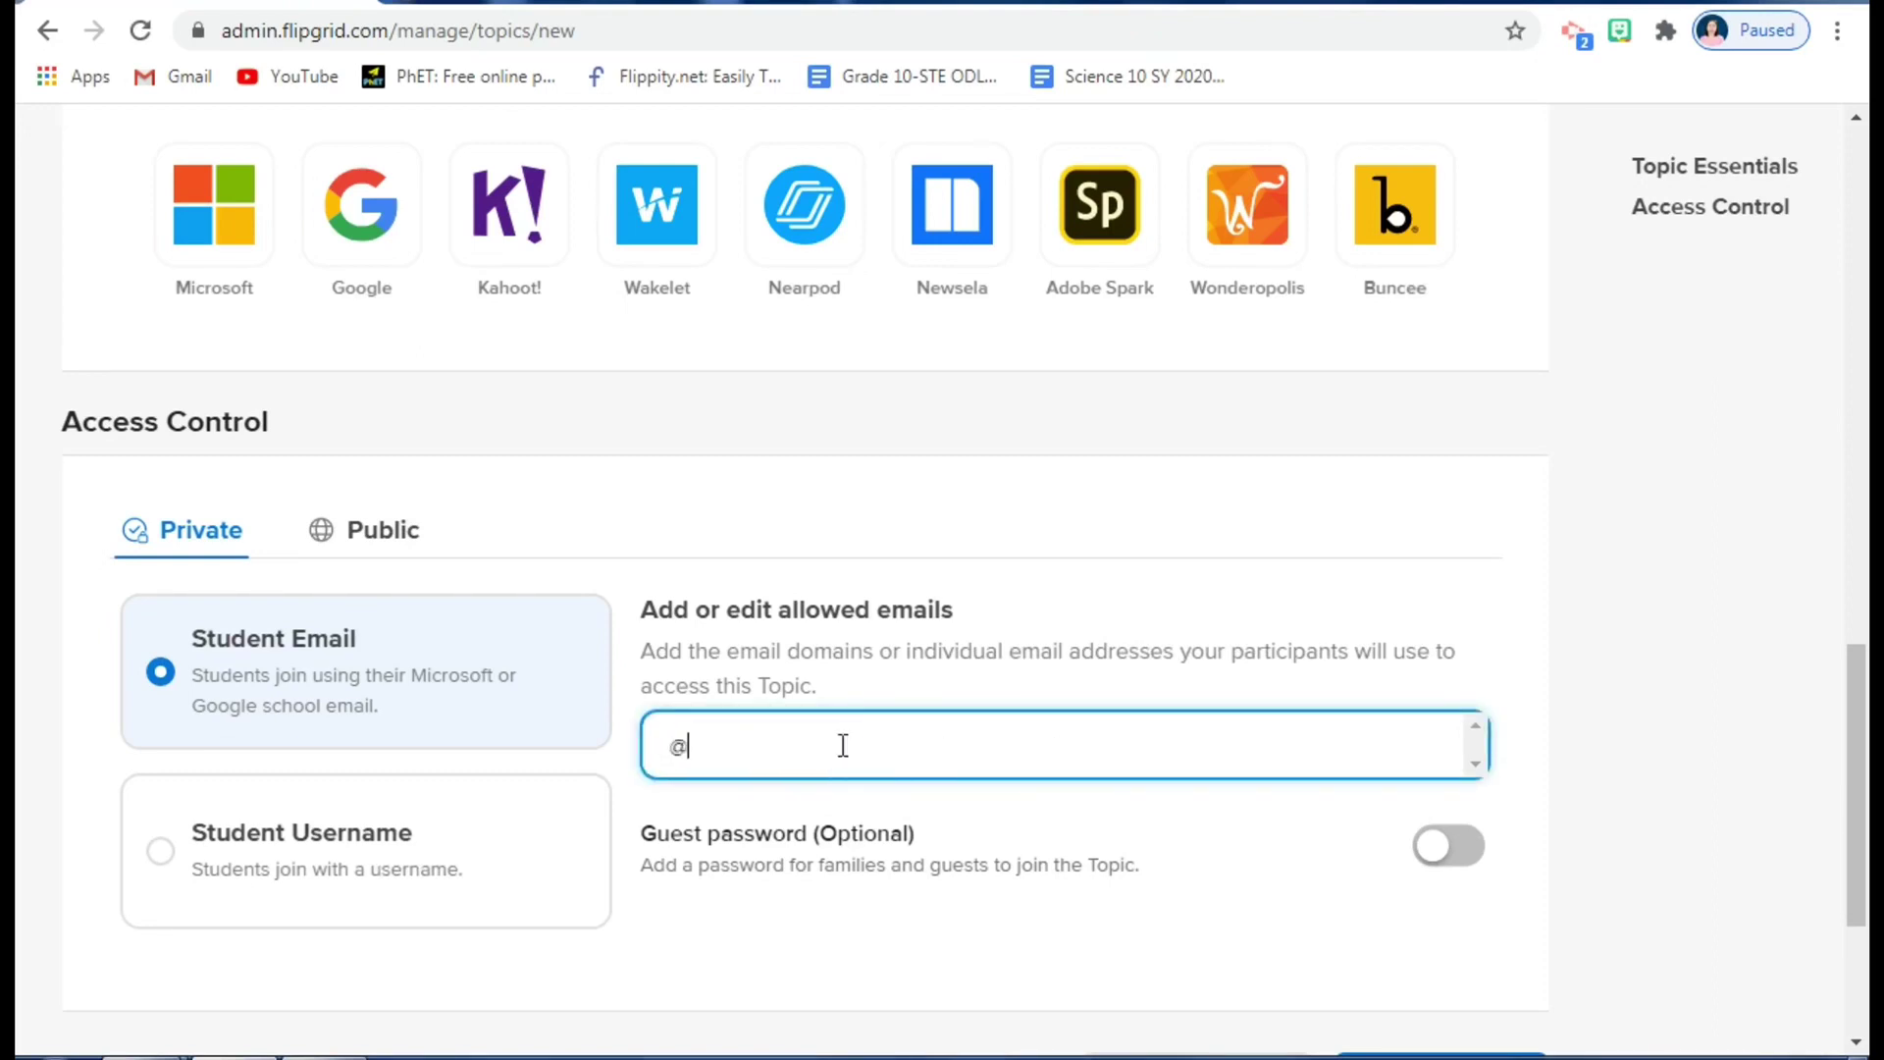
{"action": "type", "text": "gmail.com"}
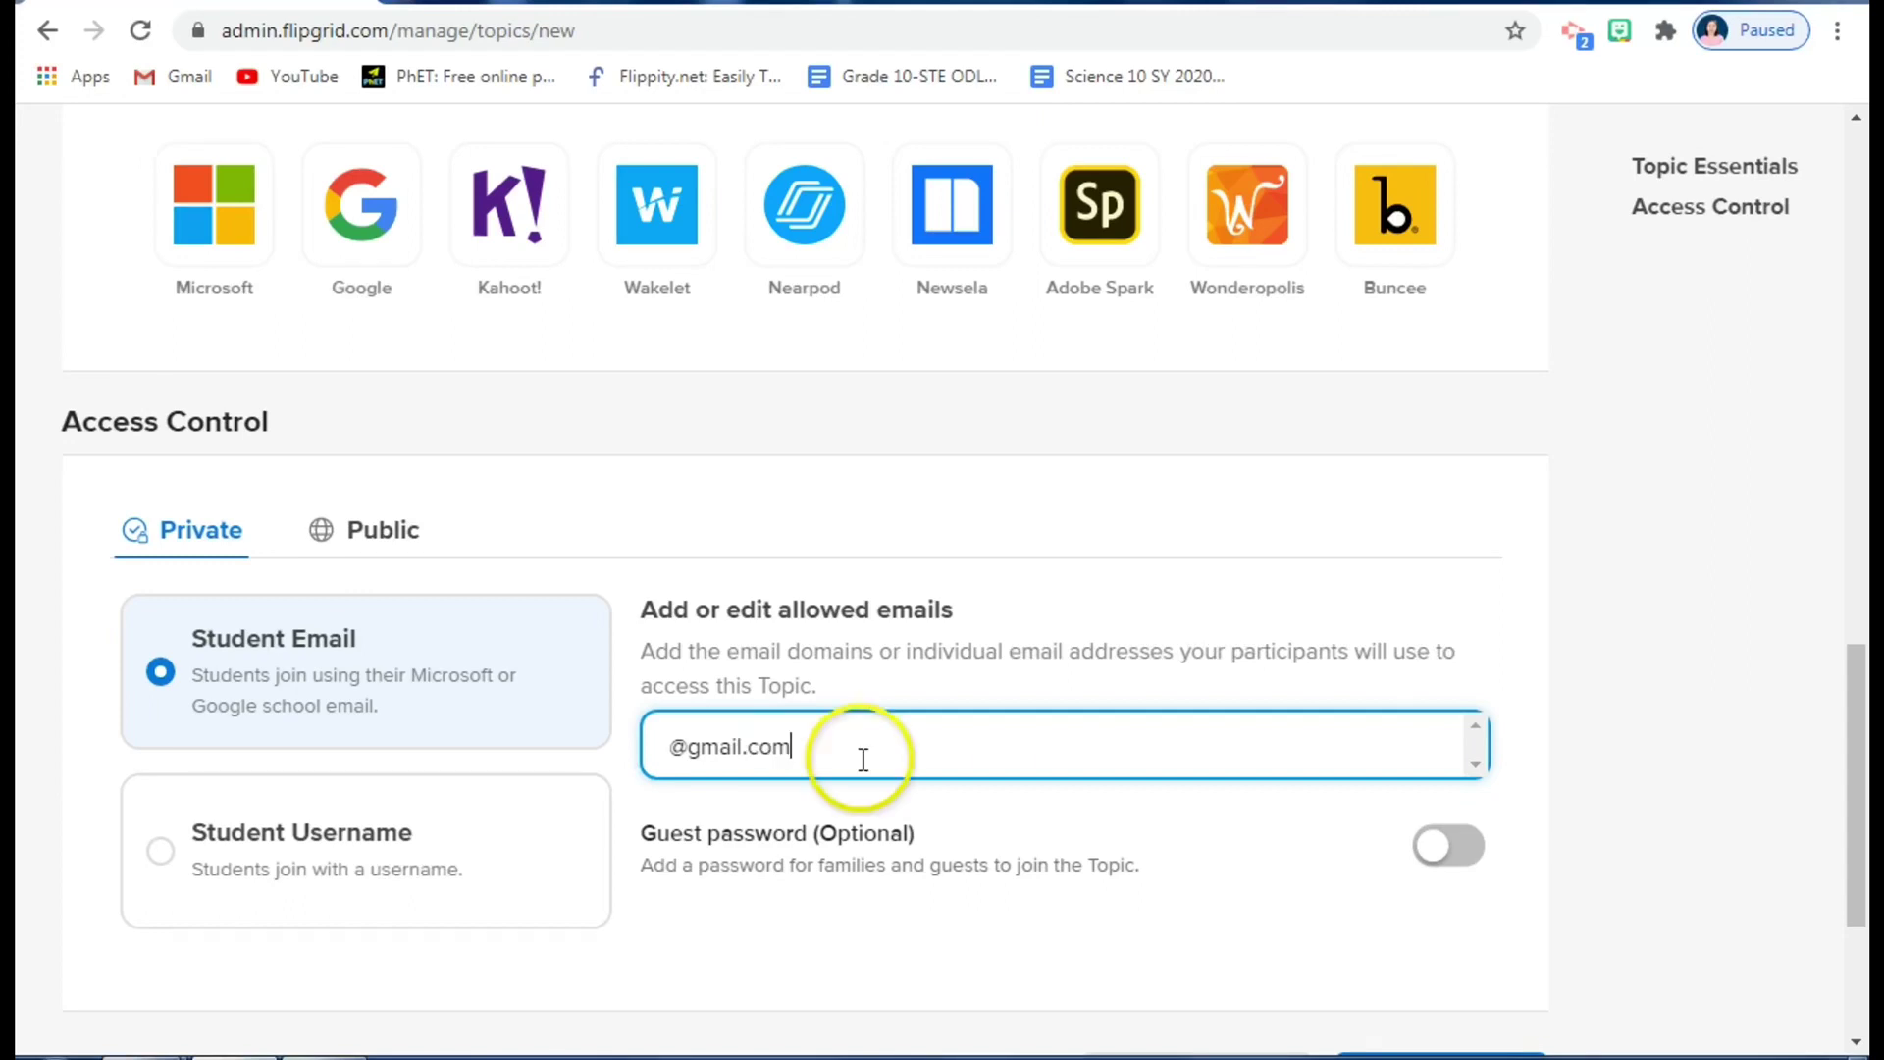
{"action": "scroll", "coordinate": [1305, 821], "scroll_direction": "down", "scroll_amount": 2}
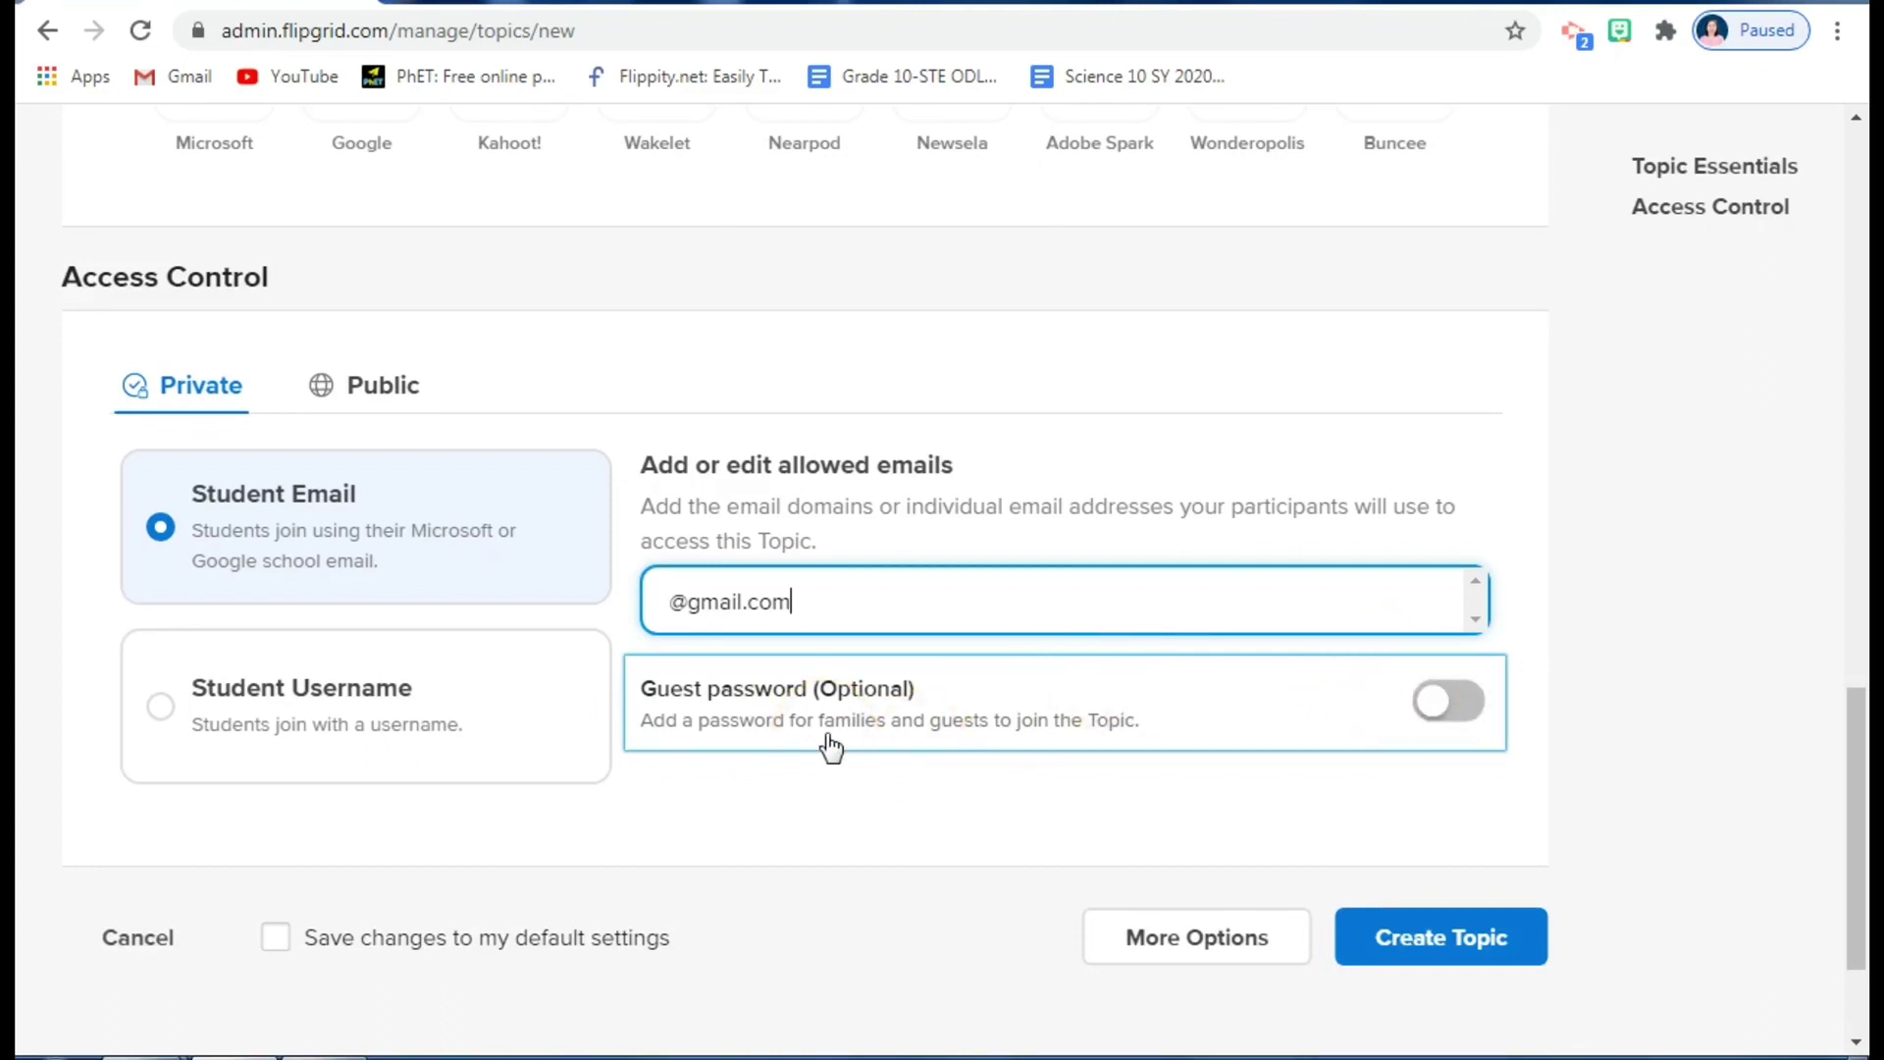
{"action": "scroll", "coordinate": [1279, 779], "scroll_direction": "down", "scroll_amount": 2}
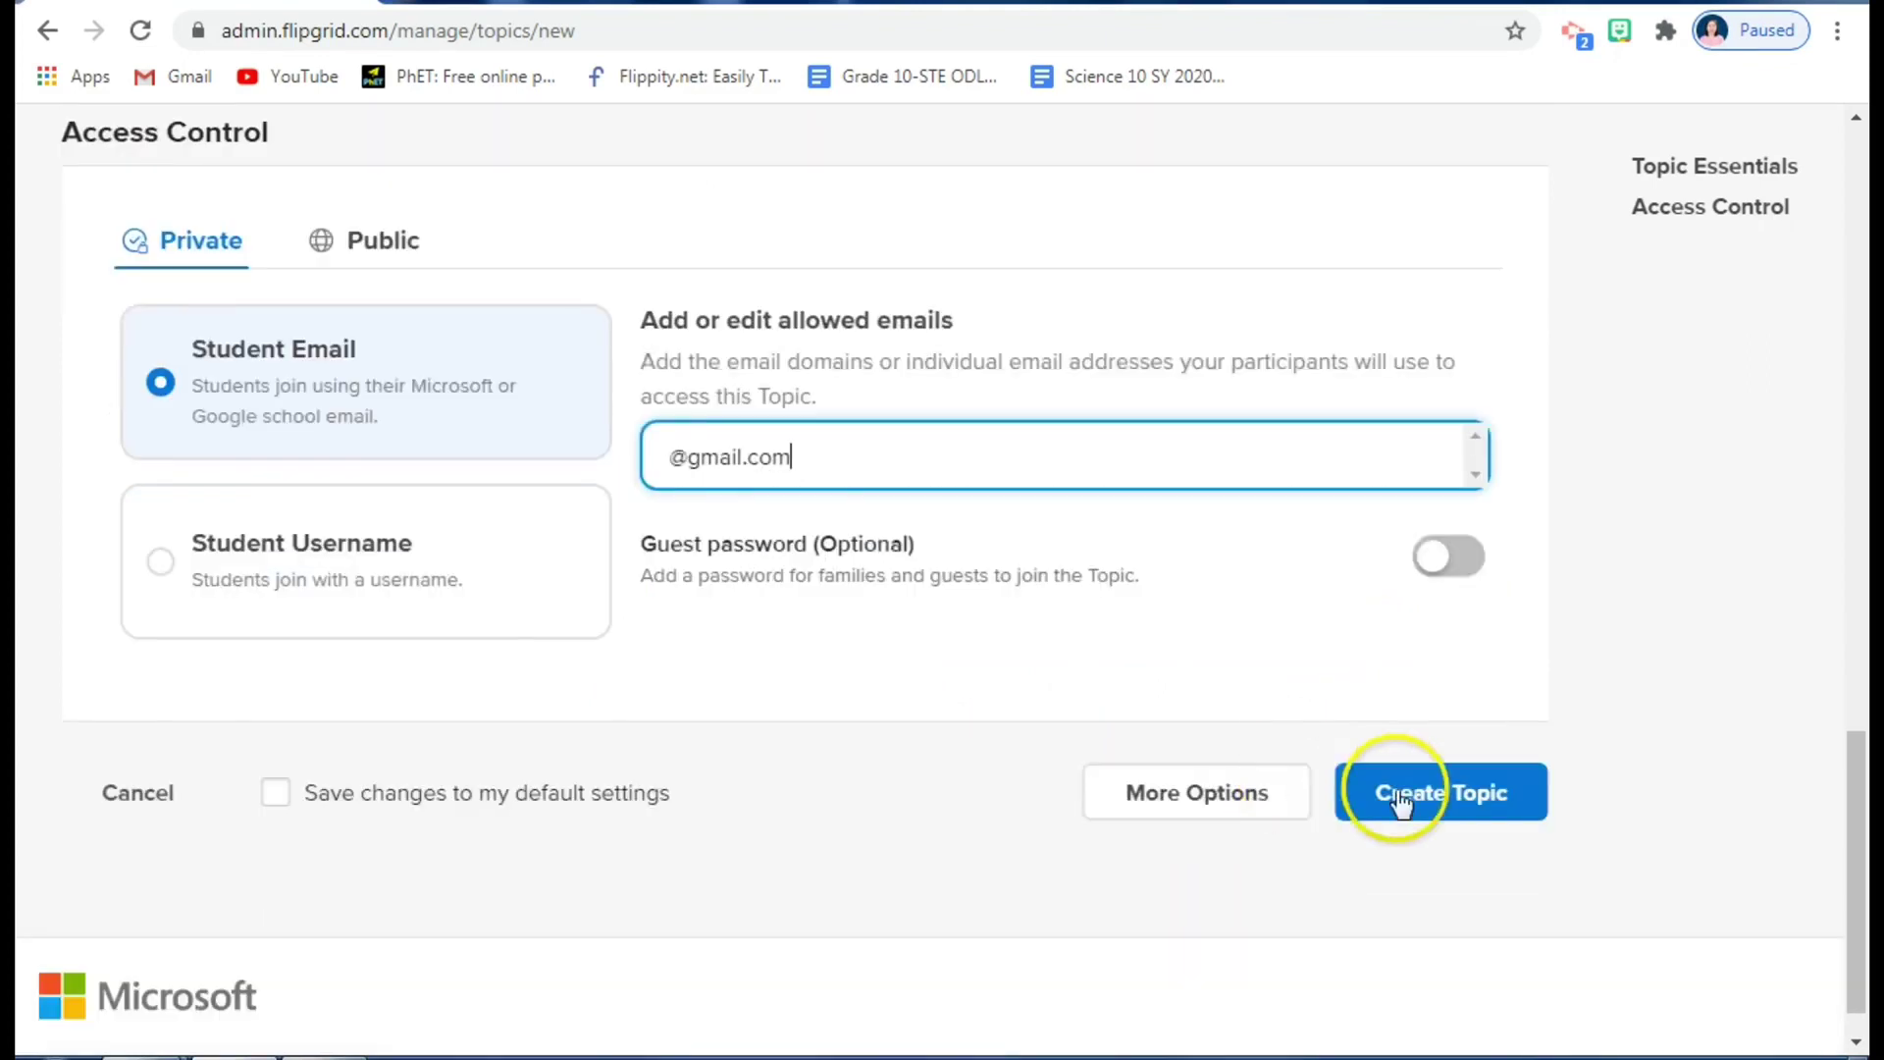
{"action": "left_click", "coordinate": [1439, 802]}
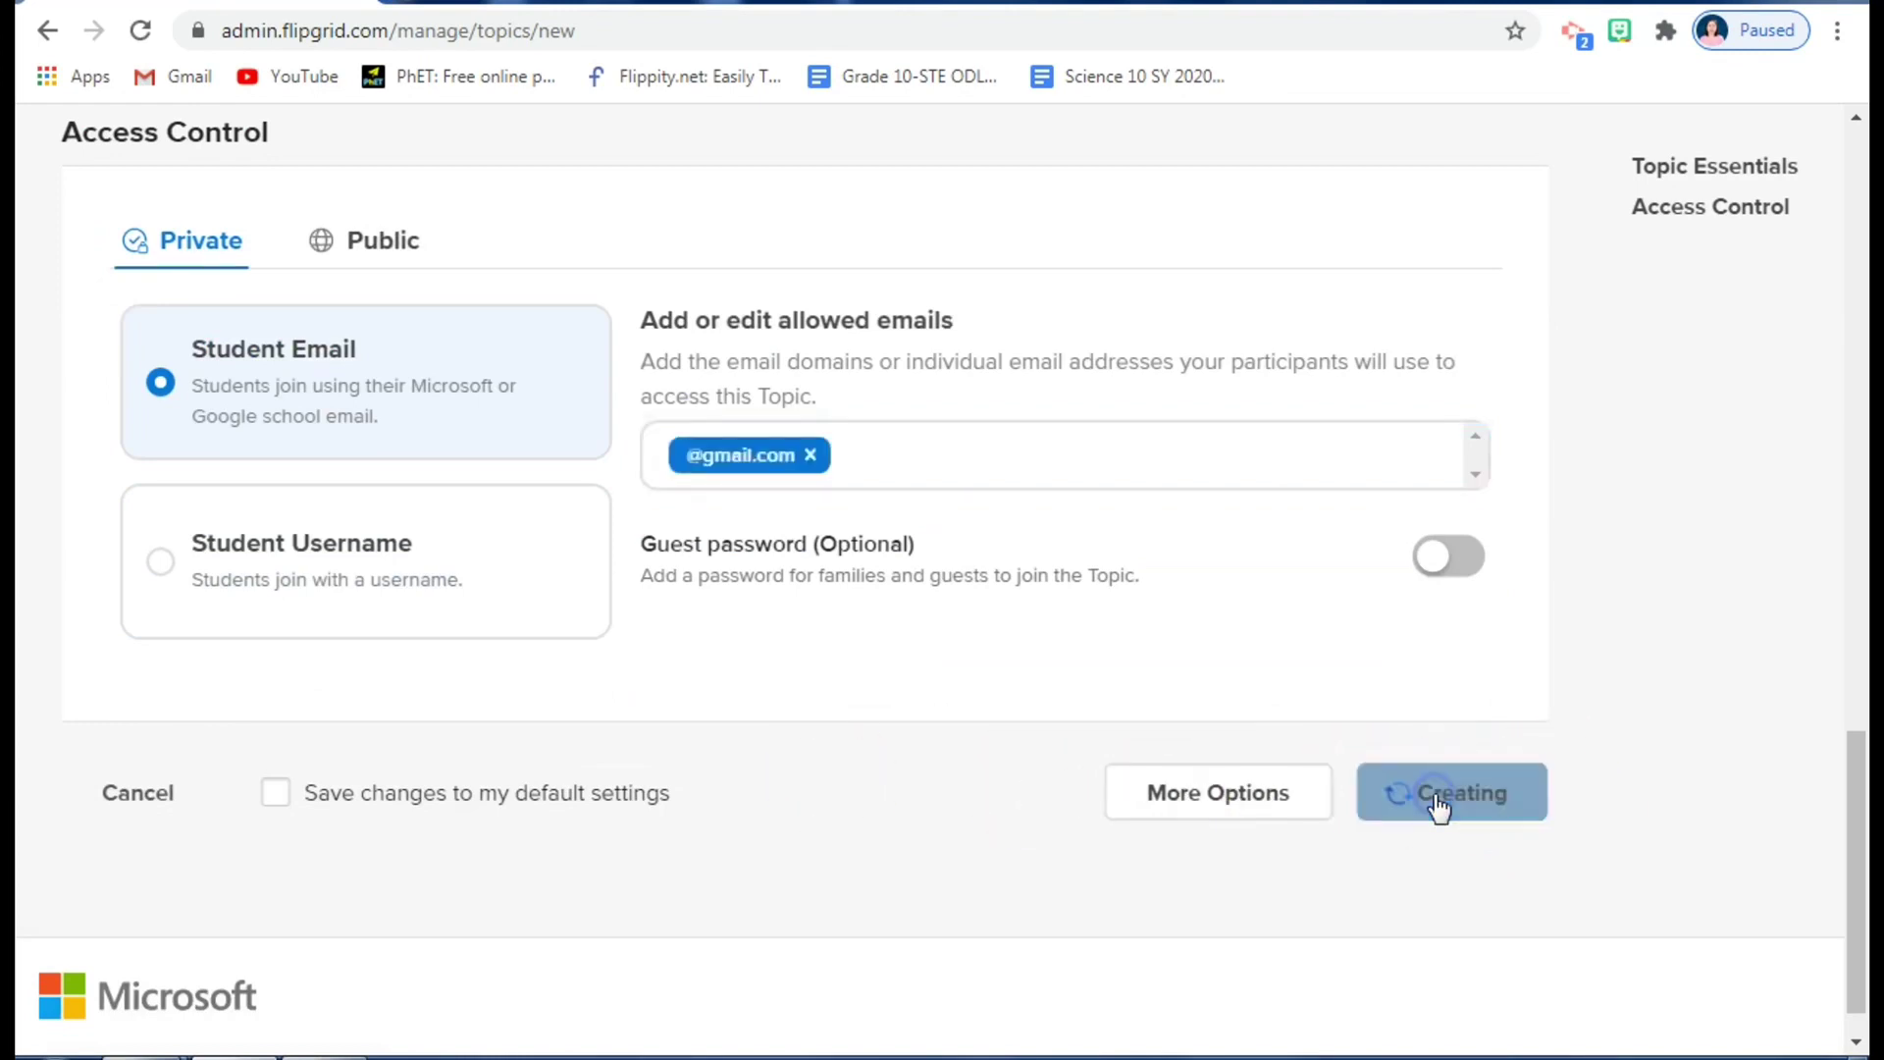
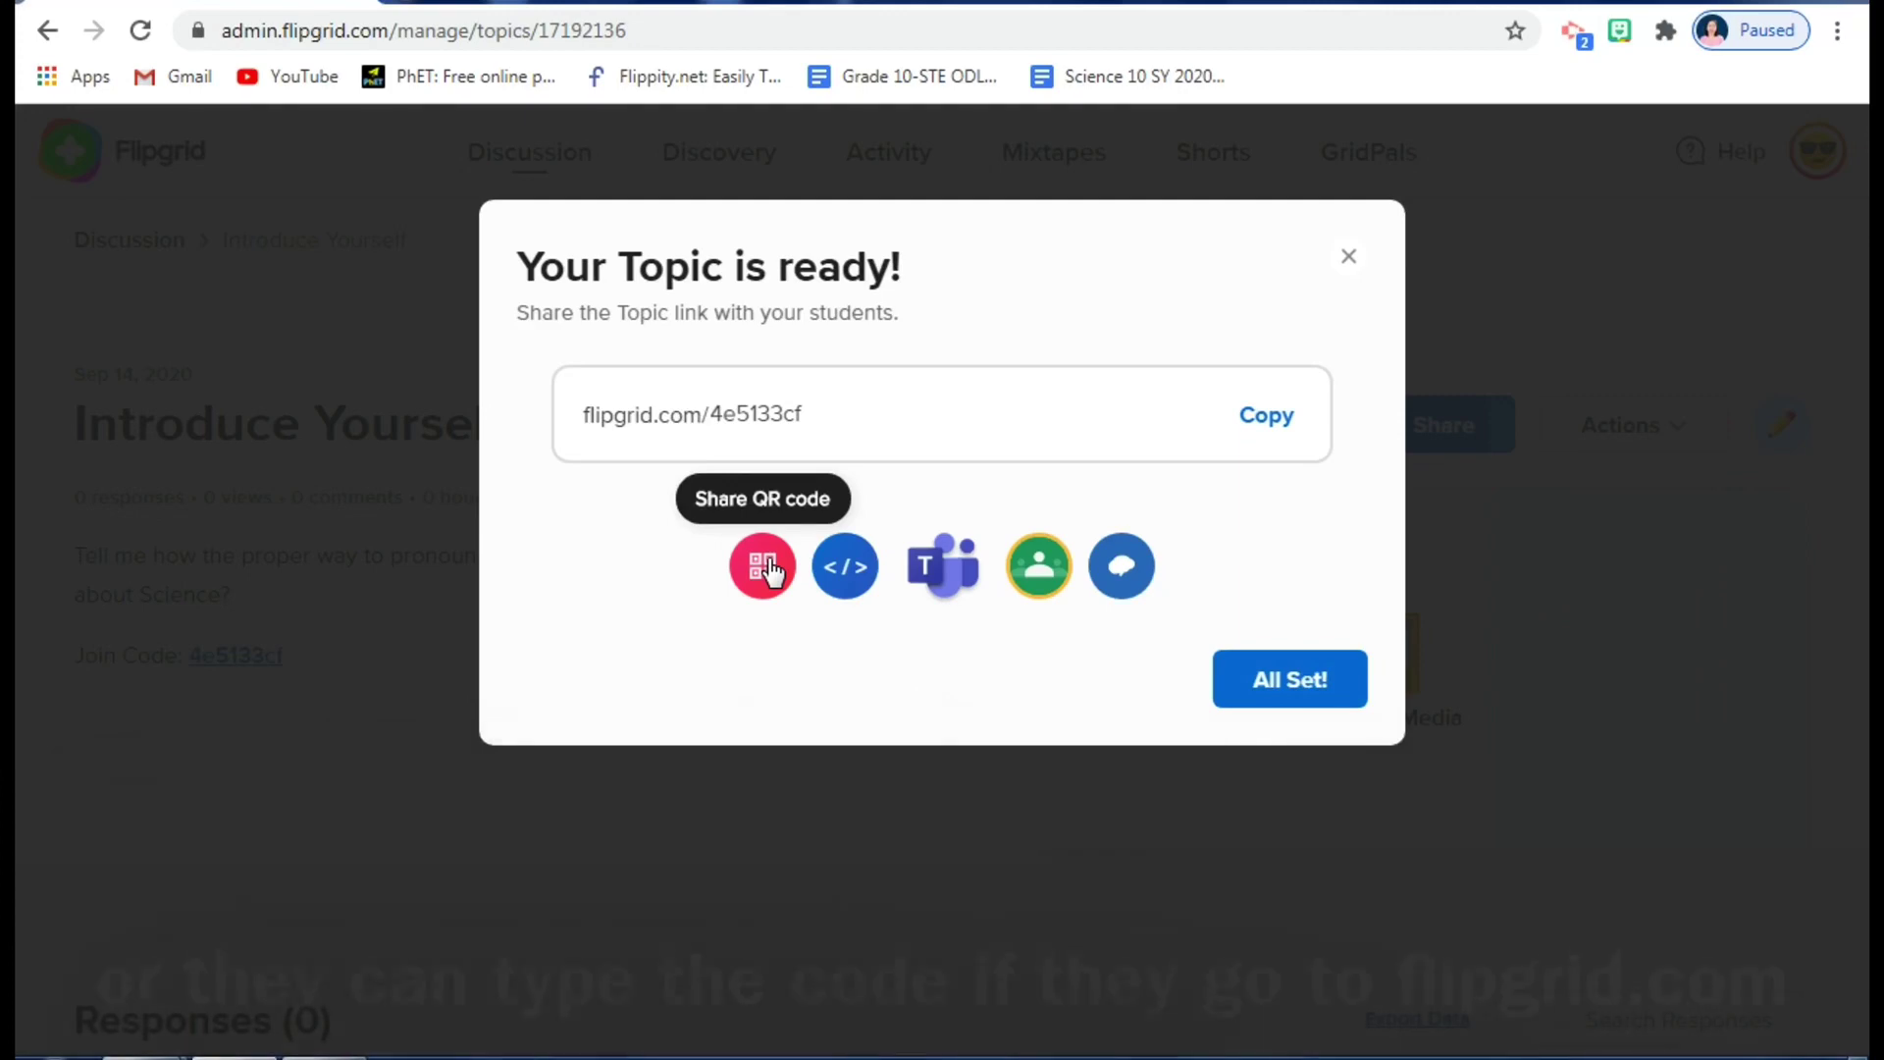
{"action": "left_click", "coordinate": [771, 571]}
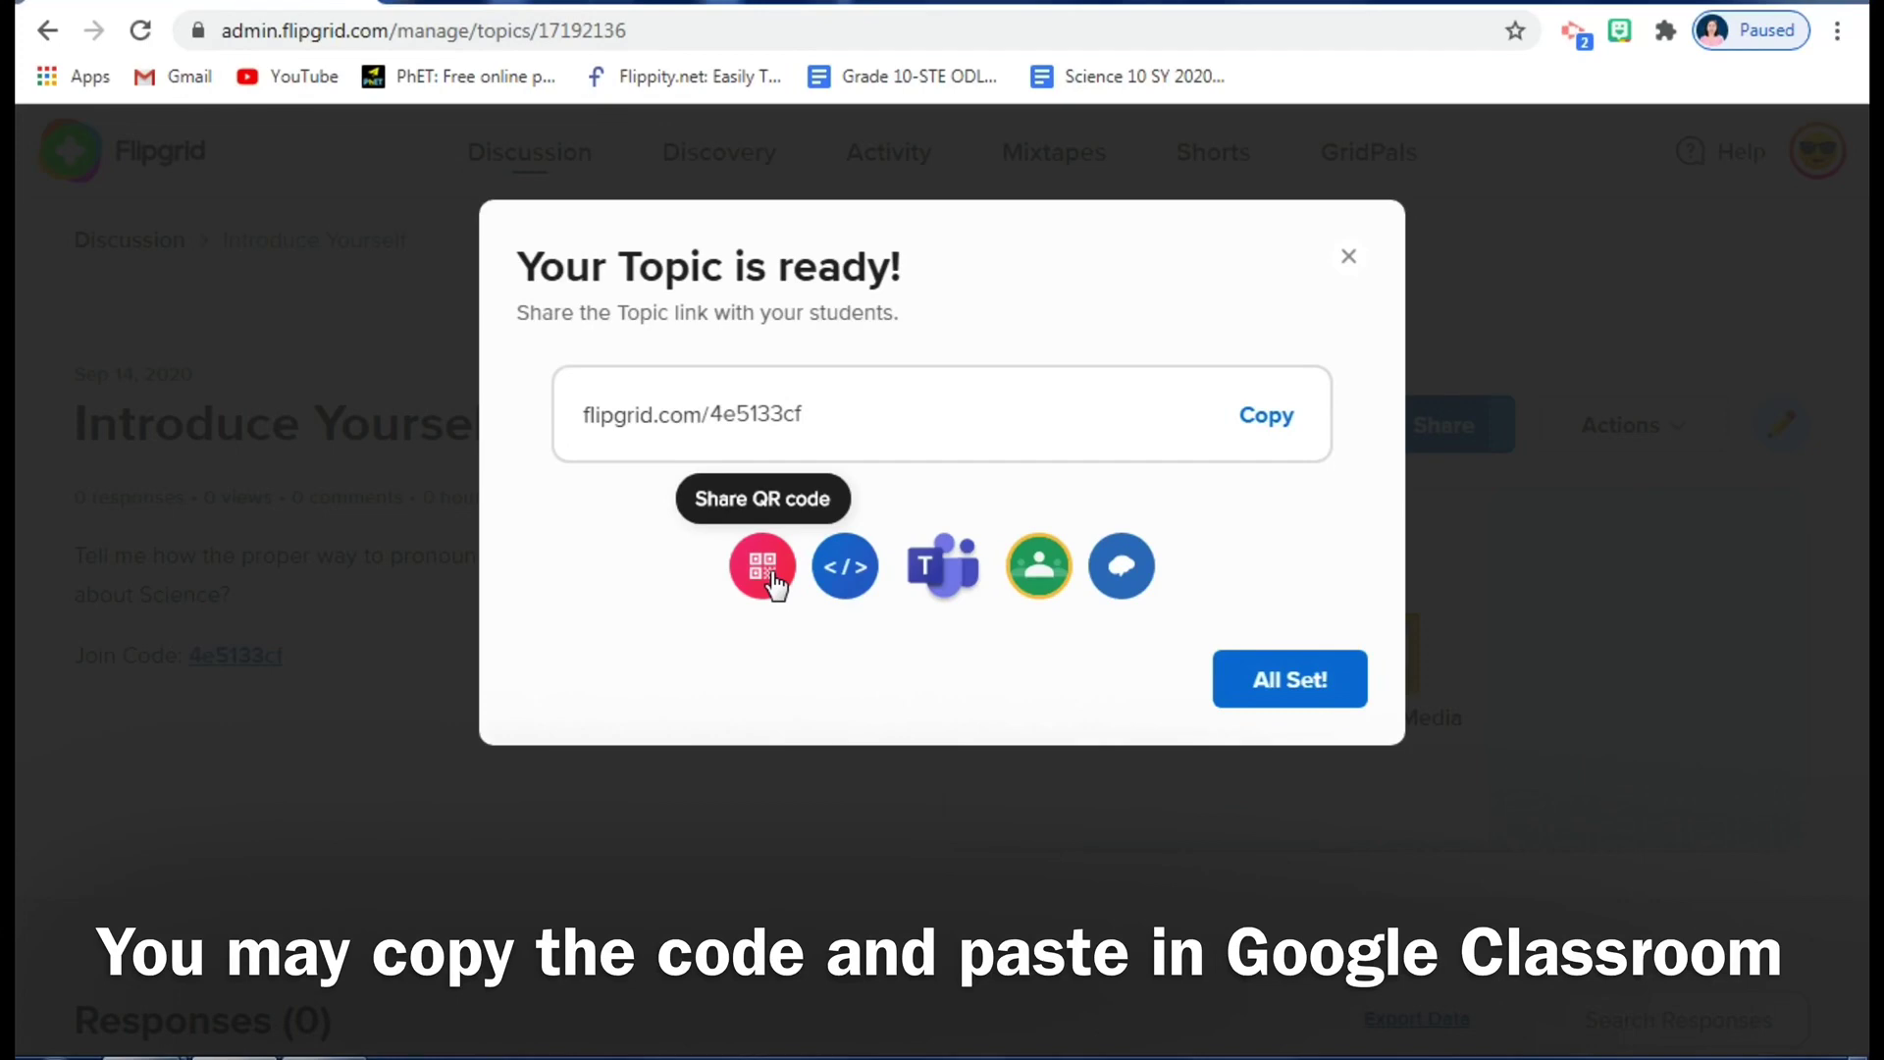
{"action": "left_click_drag", "start_coordinate": [709, 416], "coordinate": [822, 413]}
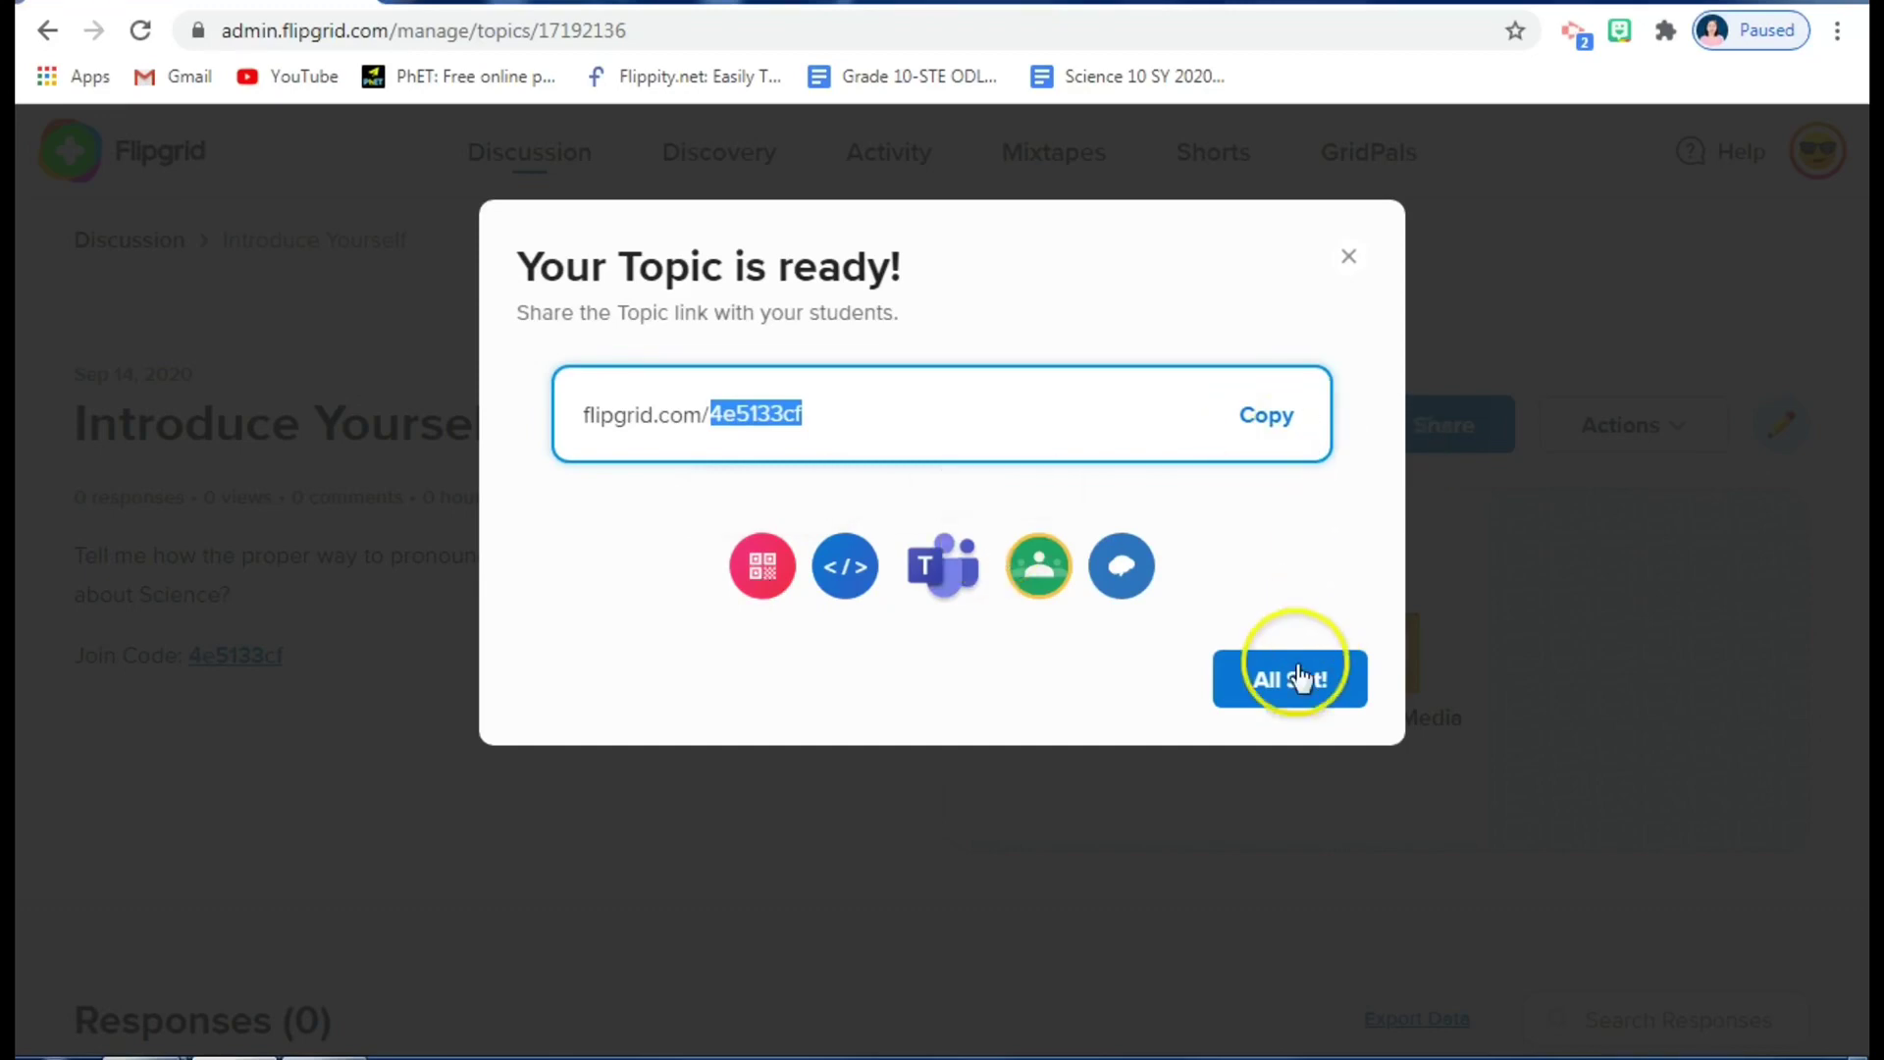
{"action": "left_click", "coordinate": [1289, 422]}
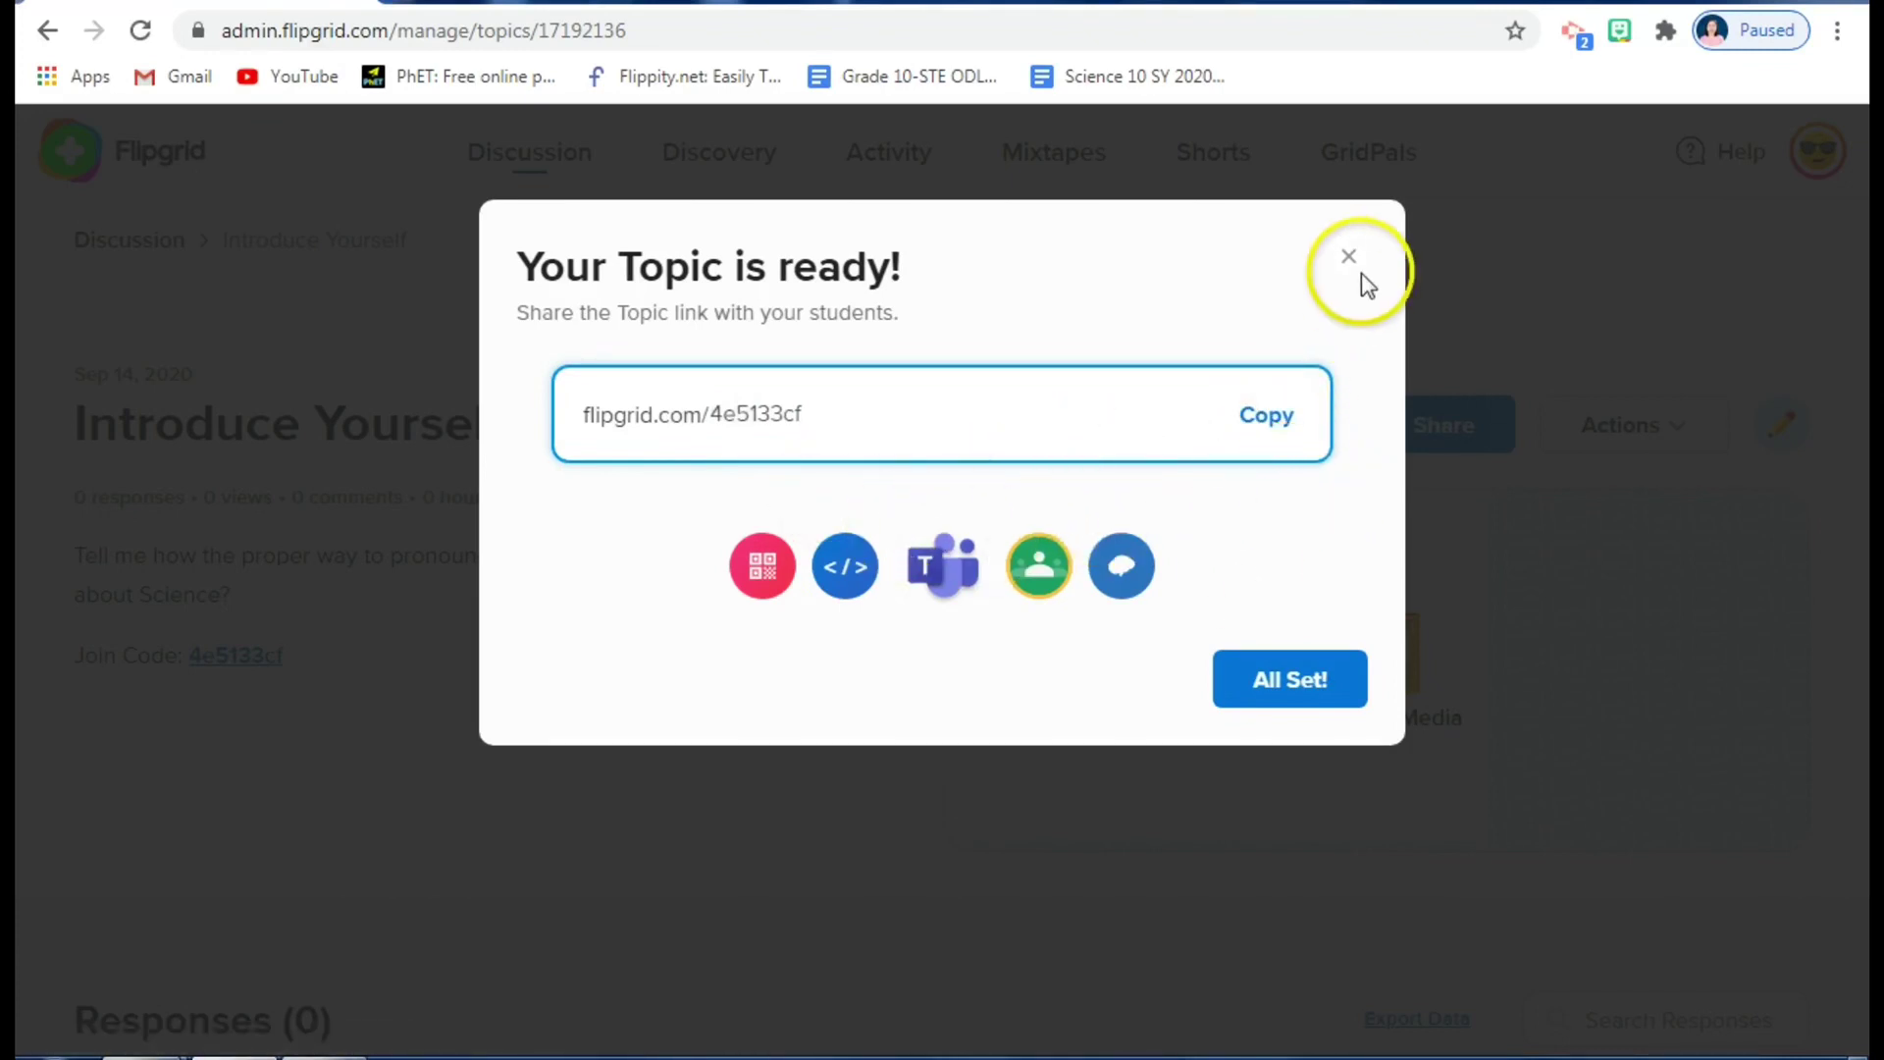
{"action": "left_click", "coordinate": [1293, 701]}
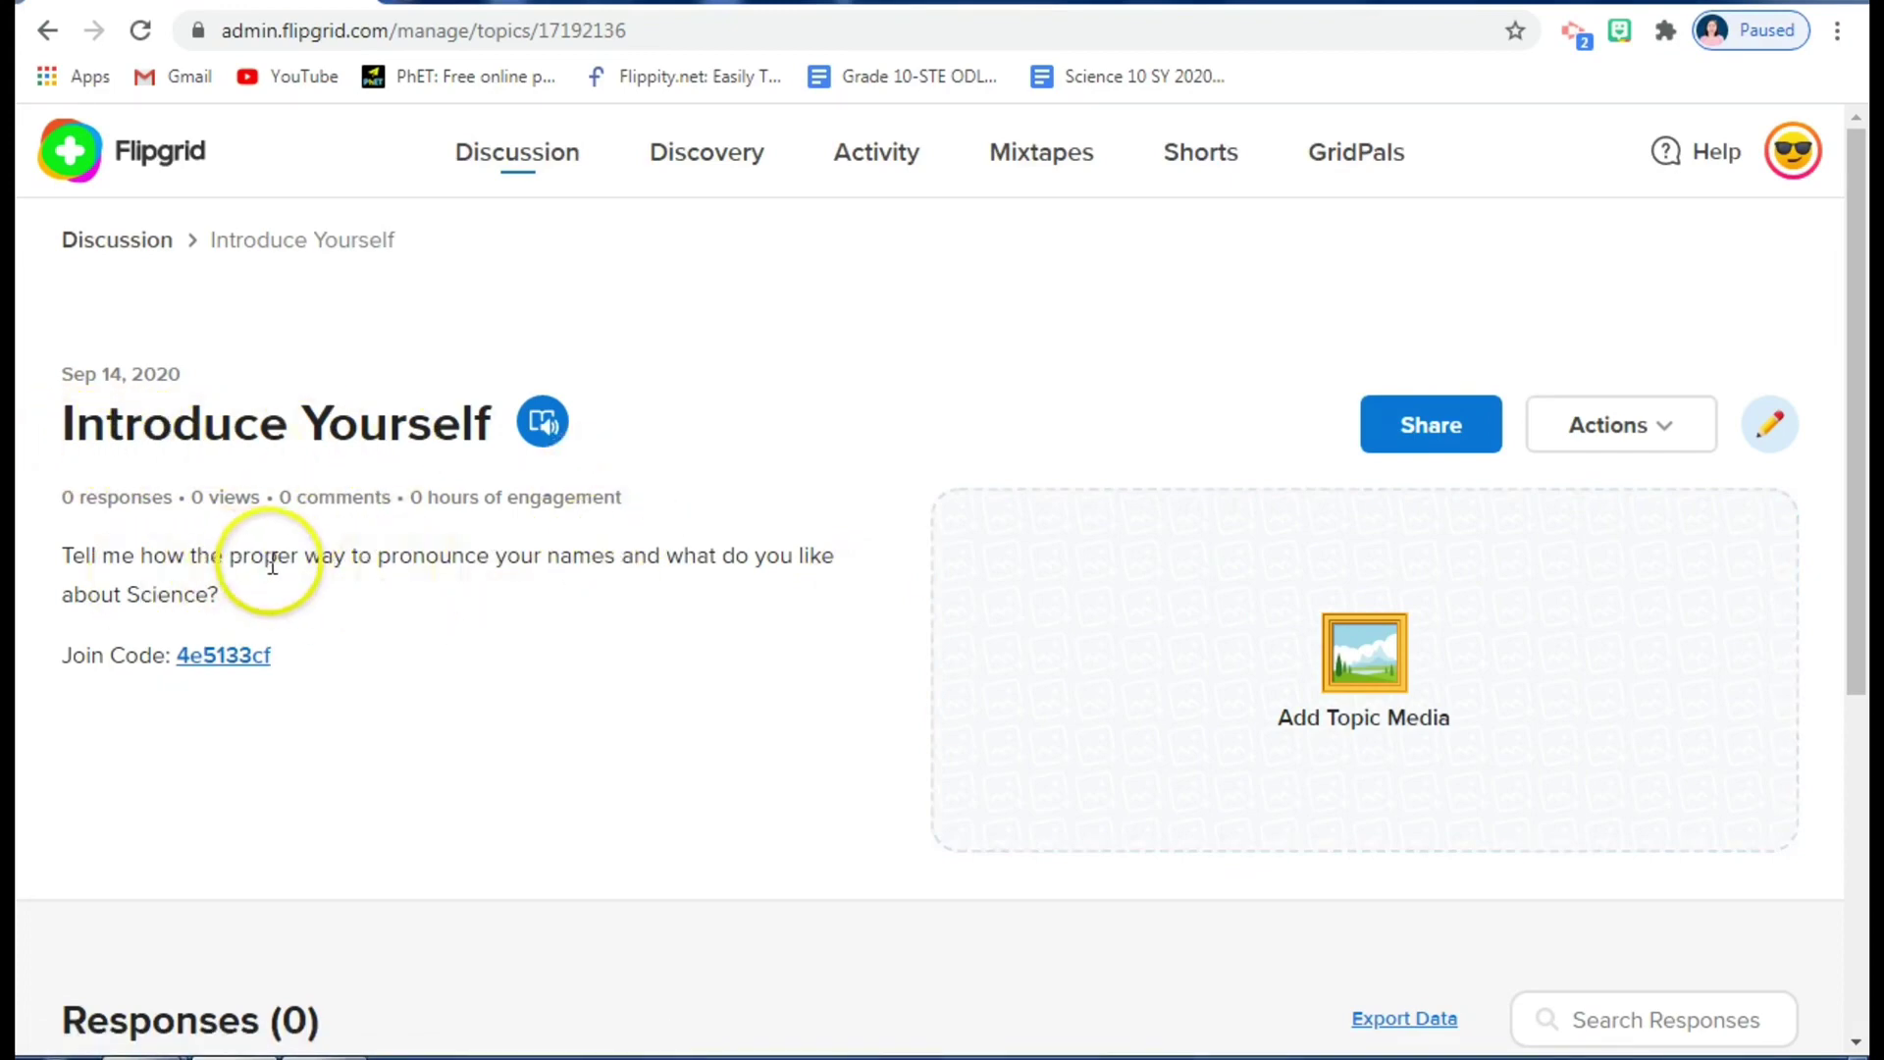
- Change the prompt to ask 'the proper way on how to pronounce your name' and update the topic
{"action": "left_click", "coordinate": [1771, 428]}
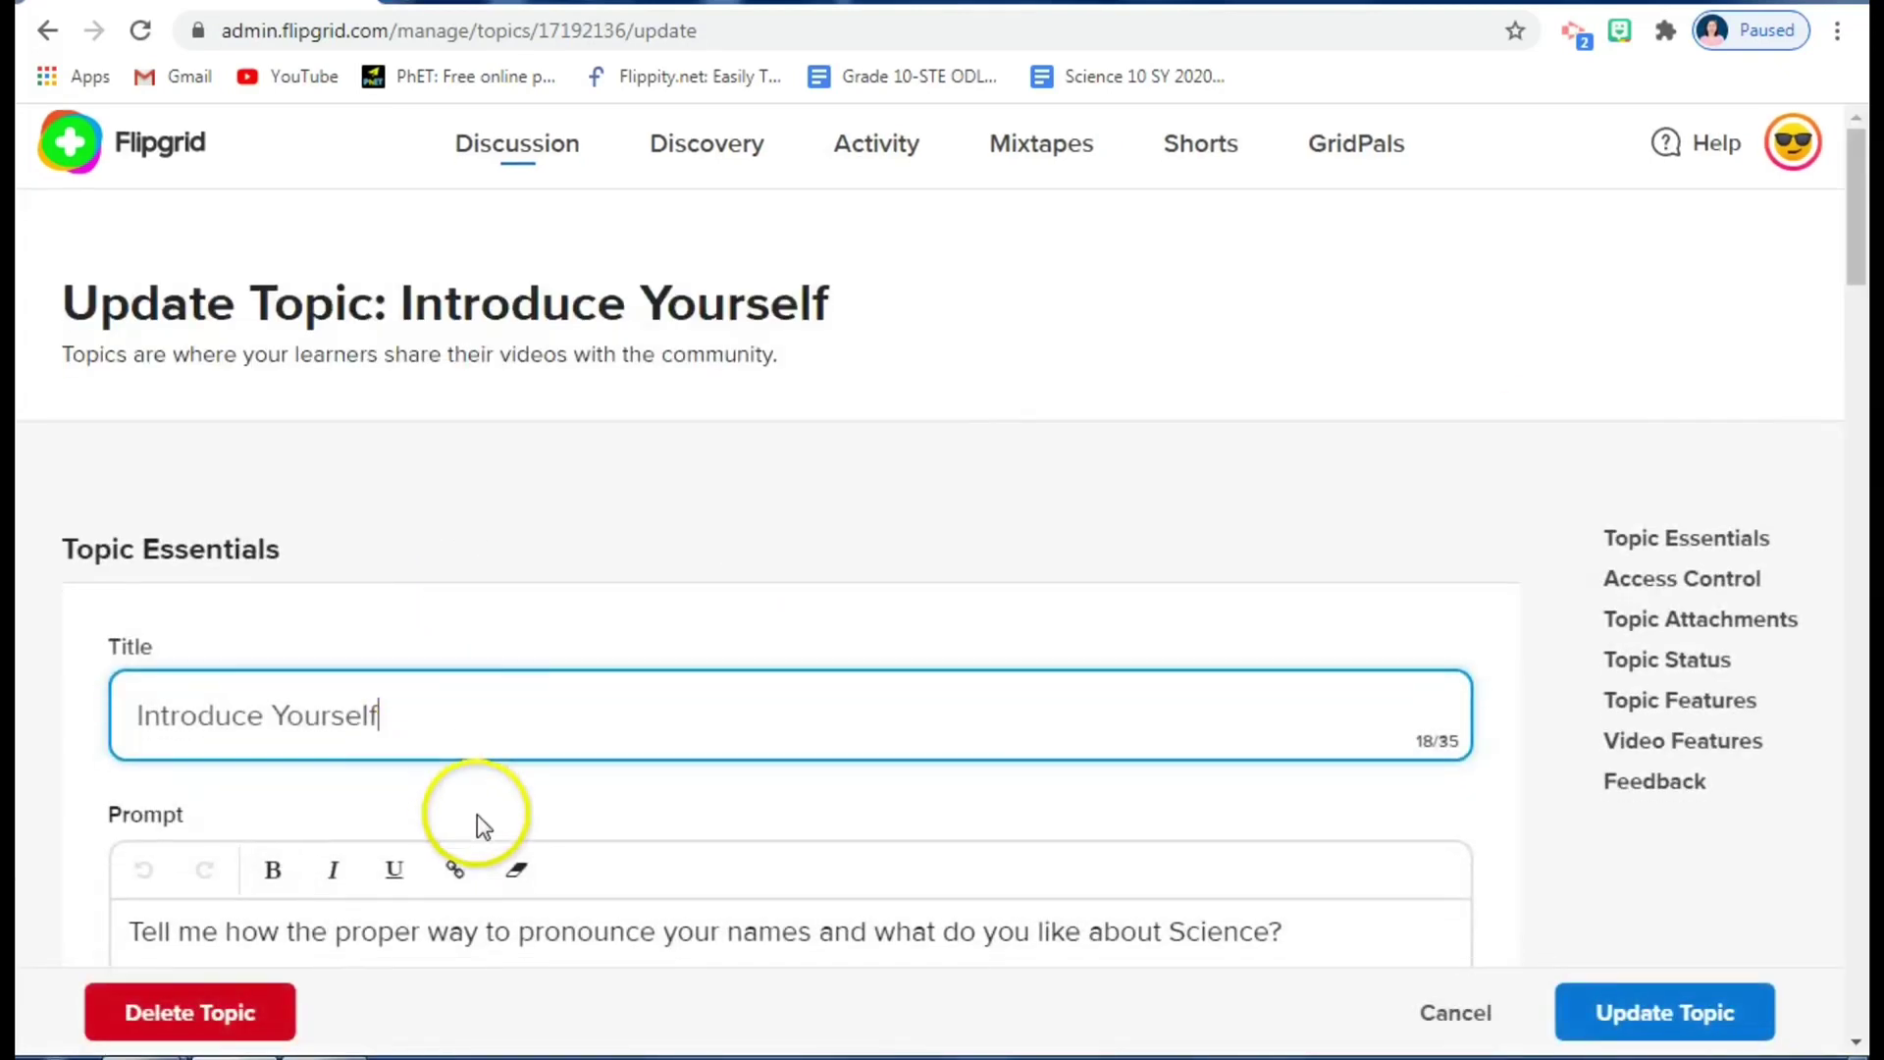
{"action": "scroll", "coordinate": [475, 821], "scroll_direction": "down", "scroll_amount": 3}
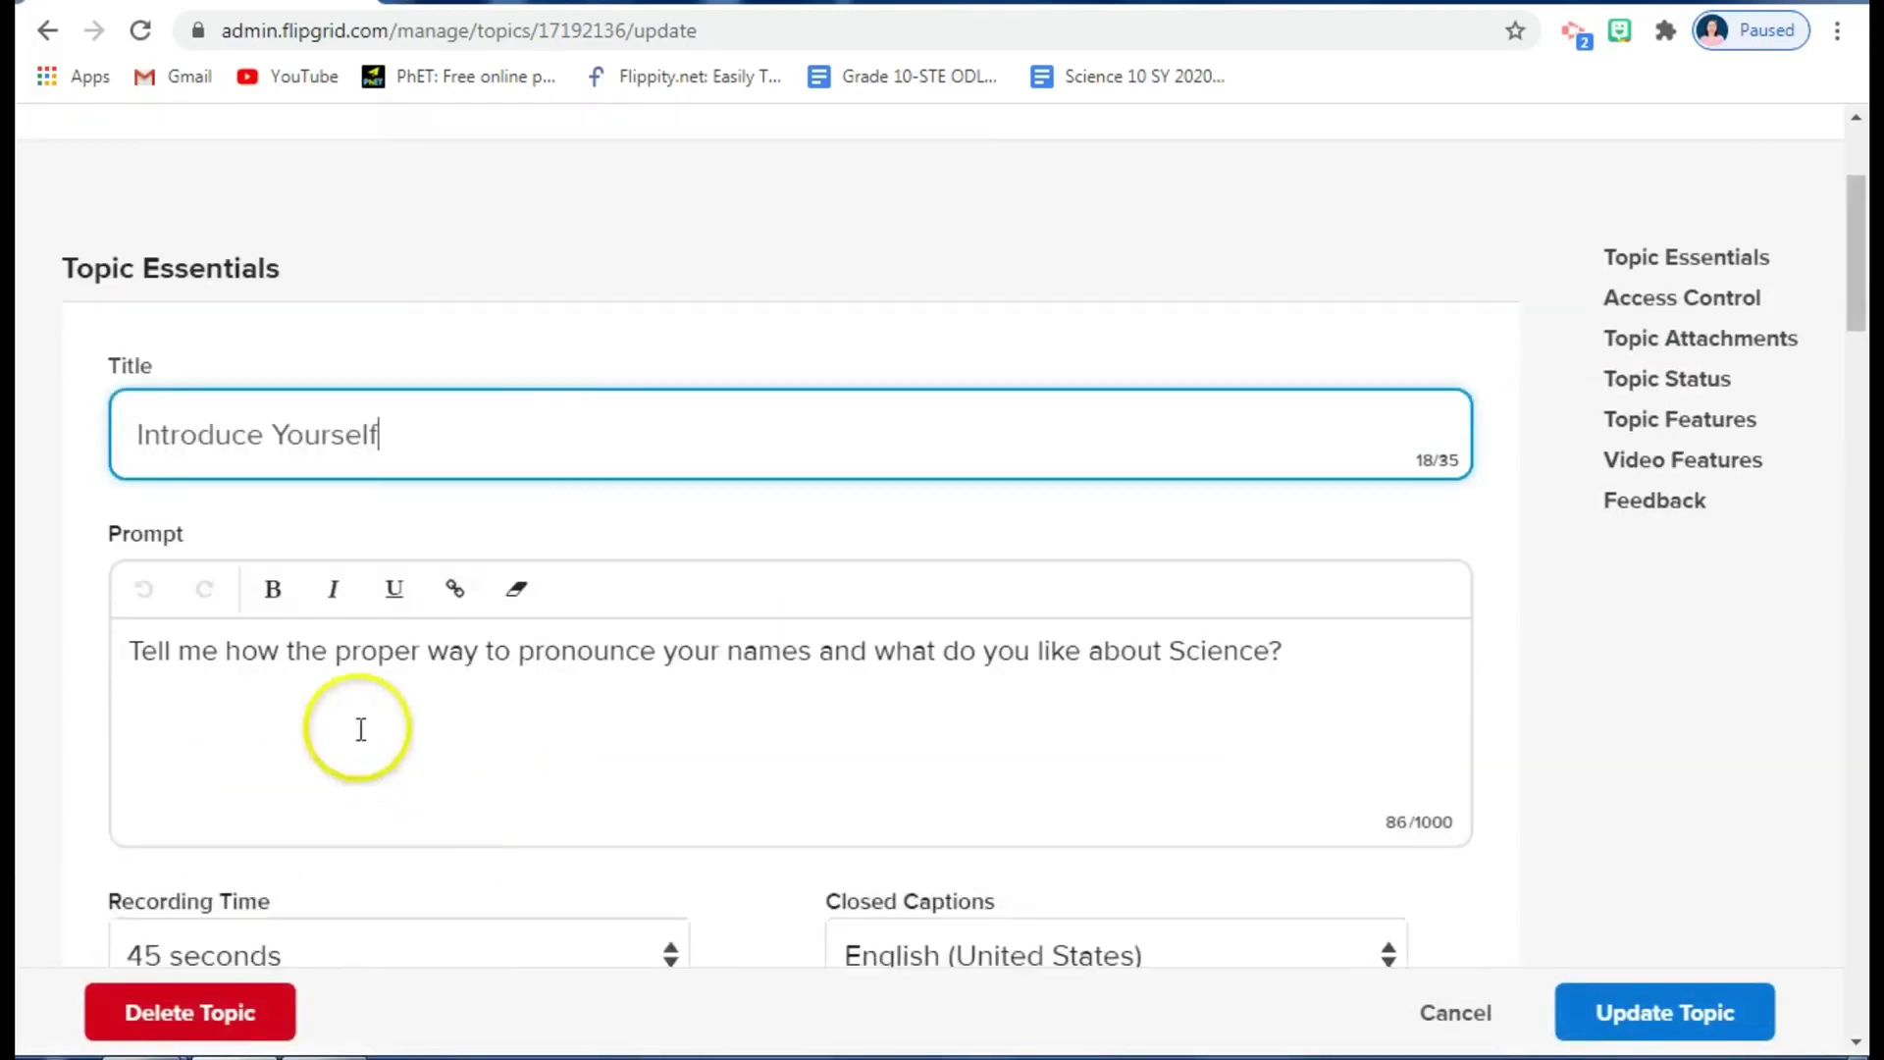
{"action": "left_click", "coordinate": [326, 655]}
{"action": "left_click", "coordinate": [284, 652]}
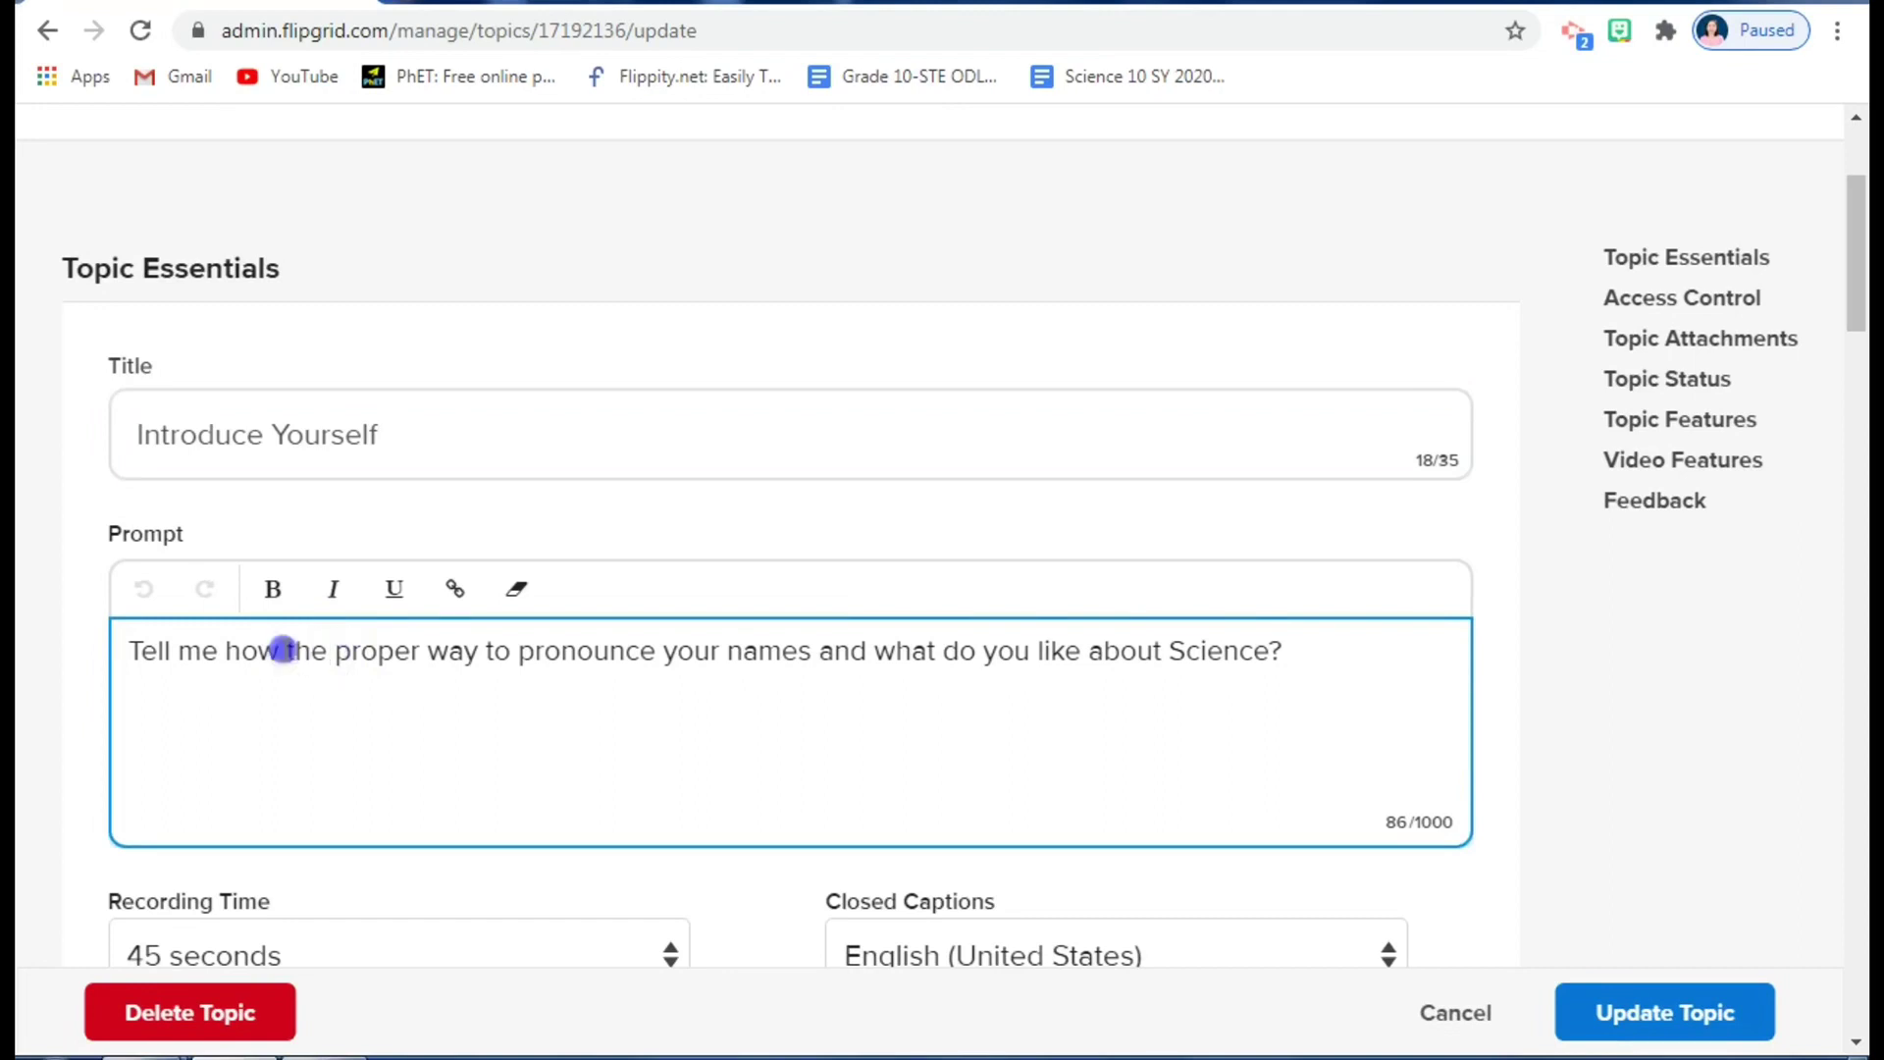
{"action": "key", "text": "BackSpace"}
{"action": "key", "text": "BackSpace"}
{"action": "key", "text": "BackSpace"}
{"action": "key", "text": "BackSpace"}
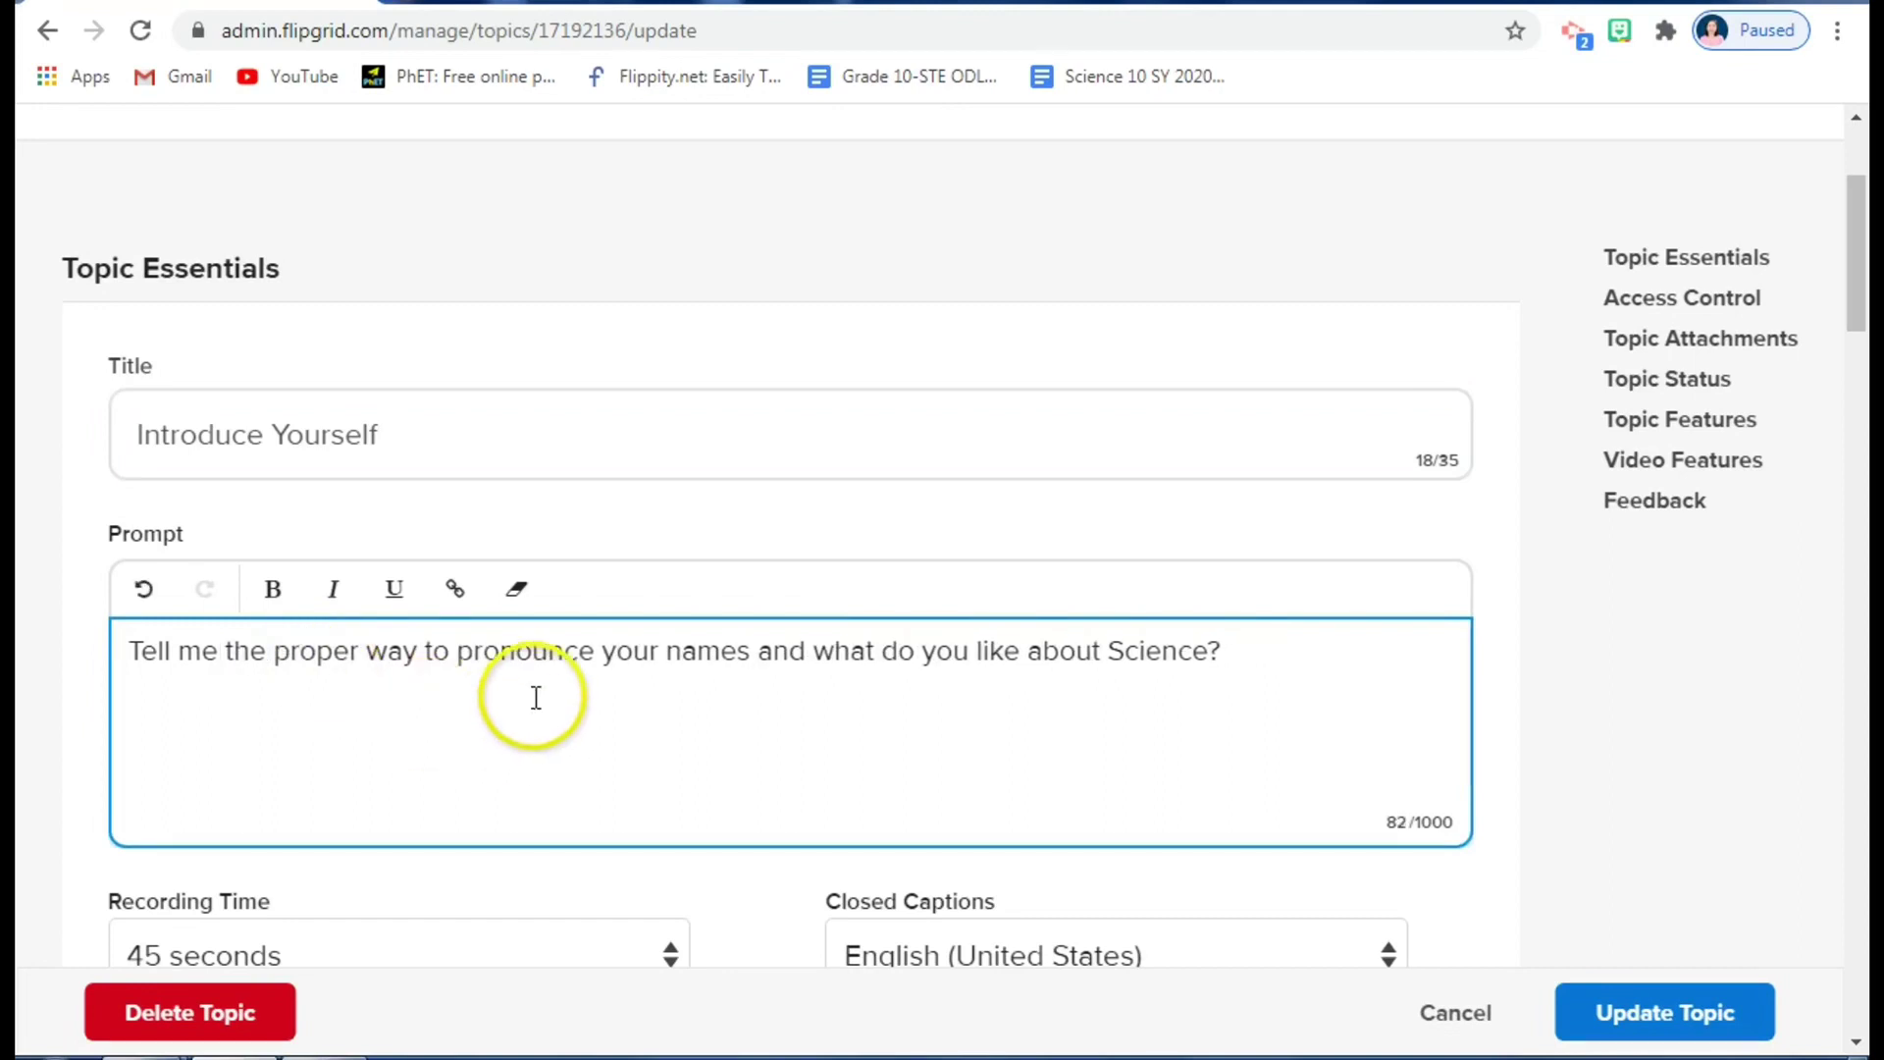
{"action": "left_click", "coordinate": [426, 655]}
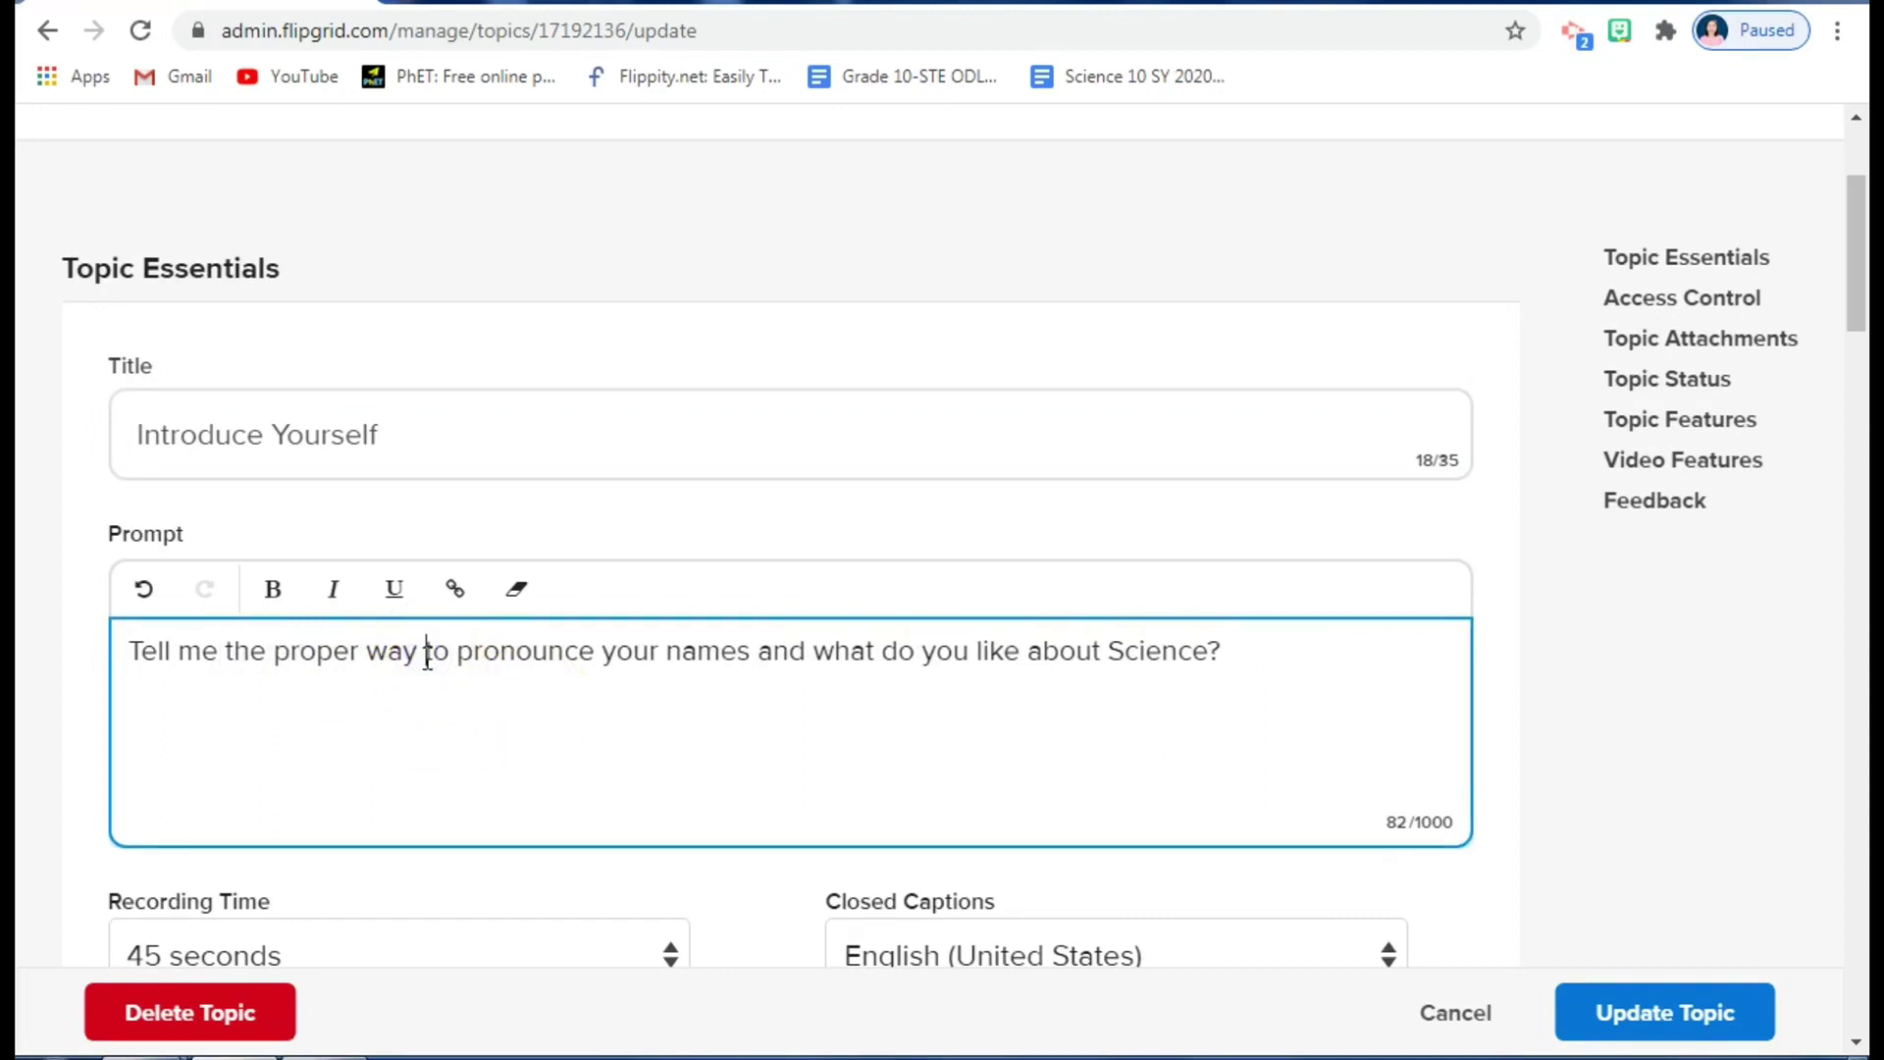
{"action": "type", "text": "on how"}
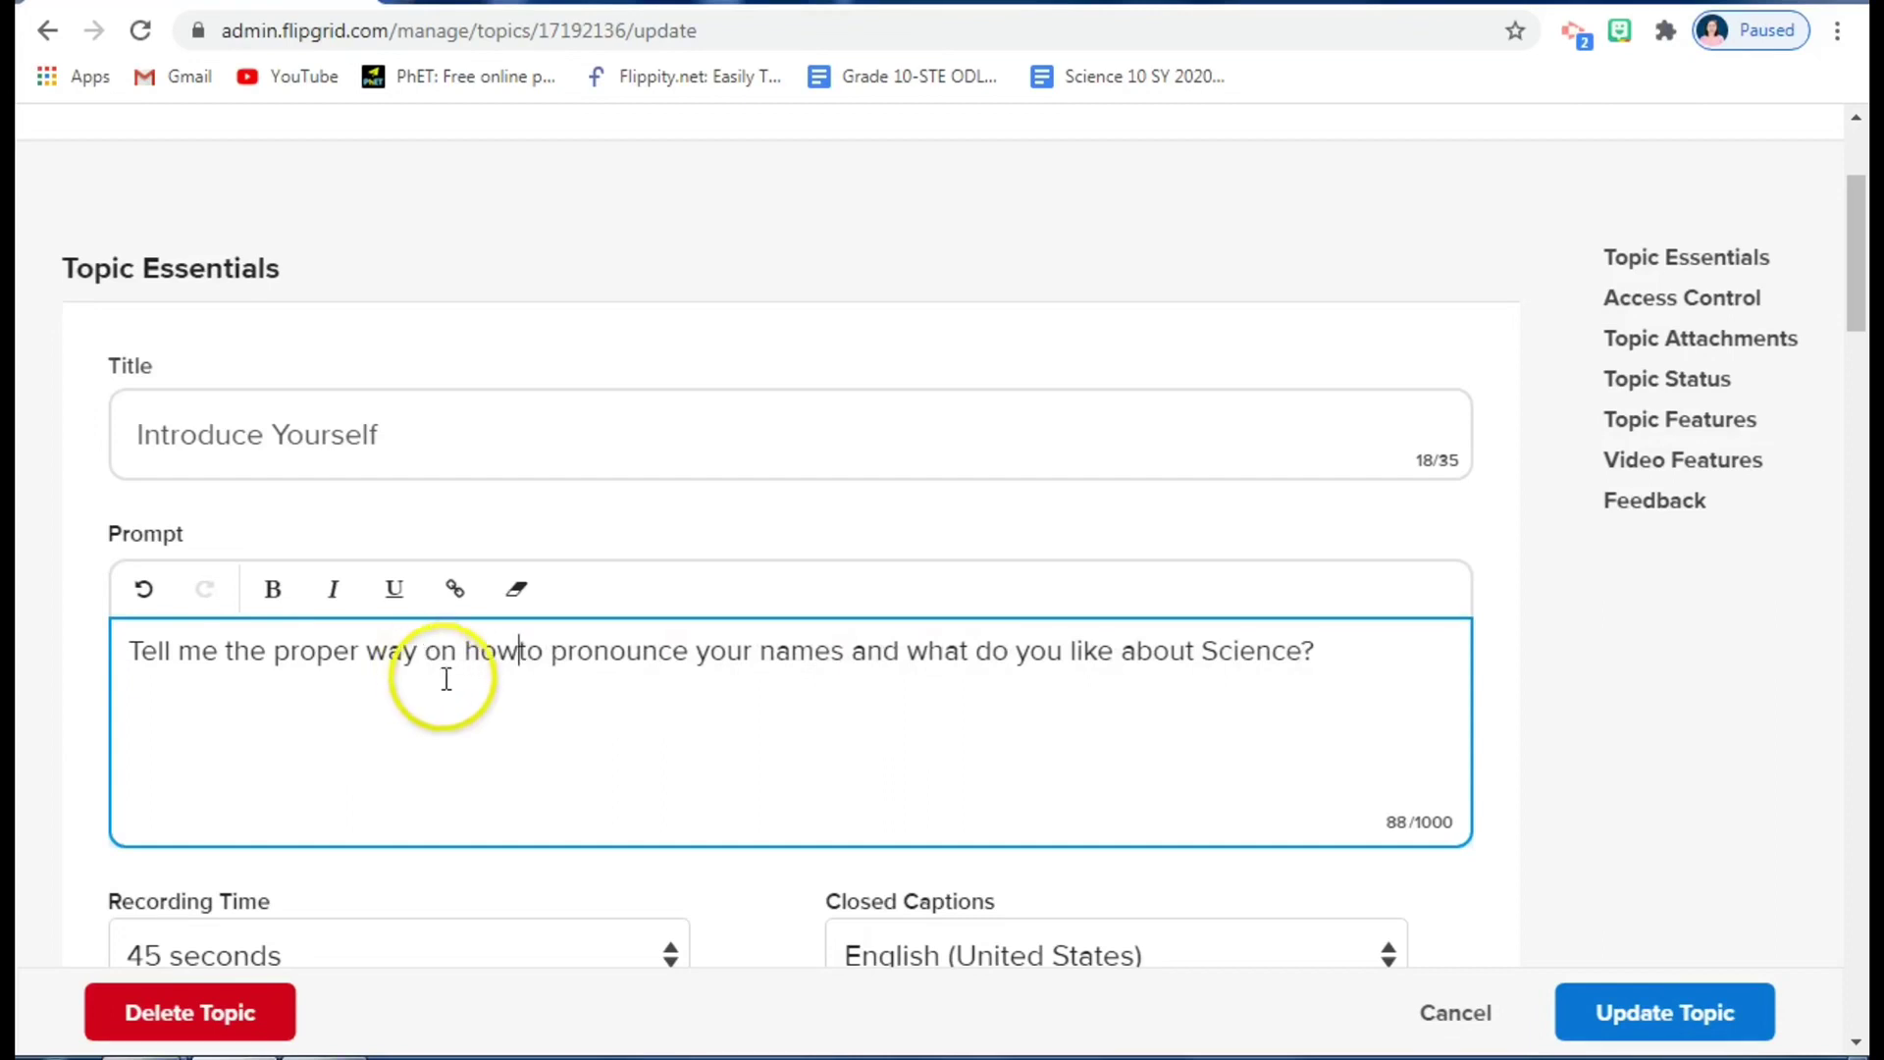
{"action": "left_click", "coordinate": [852, 650]}
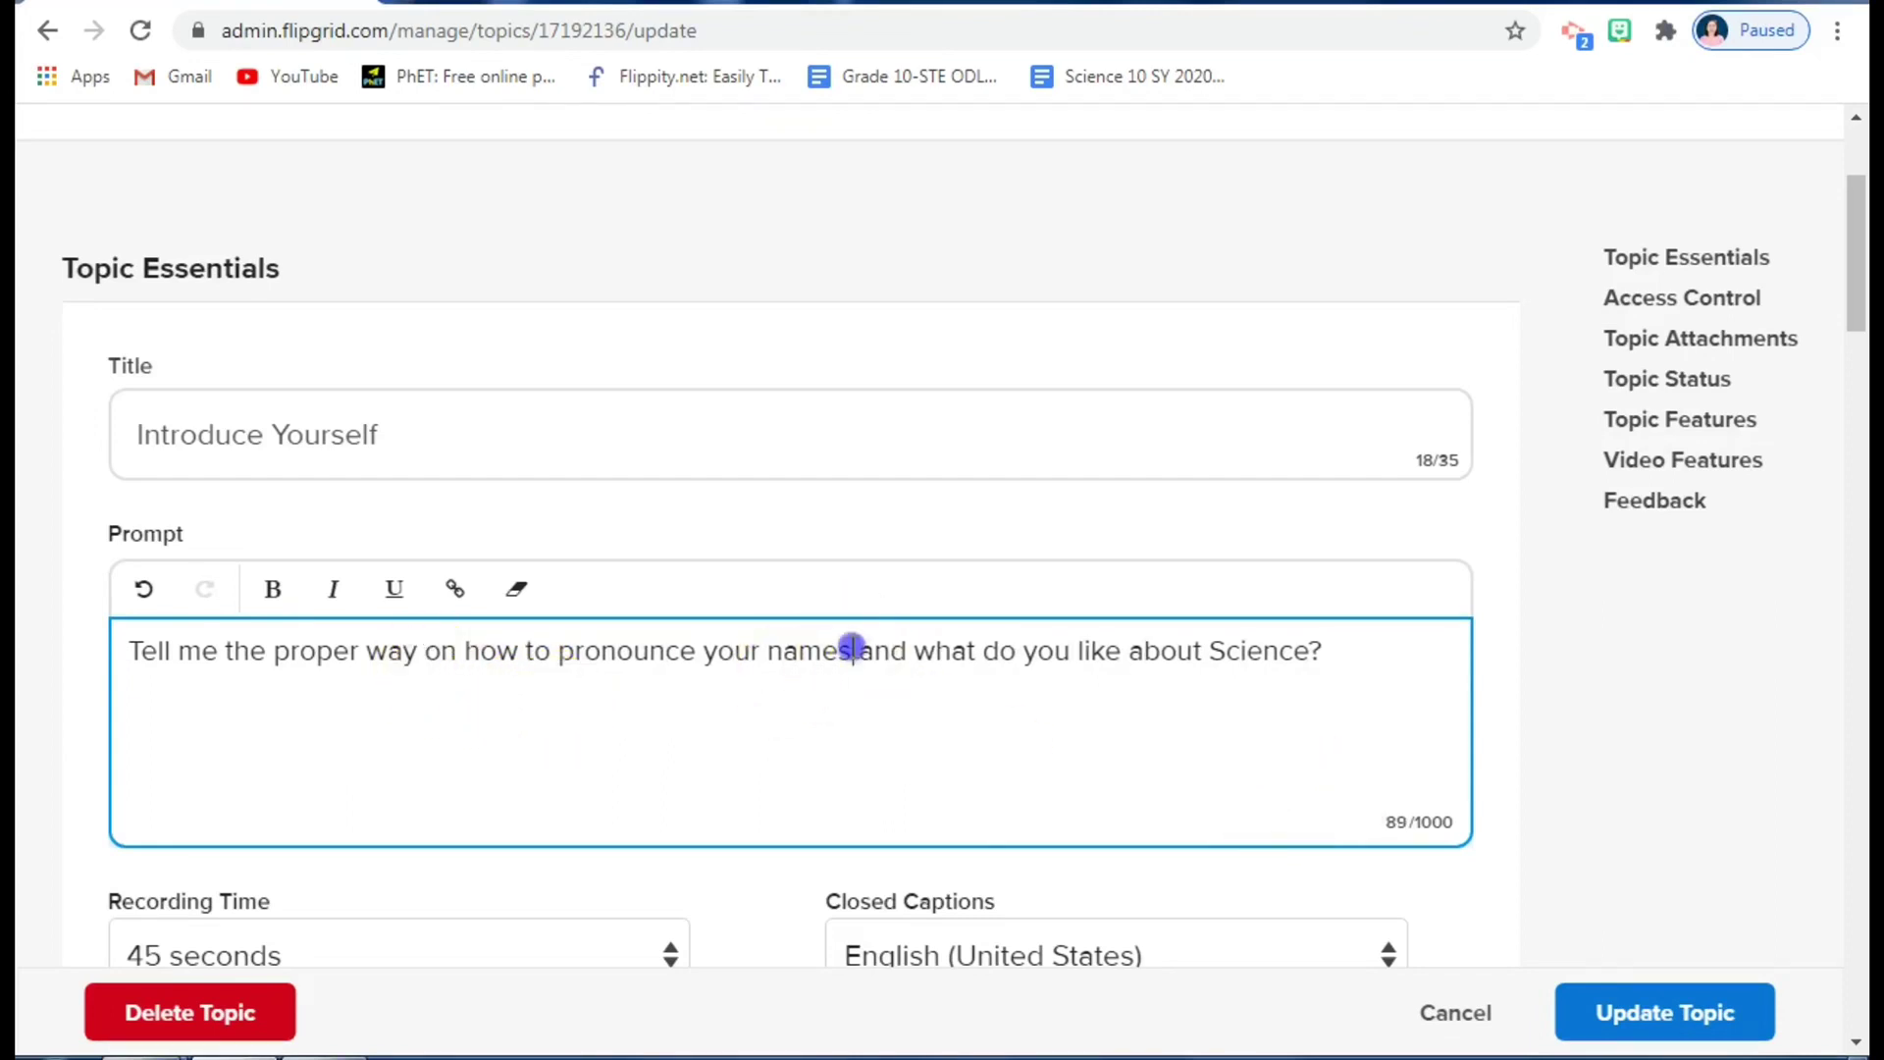
{"action": "key", "text": "BackSpace"}
{"action": "left_click", "coordinate": [1628, 1003]}
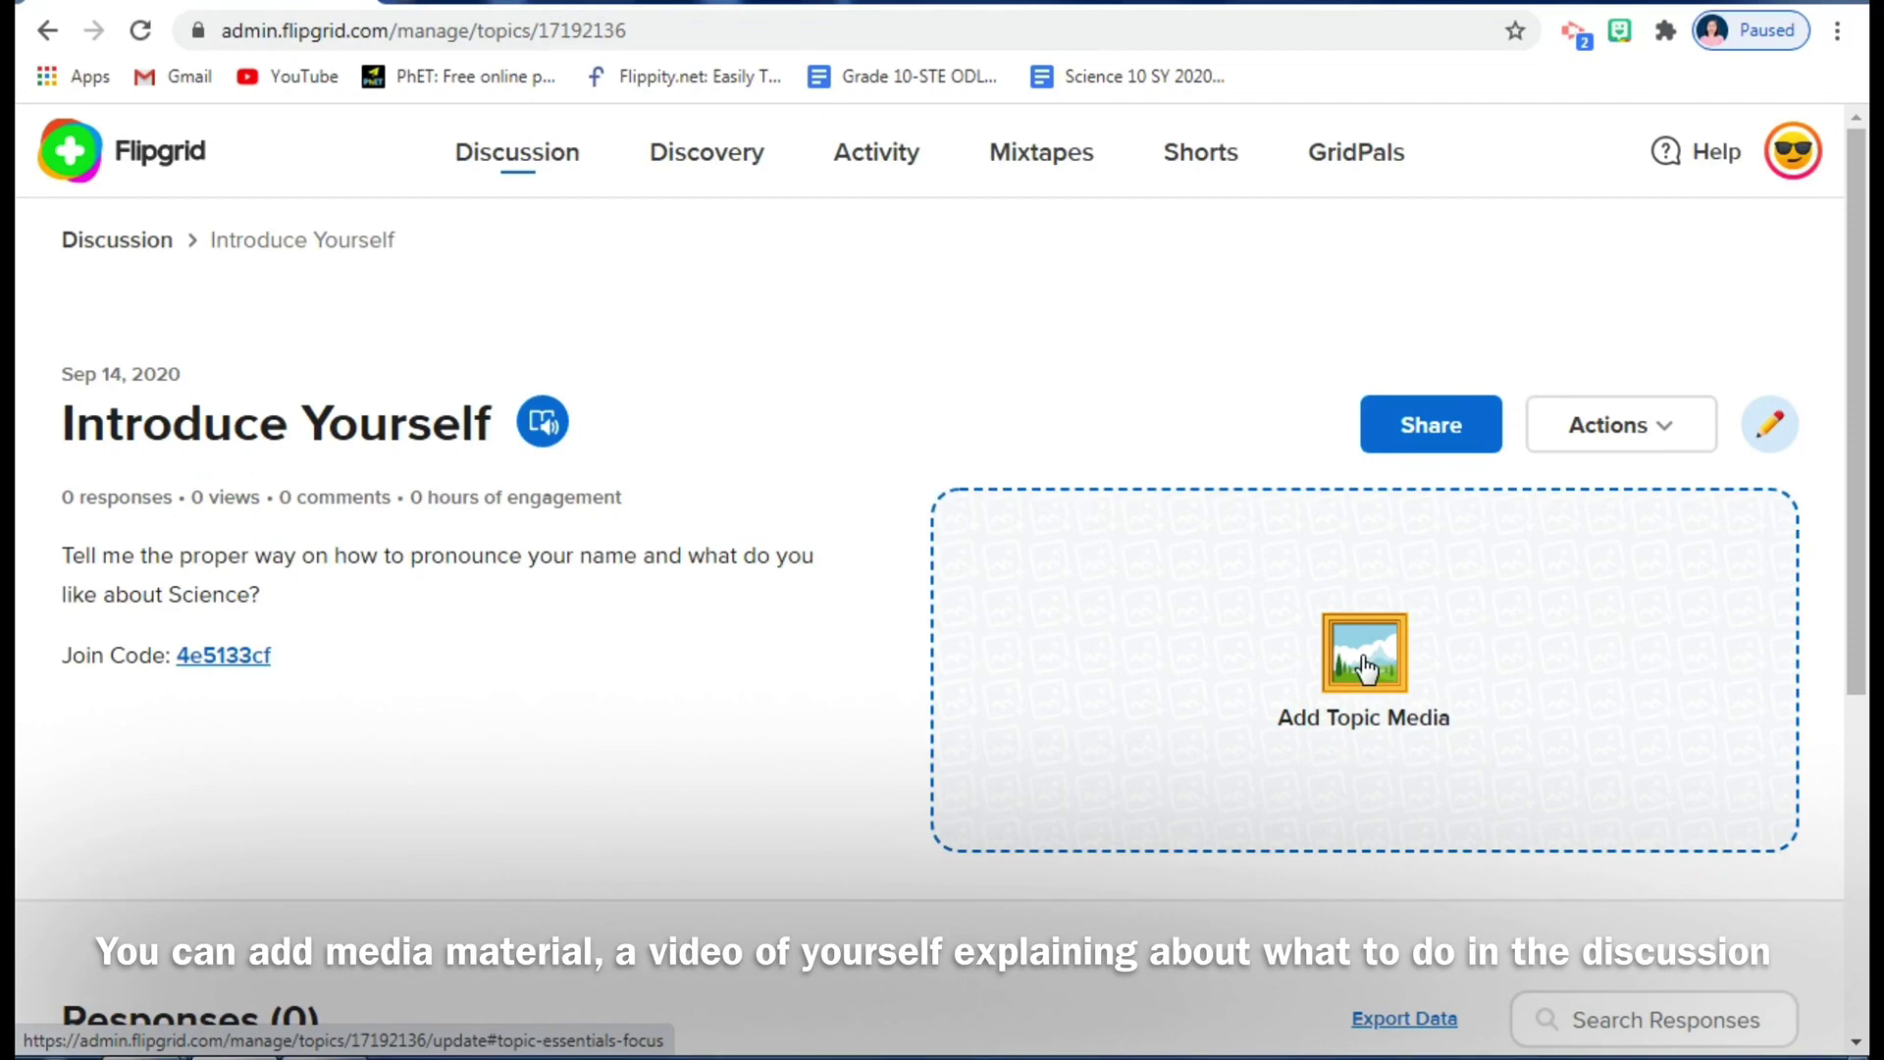
{"action": "left_click", "coordinate": [1364, 662]}
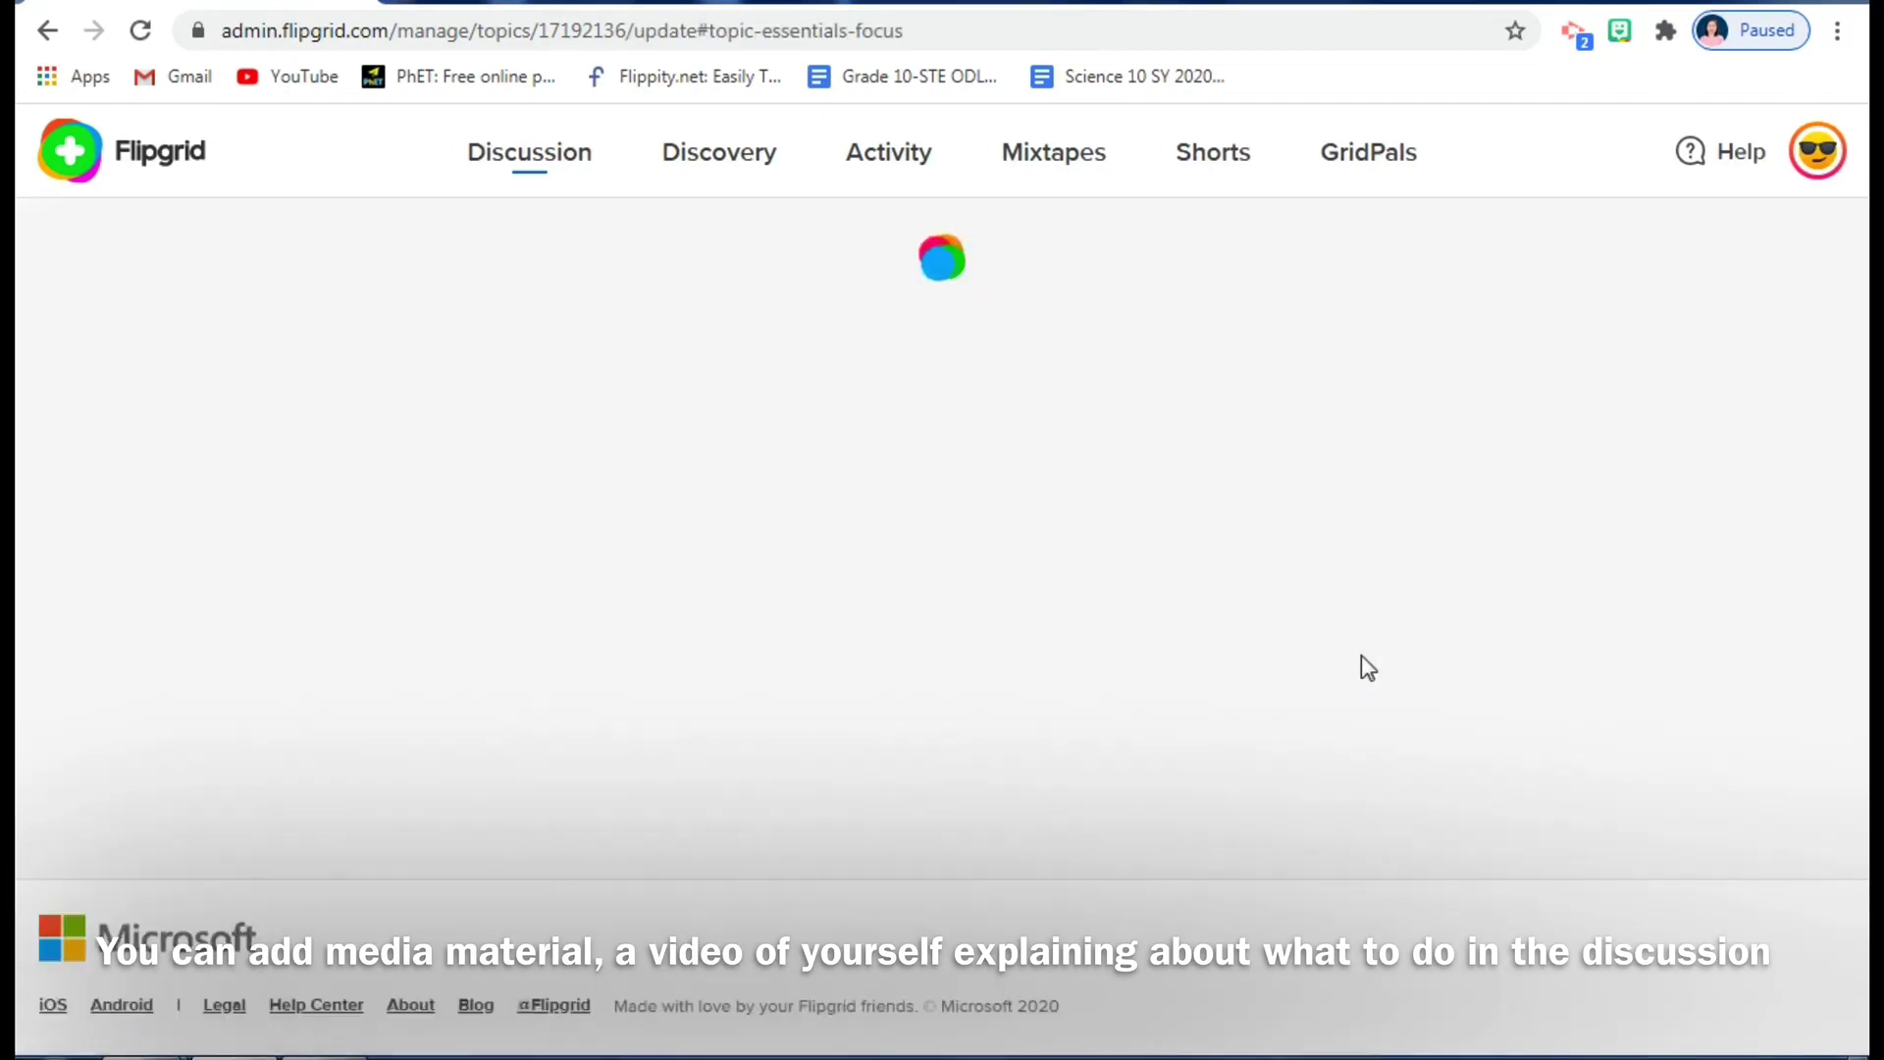
{"action": "left_click", "coordinate": [1118, 673]}
{"action": "scroll", "coordinate": [1119, 674], "scroll_direction": "up", "scroll_amount": 12}
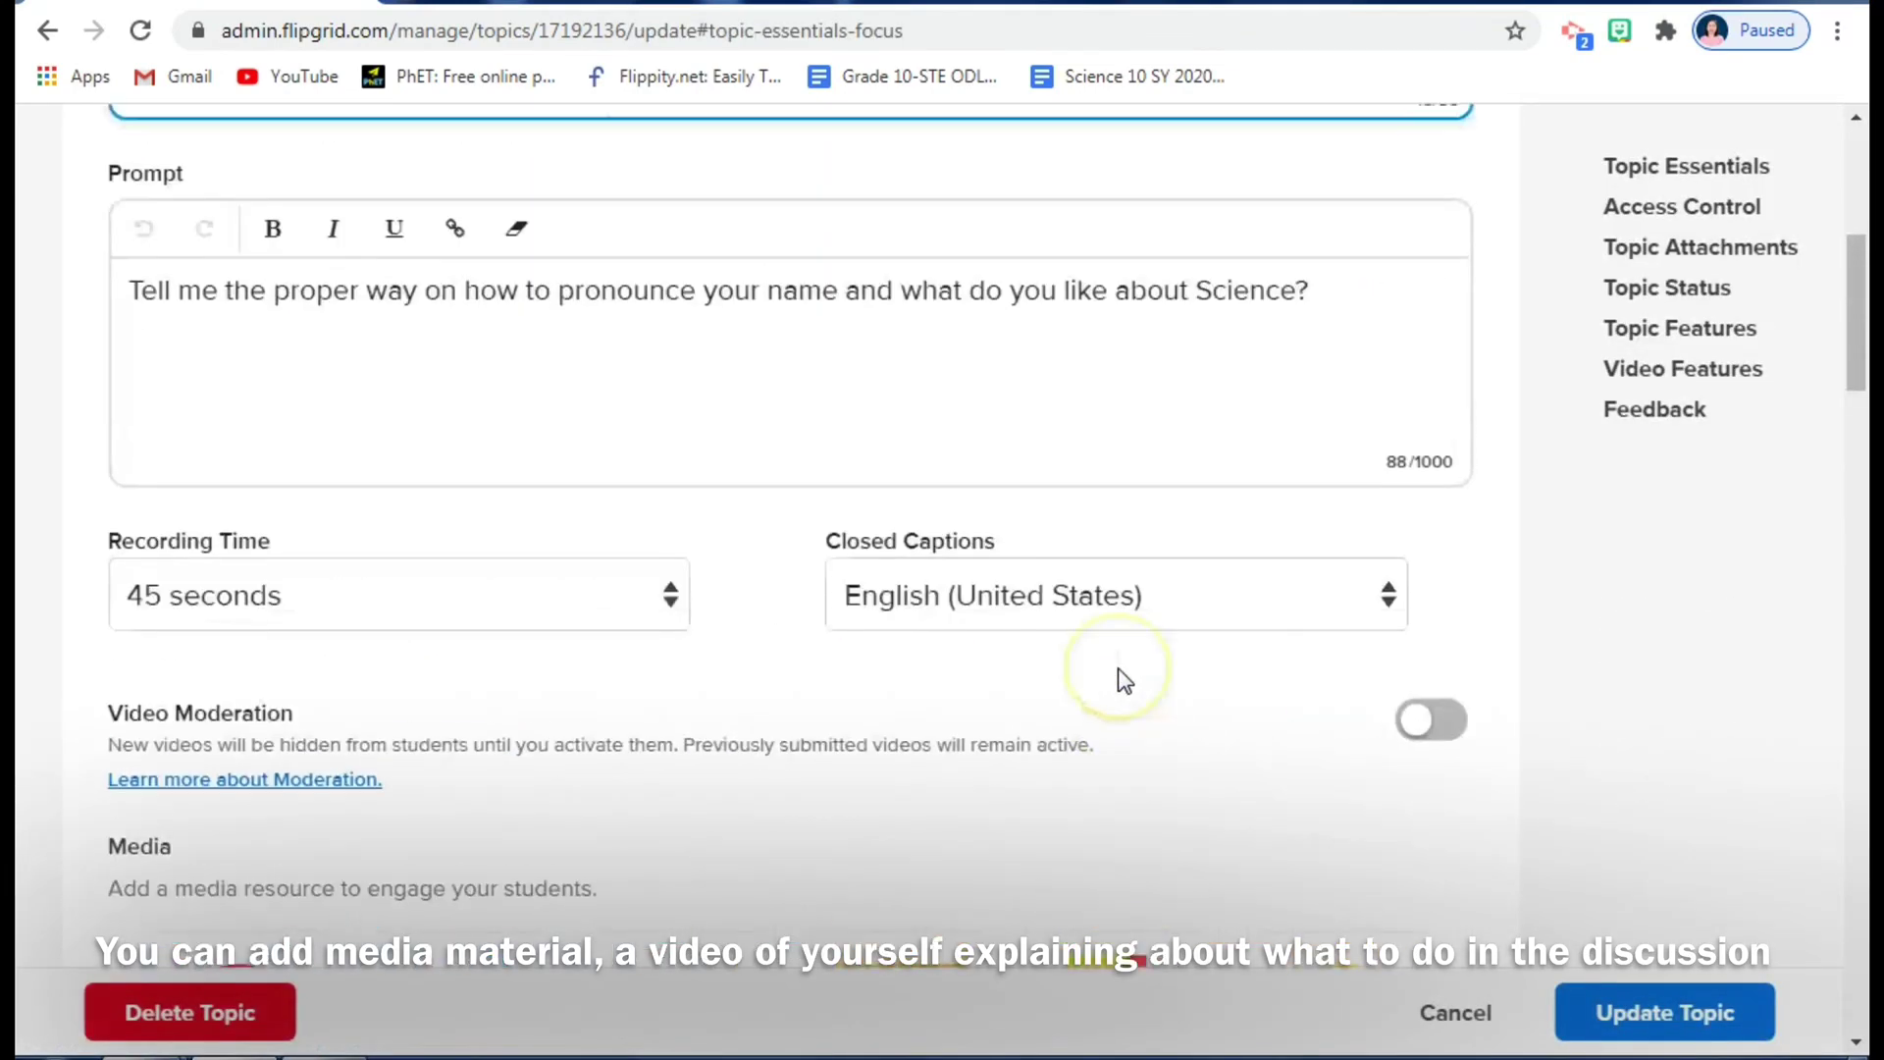
{"action": "scroll", "coordinate": [1123, 681], "scroll_direction": "down", "scroll_amount": 10}
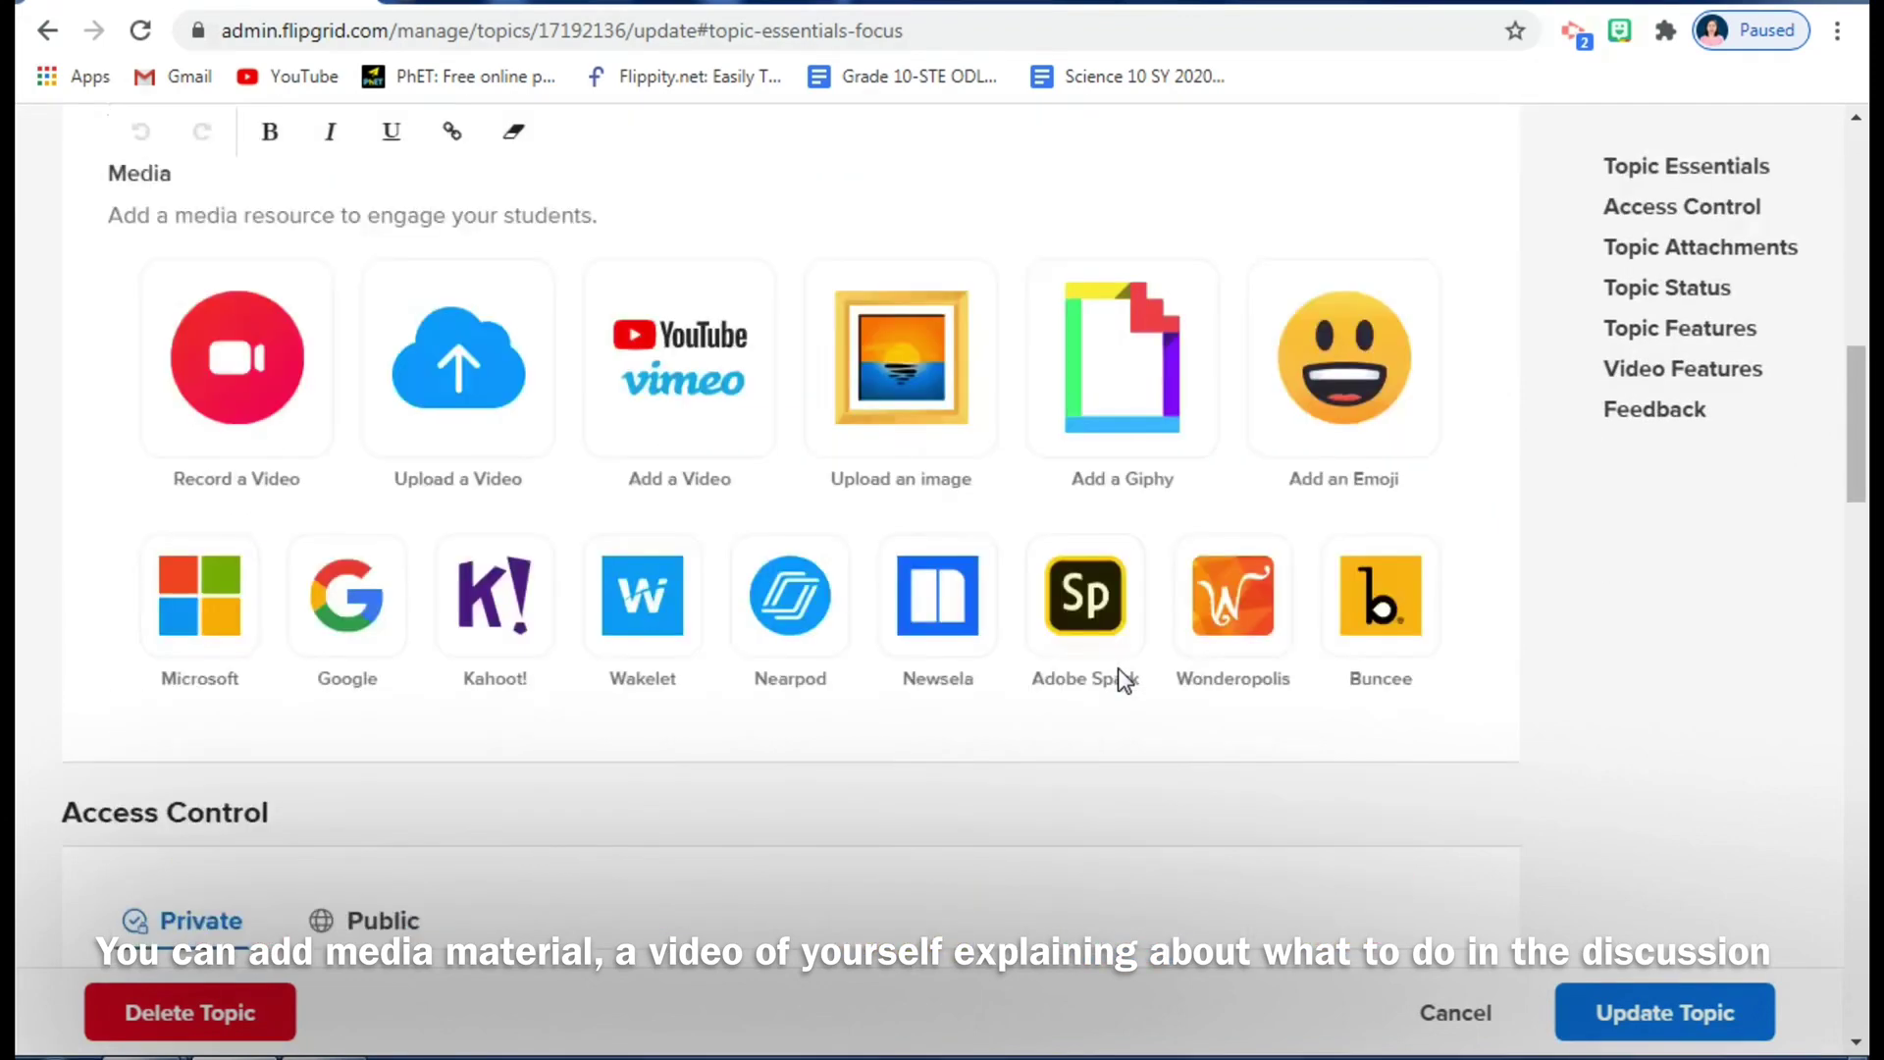
{"action": "left_click", "coordinate": [206, 444]}
{"action": "scroll", "coordinate": [209, 451], "scroll_direction": "up", "scroll_amount": 3}
{"action": "left_click", "coordinate": [235, 588]}
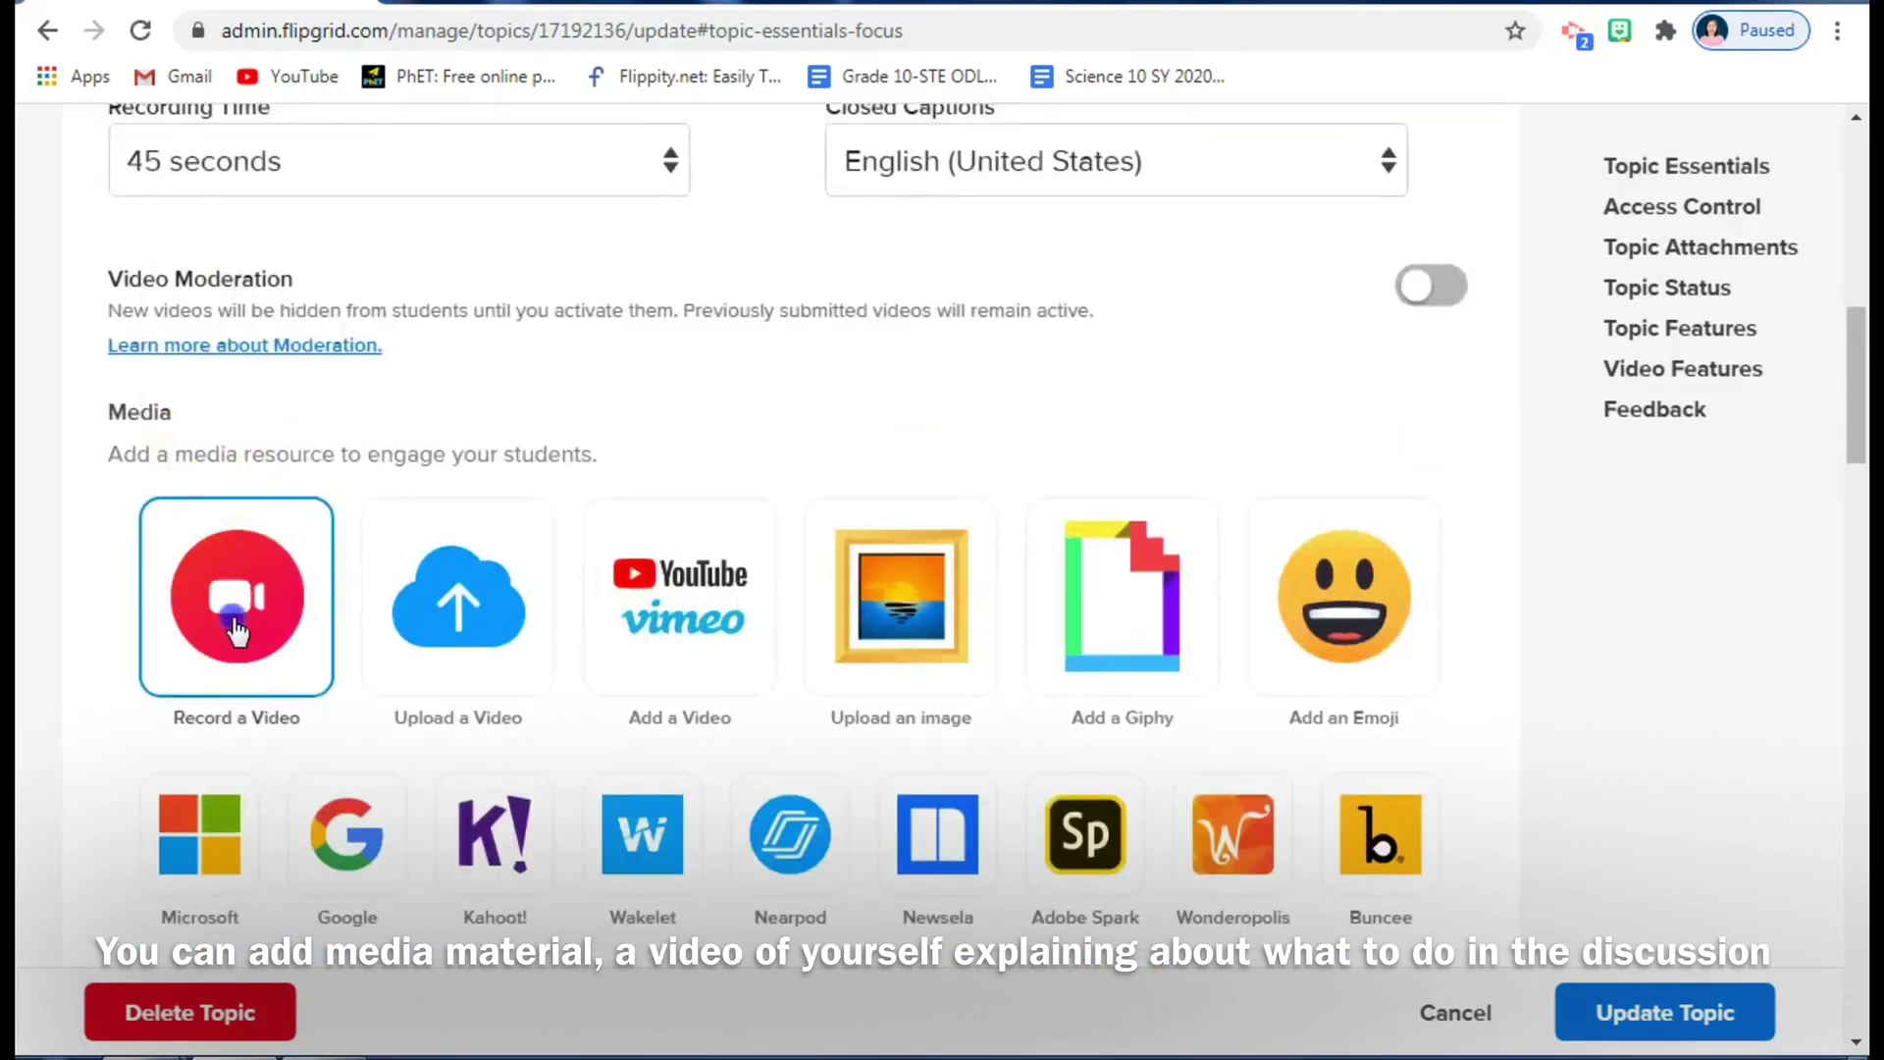
{"action": "left_click", "coordinate": [785, 741]}
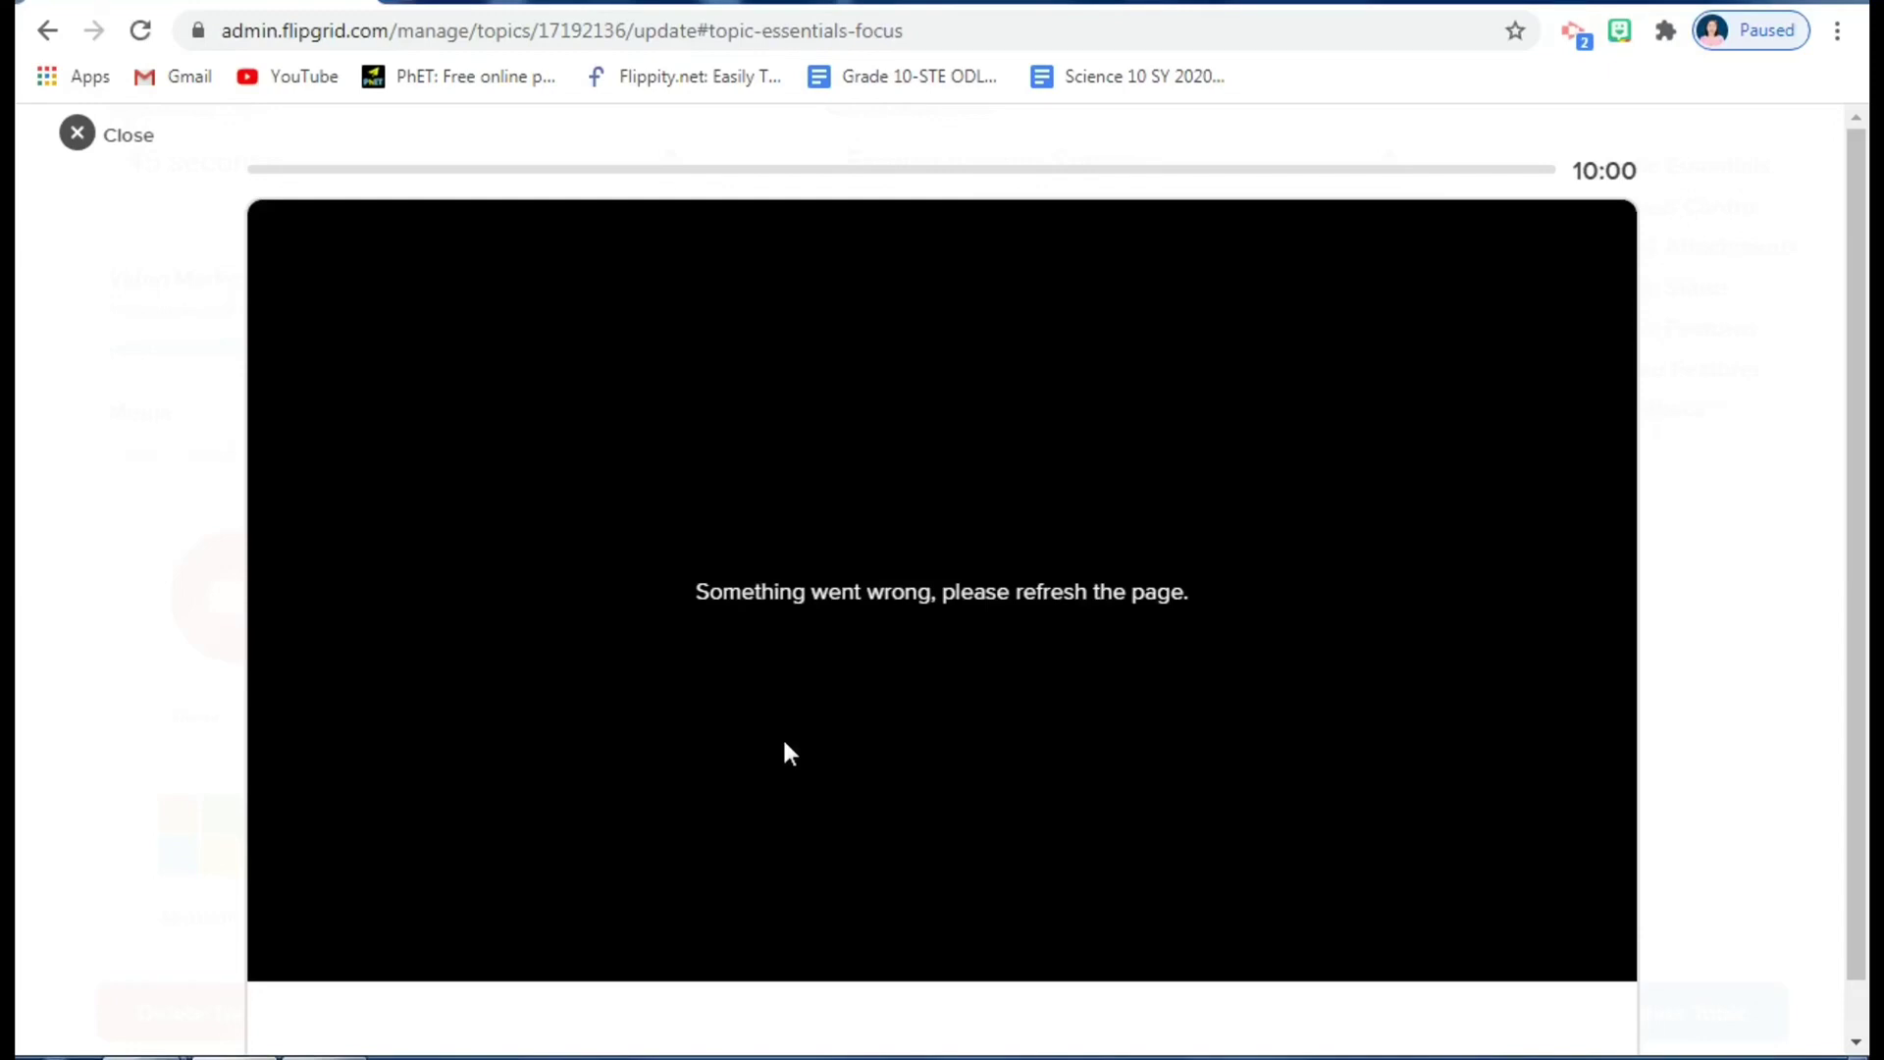
{"action": "key", "text": "Escape"}
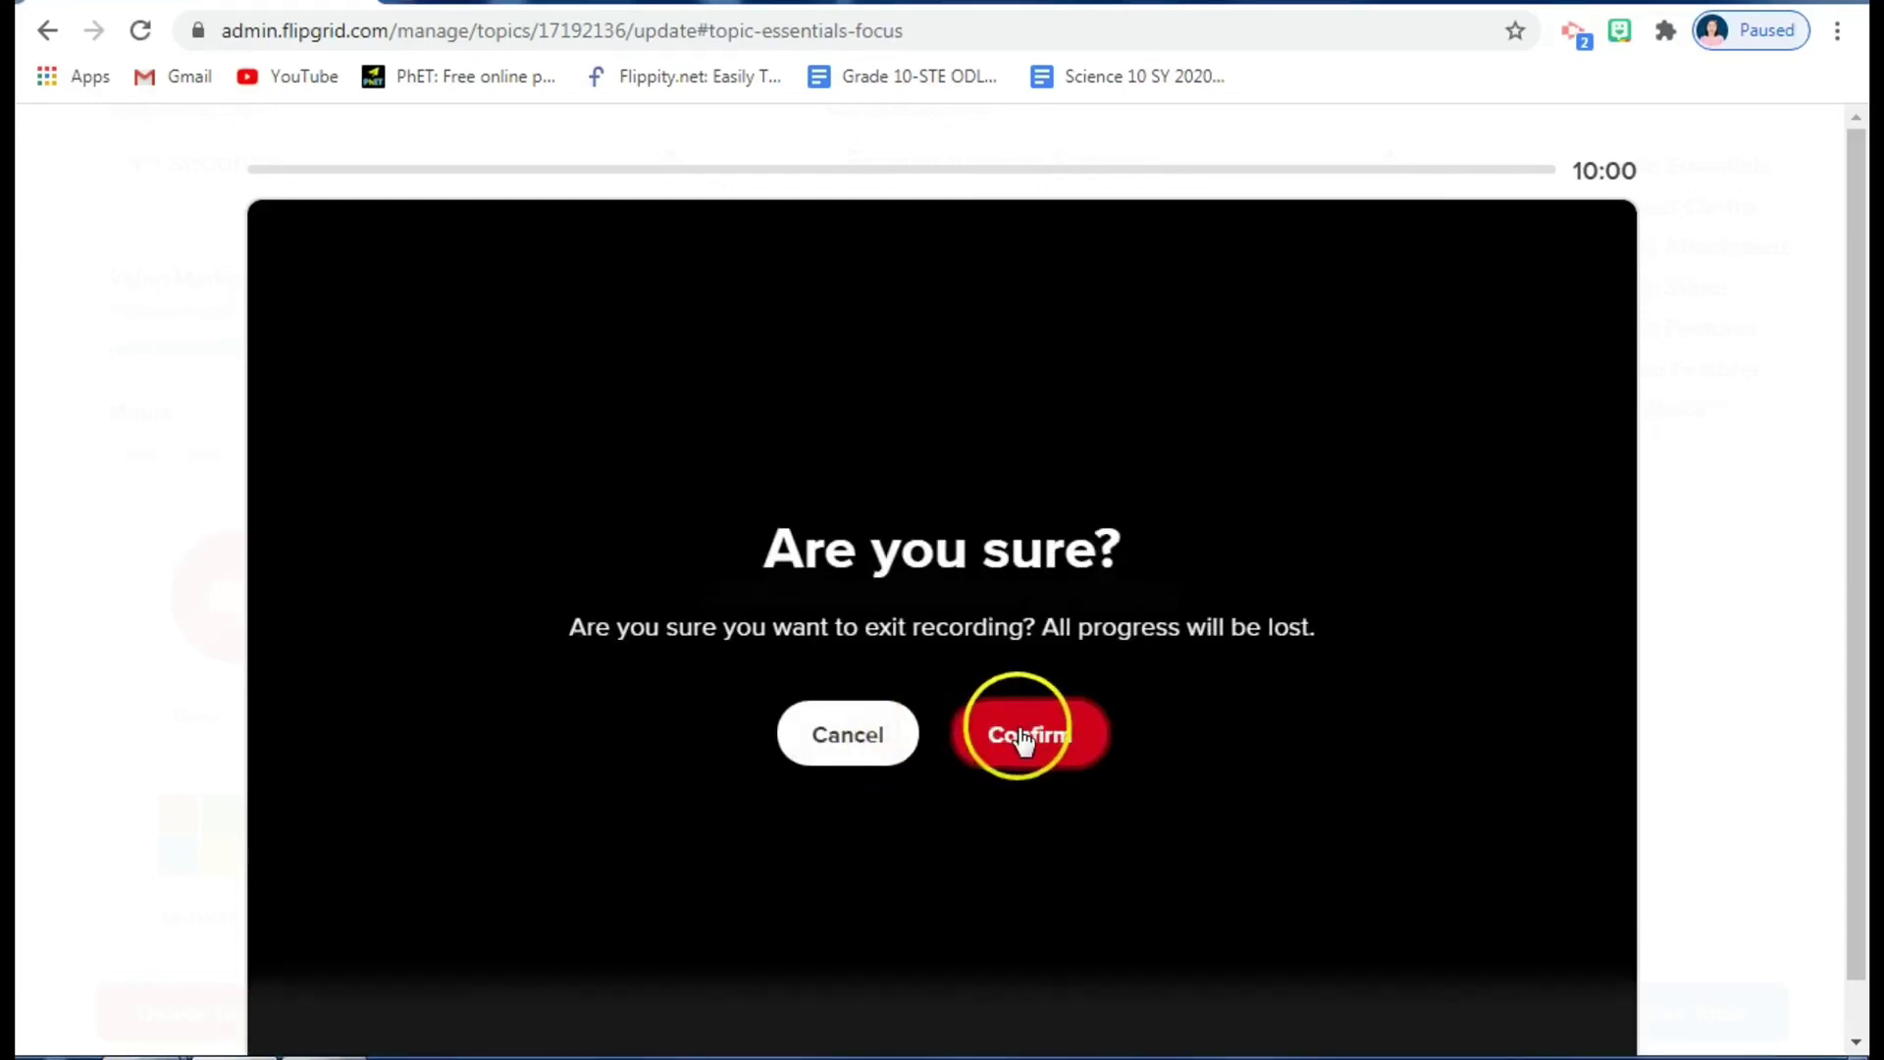
{"action": "left_click", "coordinate": [984, 755]}
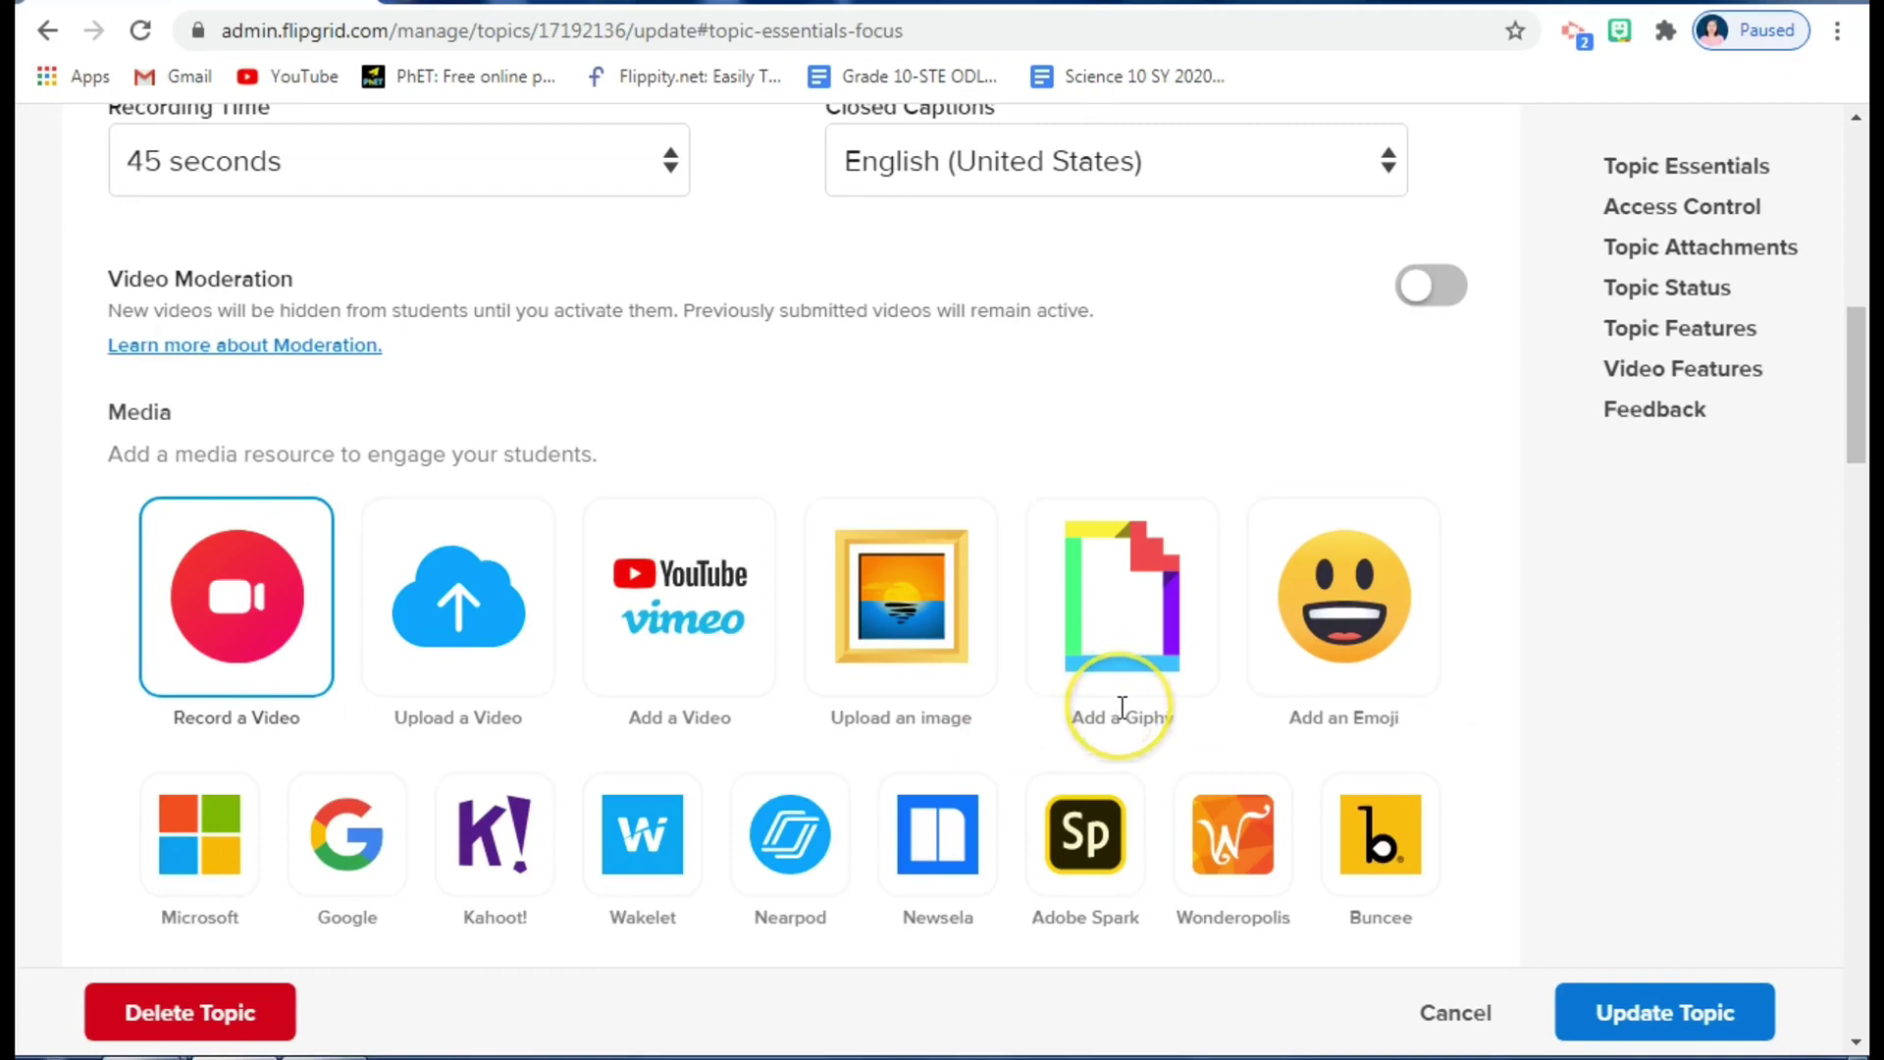
{"action": "scroll", "coordinate": [1124, 706], "scroll_direction": "up", "scroll_amount": 3}
{"action": "scroll", "coordinate": [1124, 711], "scroll_direction": "up", "scroll_amount": 4}
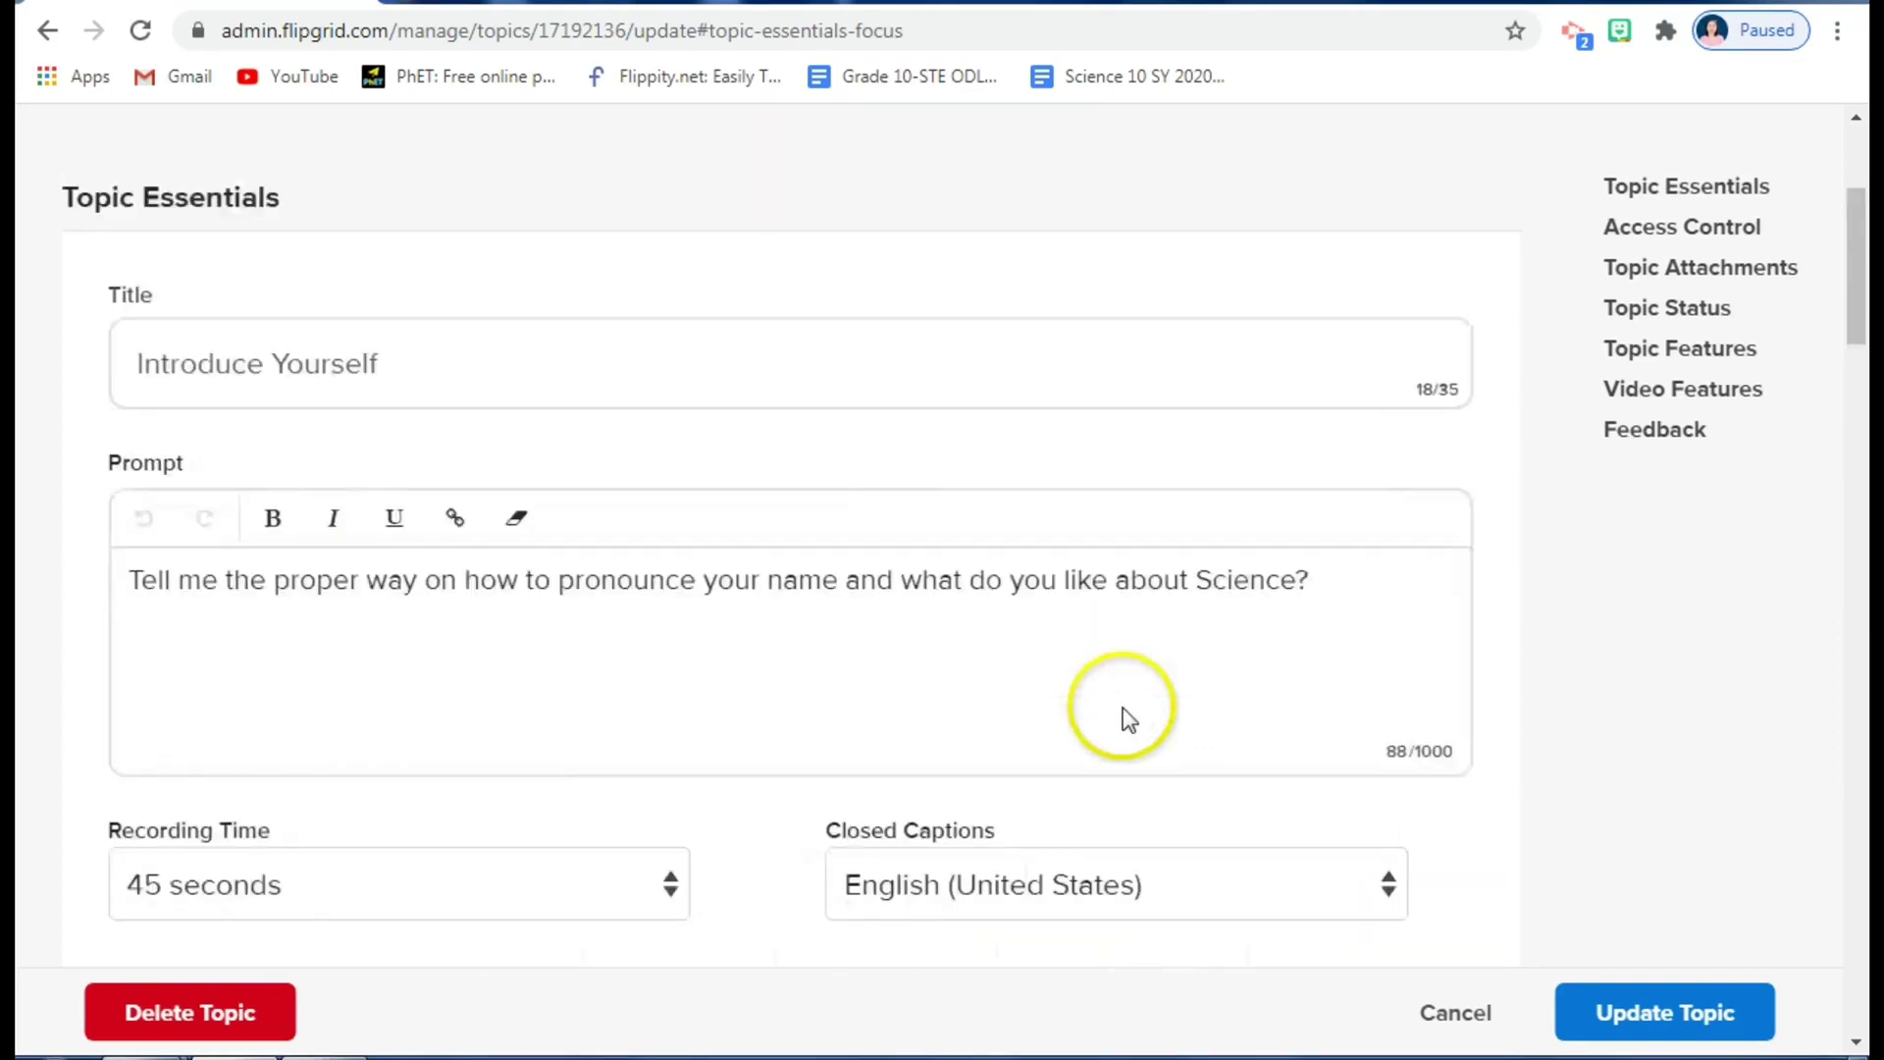
{"action": "left_click", "coordinate": [1632, 1016]}
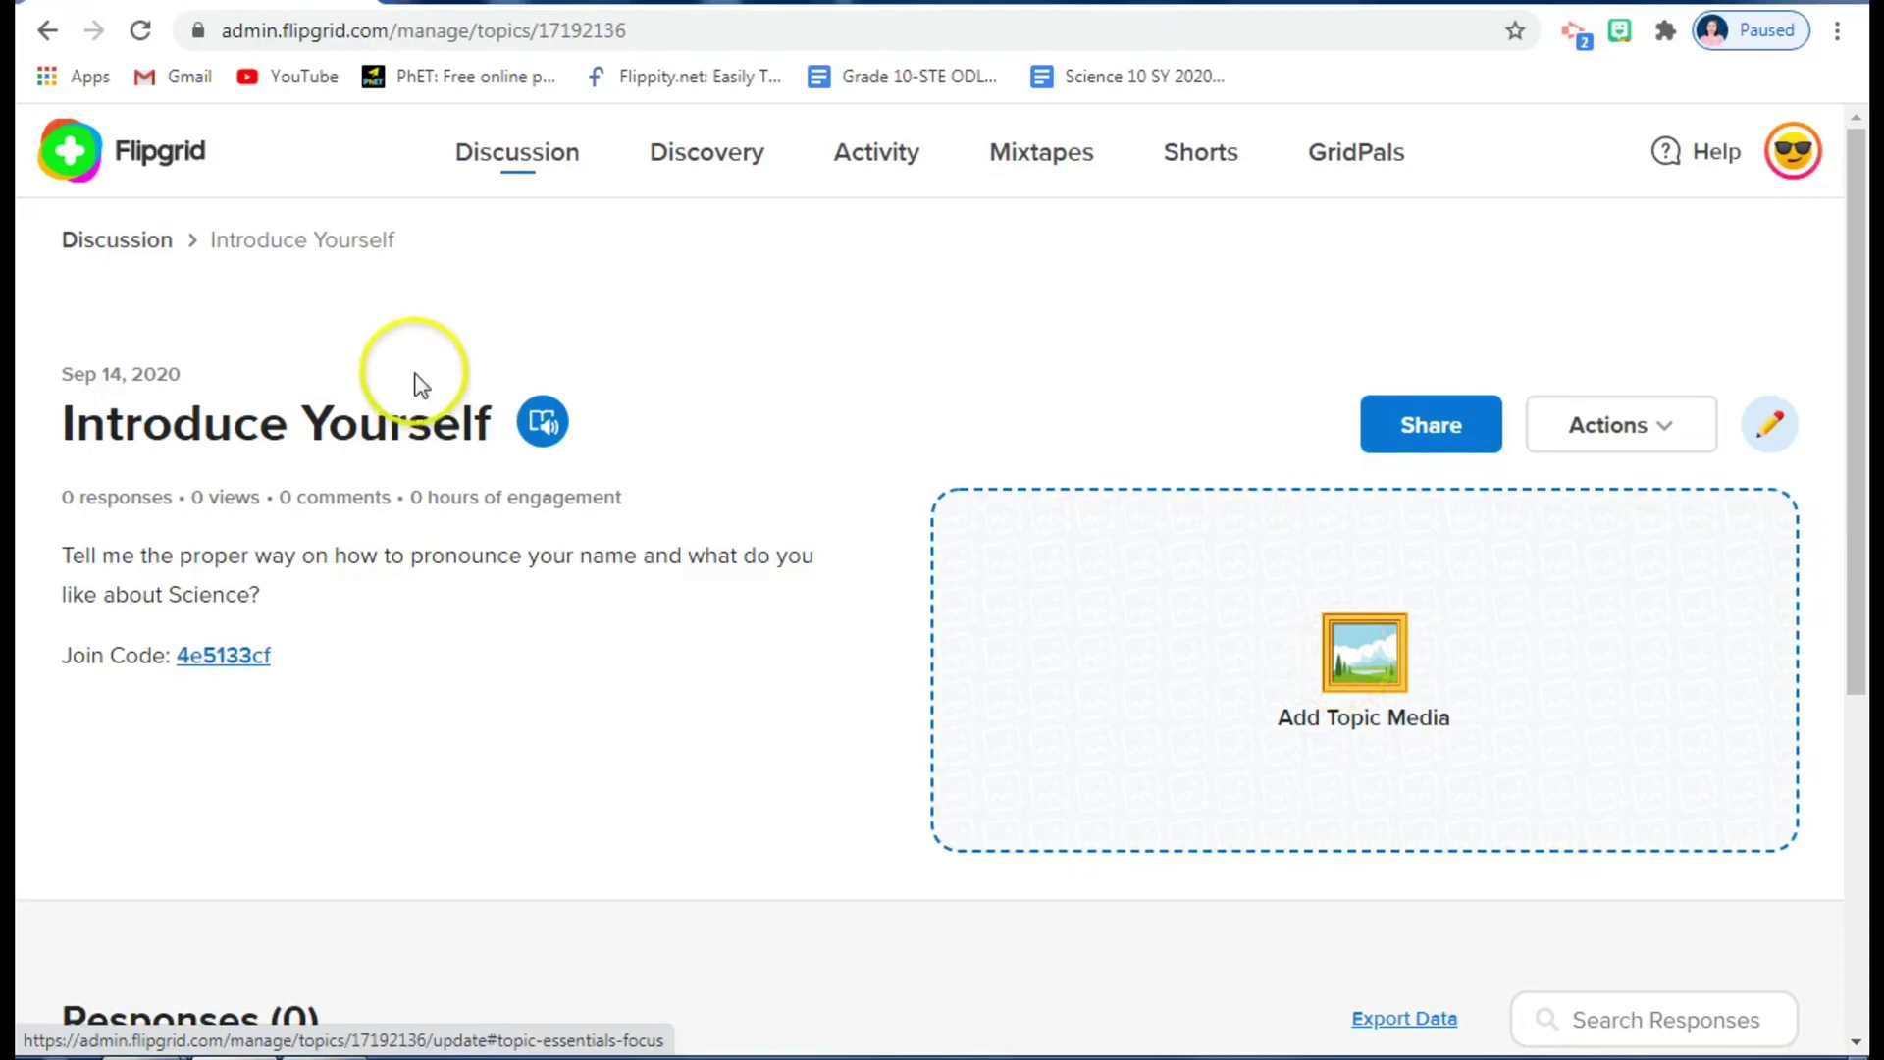
{"action": "left_click", "coordinate": [545, 432]}
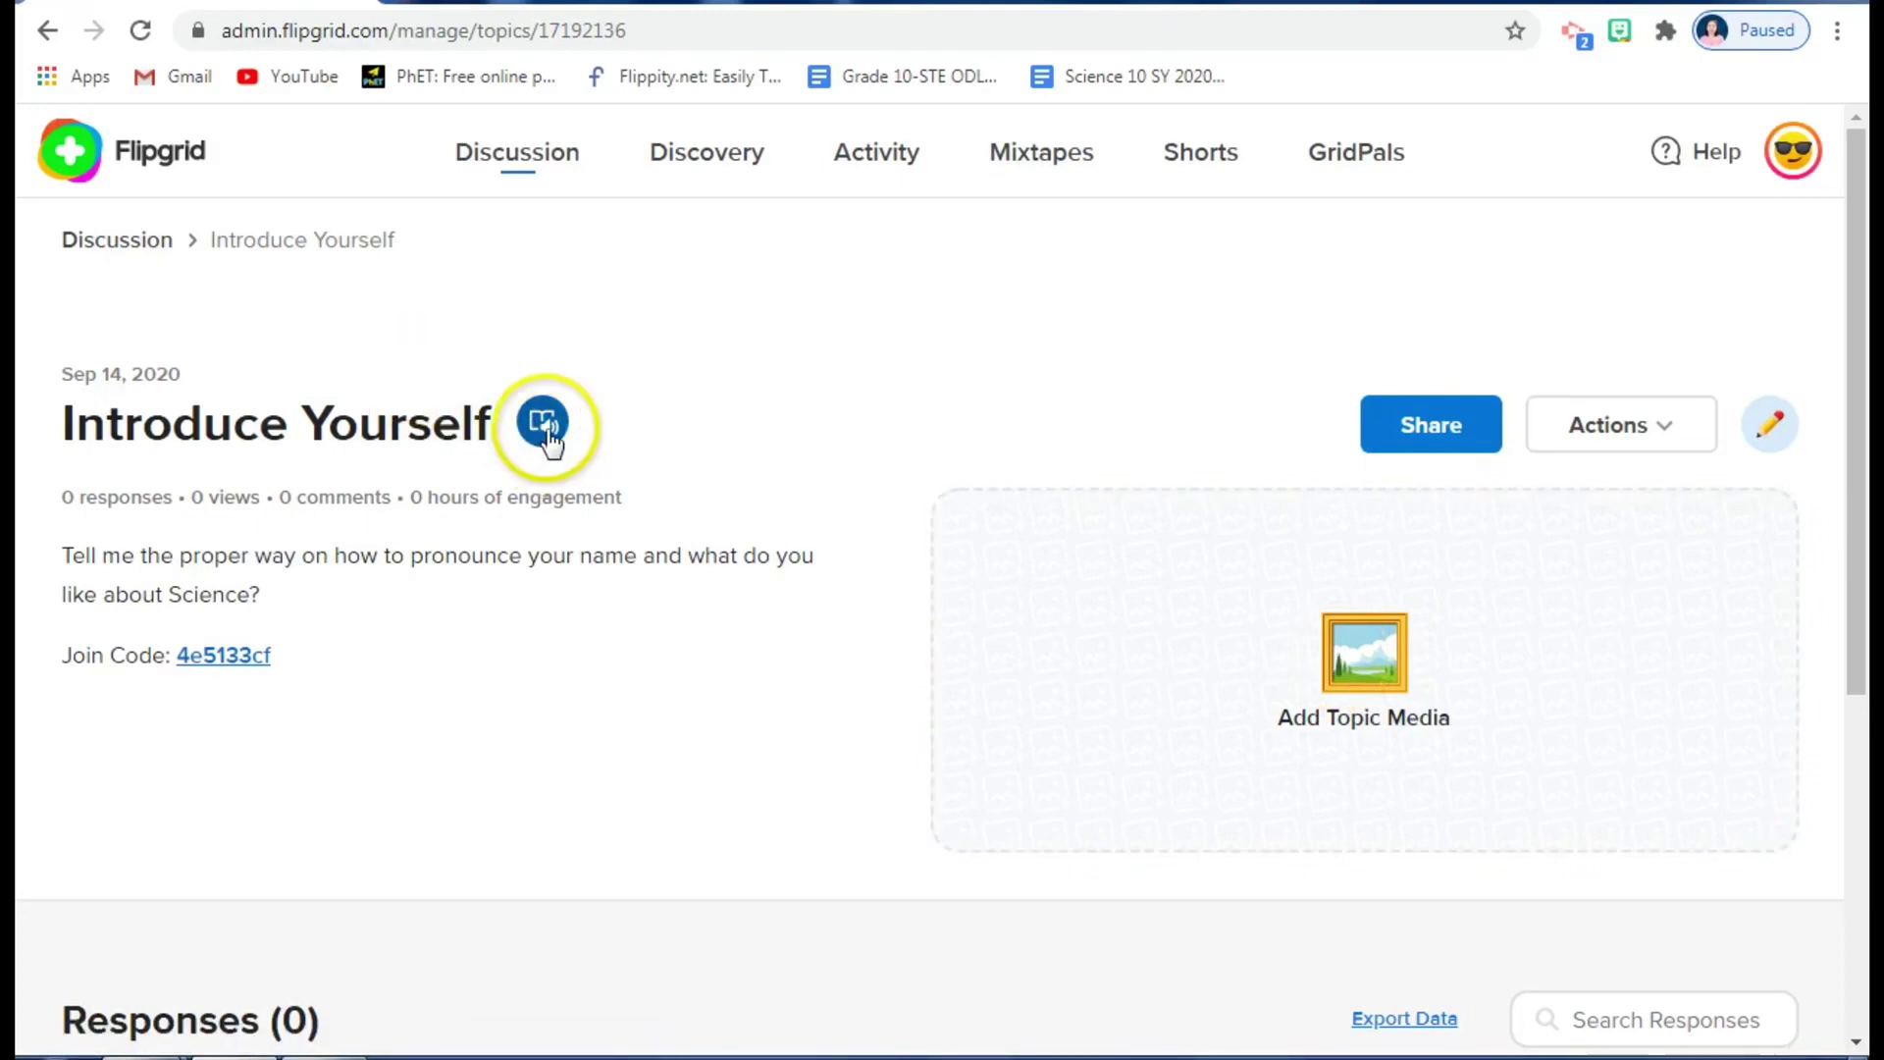
{"action": "scroll", "coordinate": [1371, 658], "scroll_direction": "down", "scroll_amount": 1}
{"action": "scroll", "coordinate": [1371, 657], "scroll_direction": "down", "scroll_amount": 5}
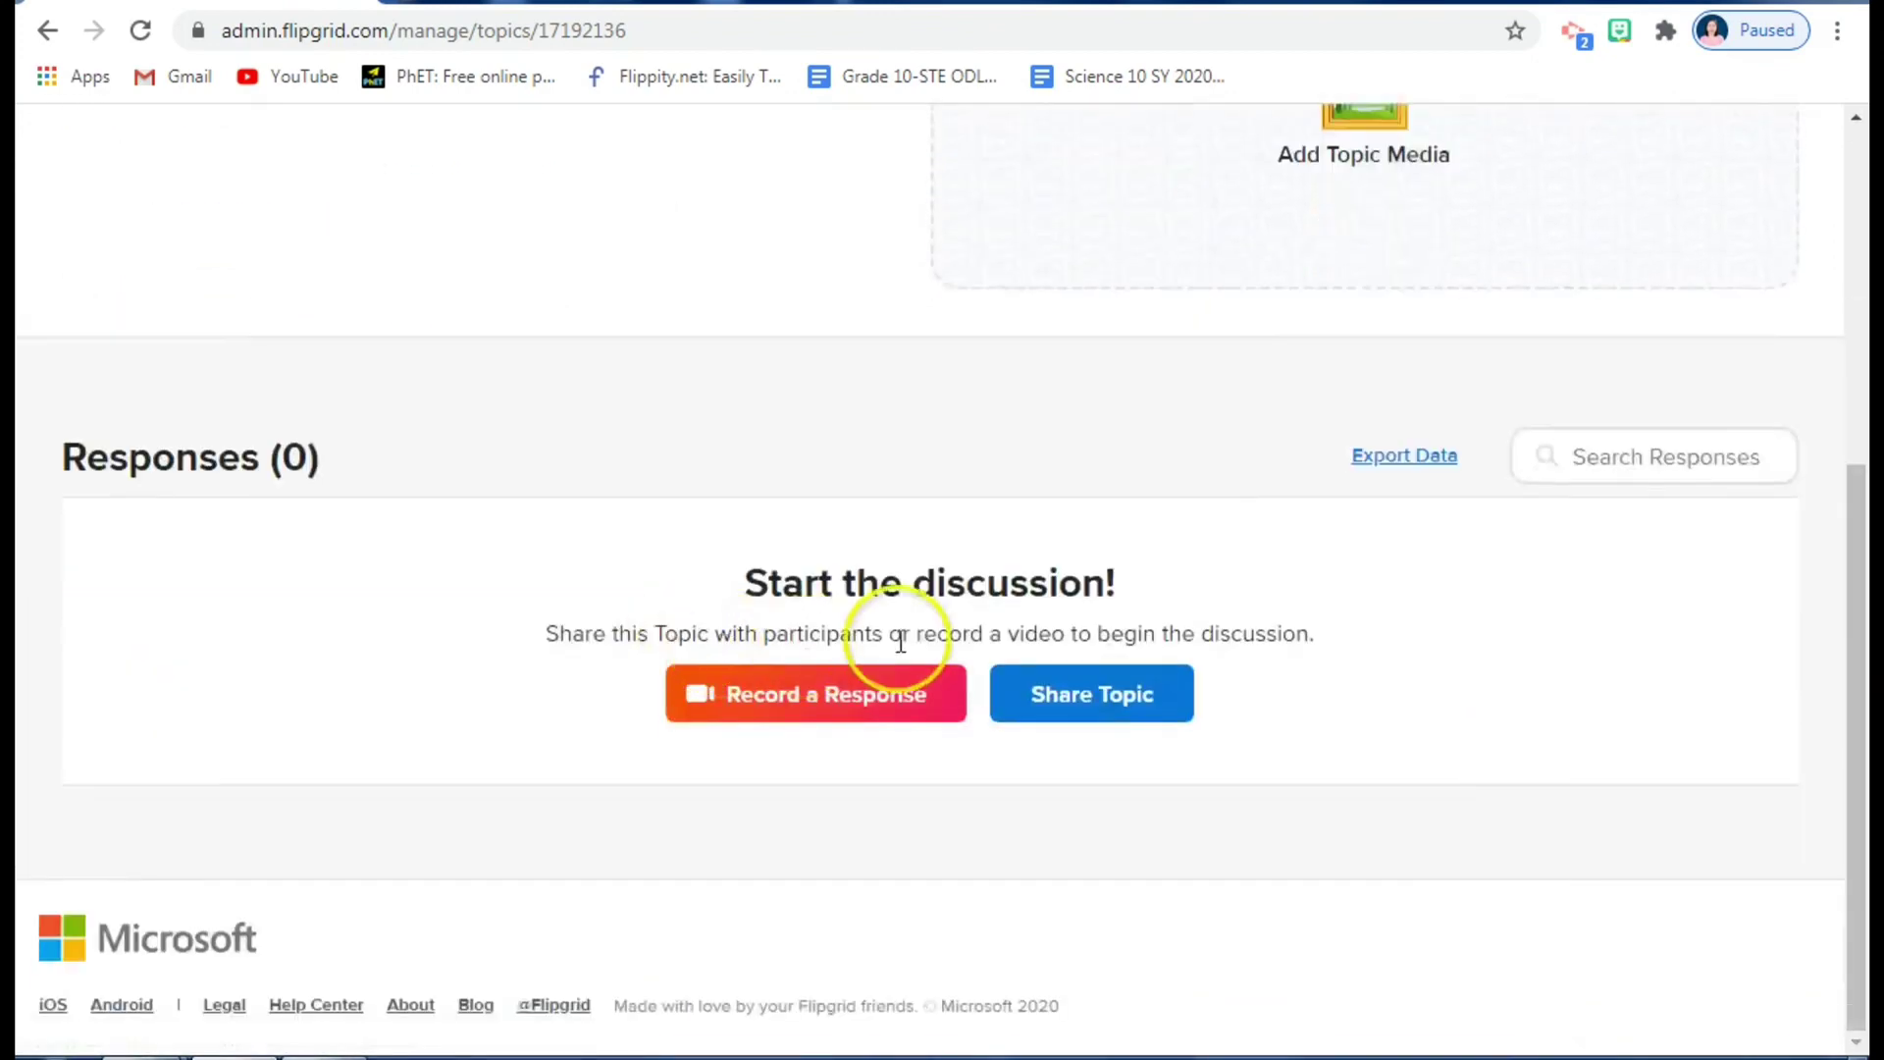
{"action": "scroll", "coordinate": [884, 631], "scroll_direction": "up", "scroll_amount": 5}
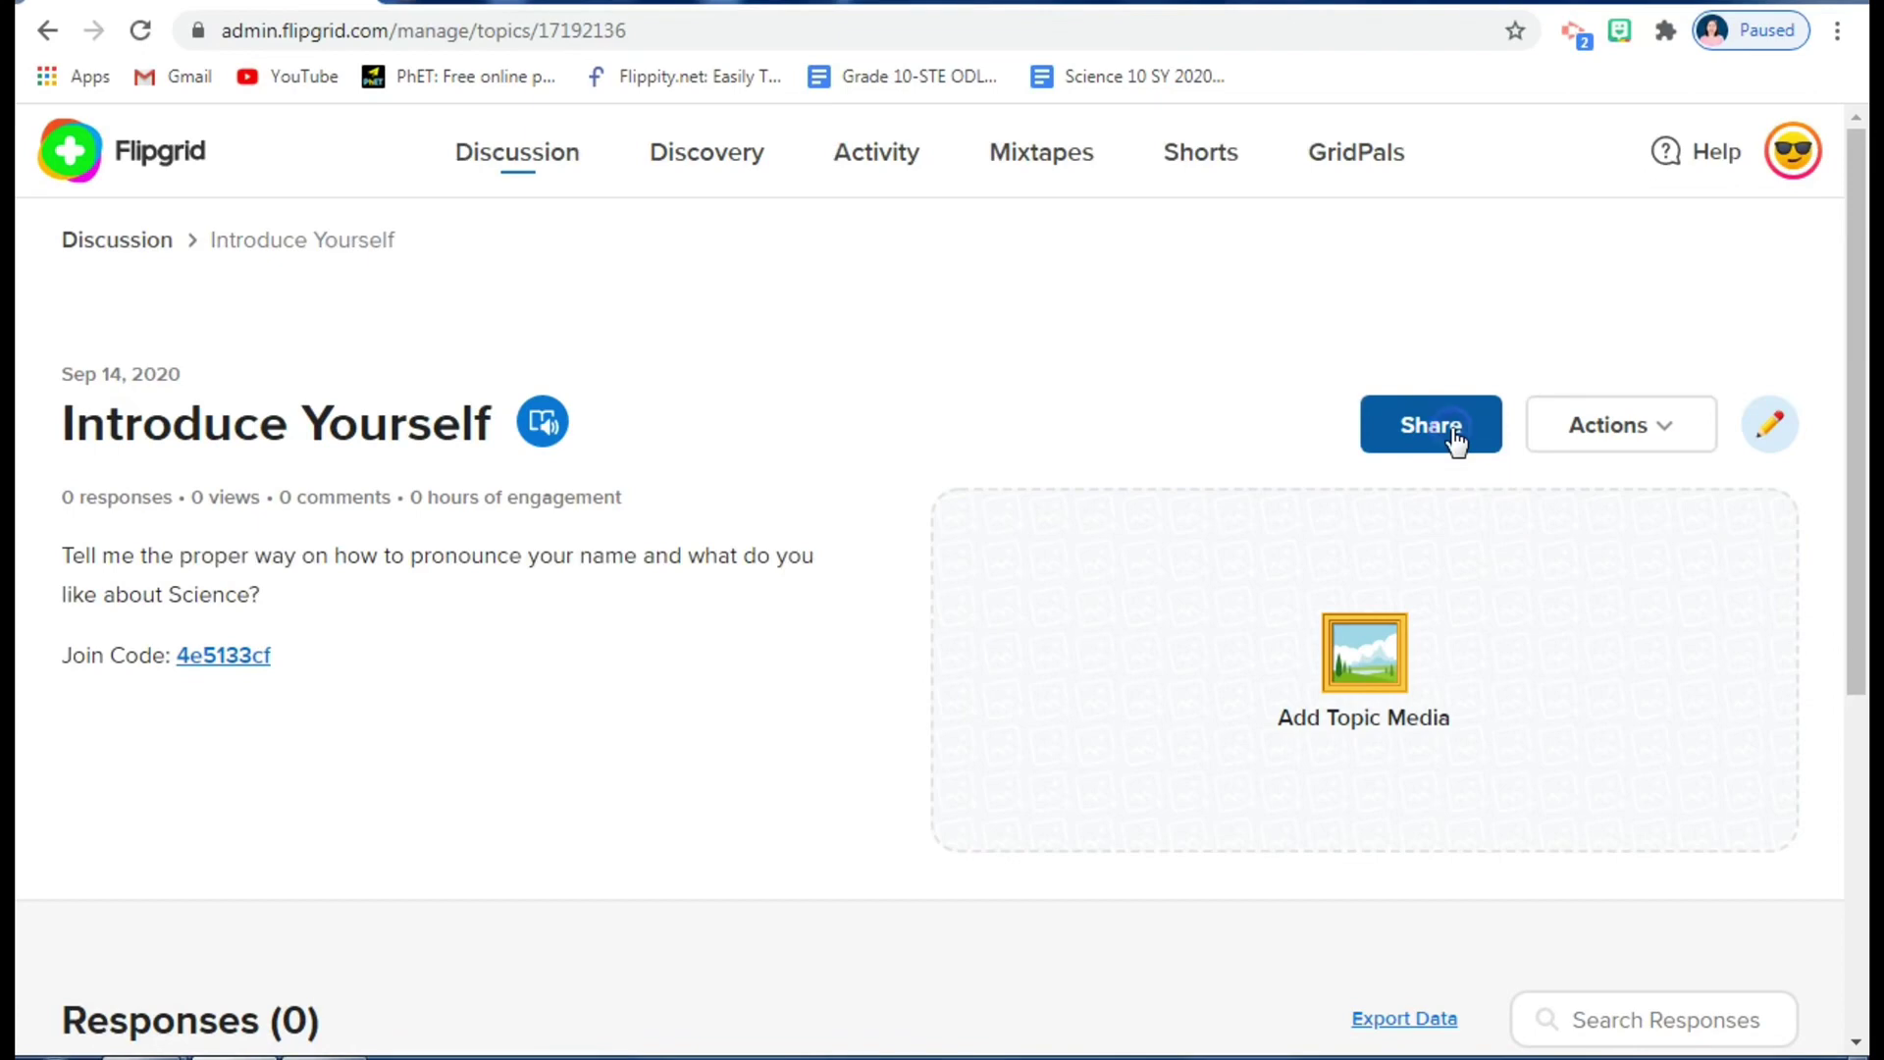
{"action": "left_click", "coordinate": [1455, 442]}
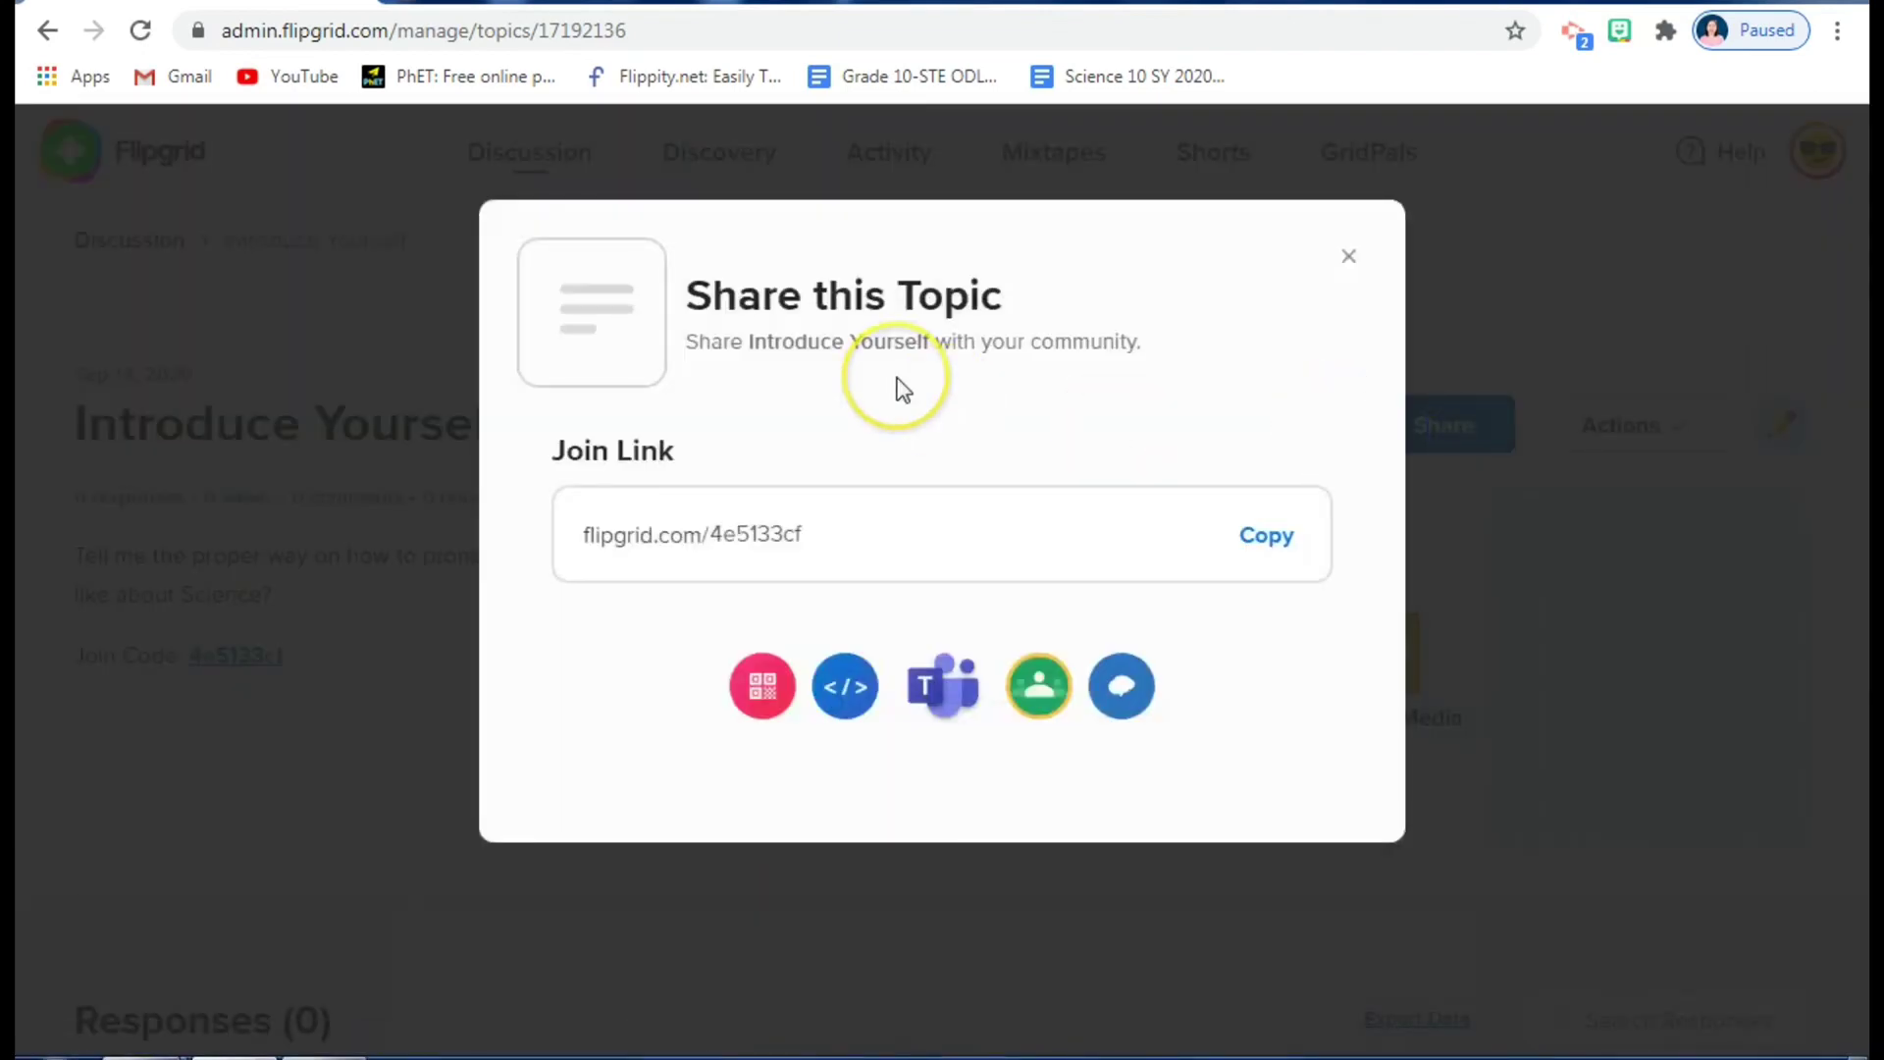
{"action": "left_click", "coordinate": [762, 692]}
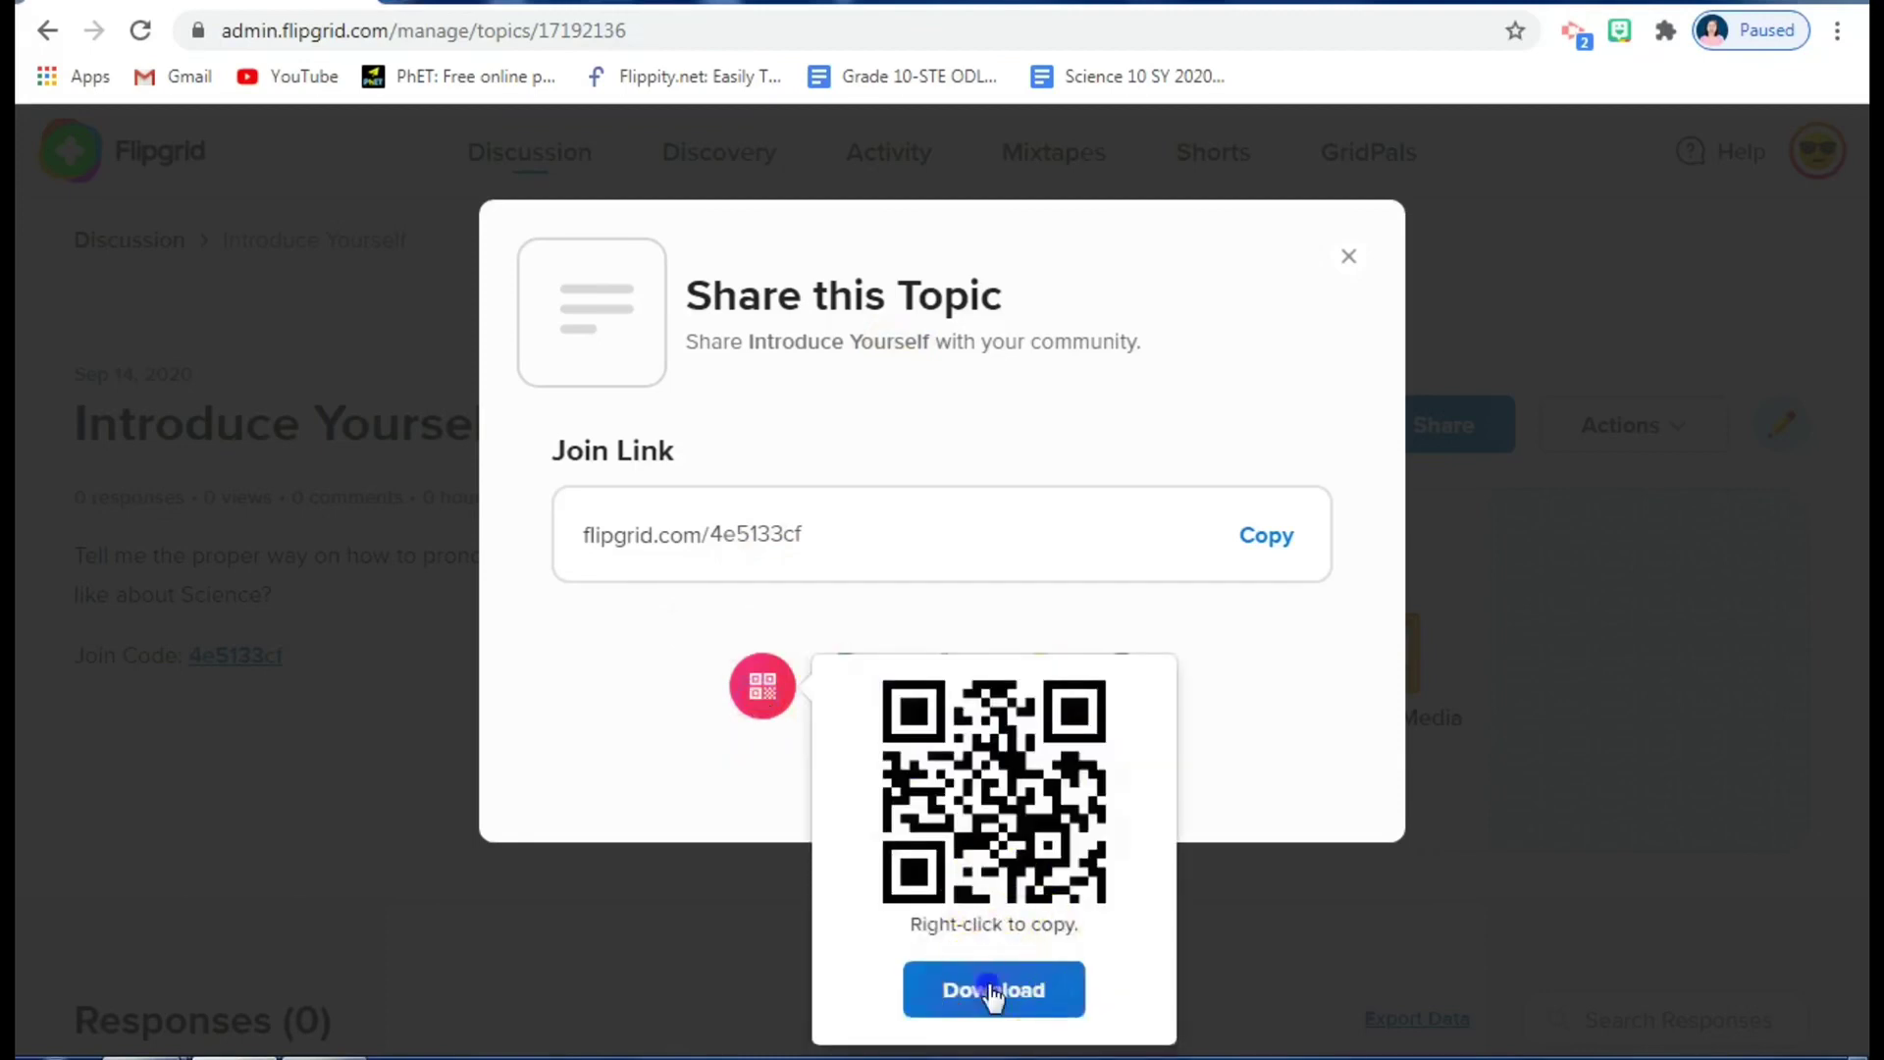
{"action": "left_click", "coordinate": [992, 989]}
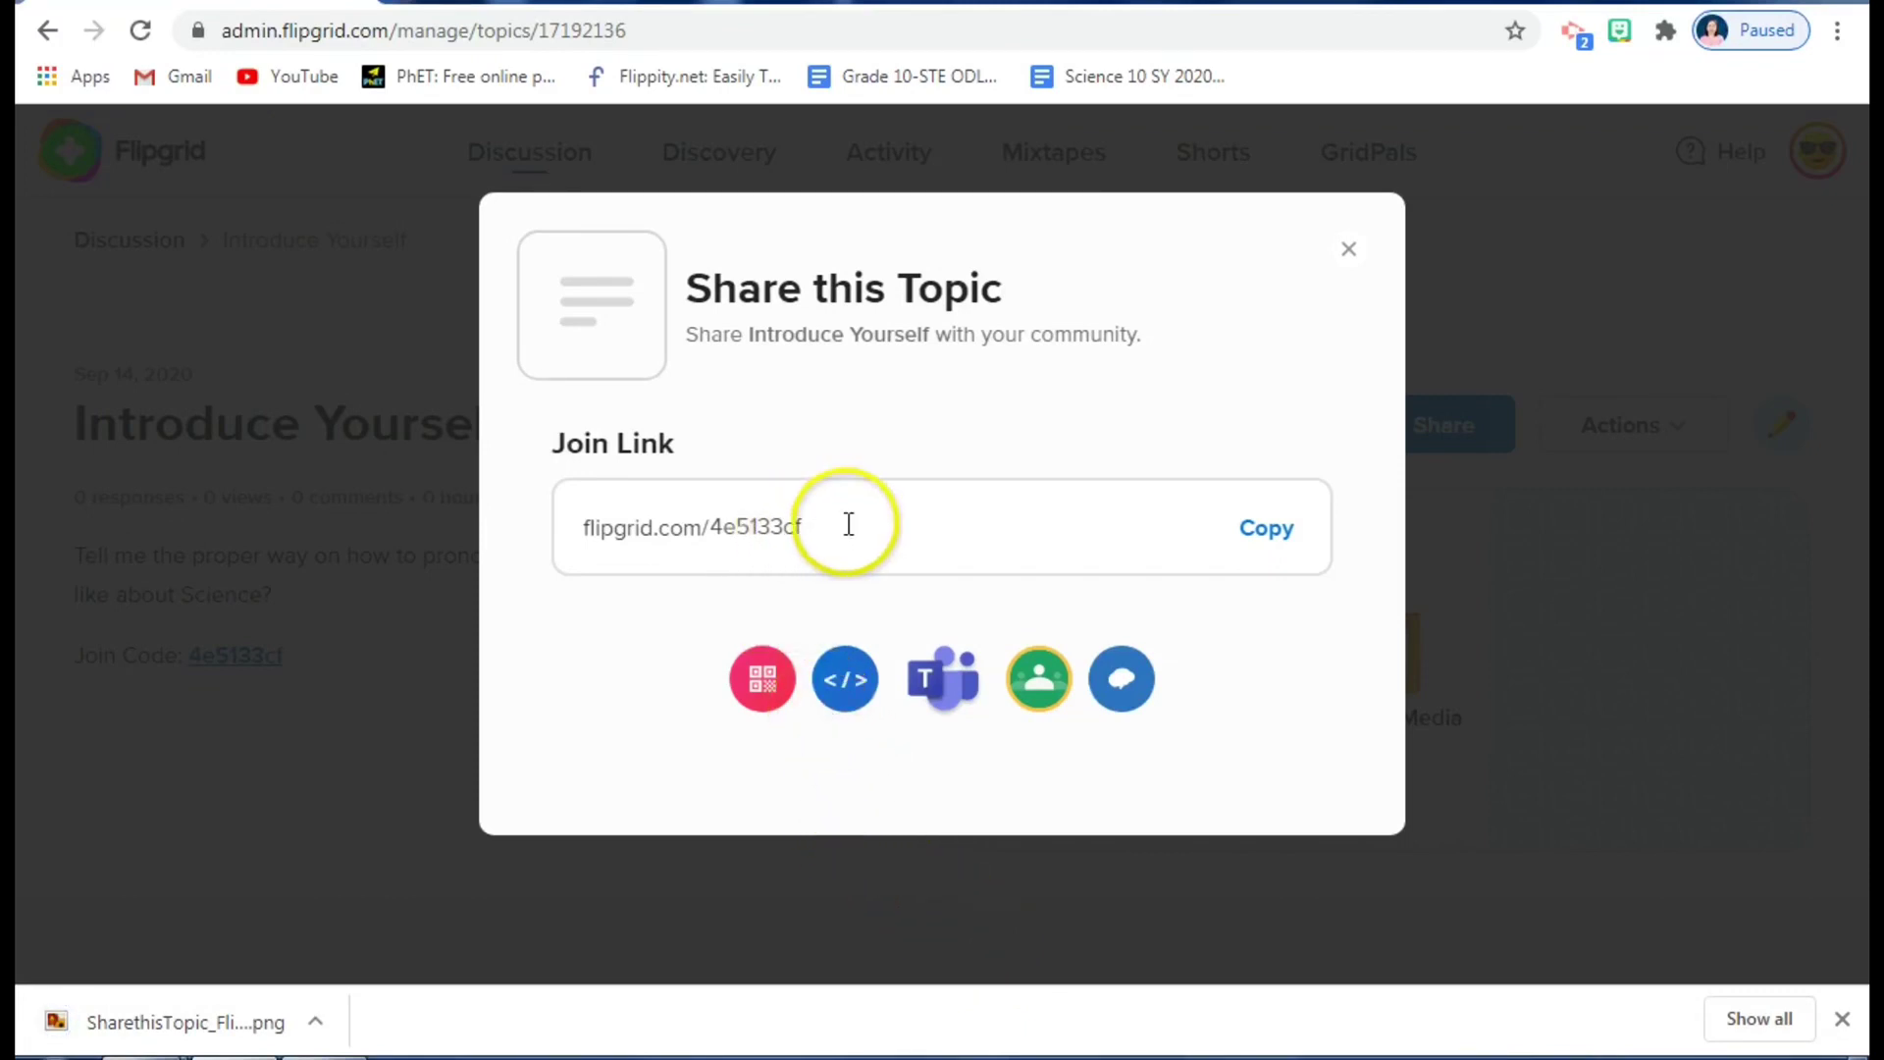
{"action": "left_click", "coordinate": [1257, 547]}
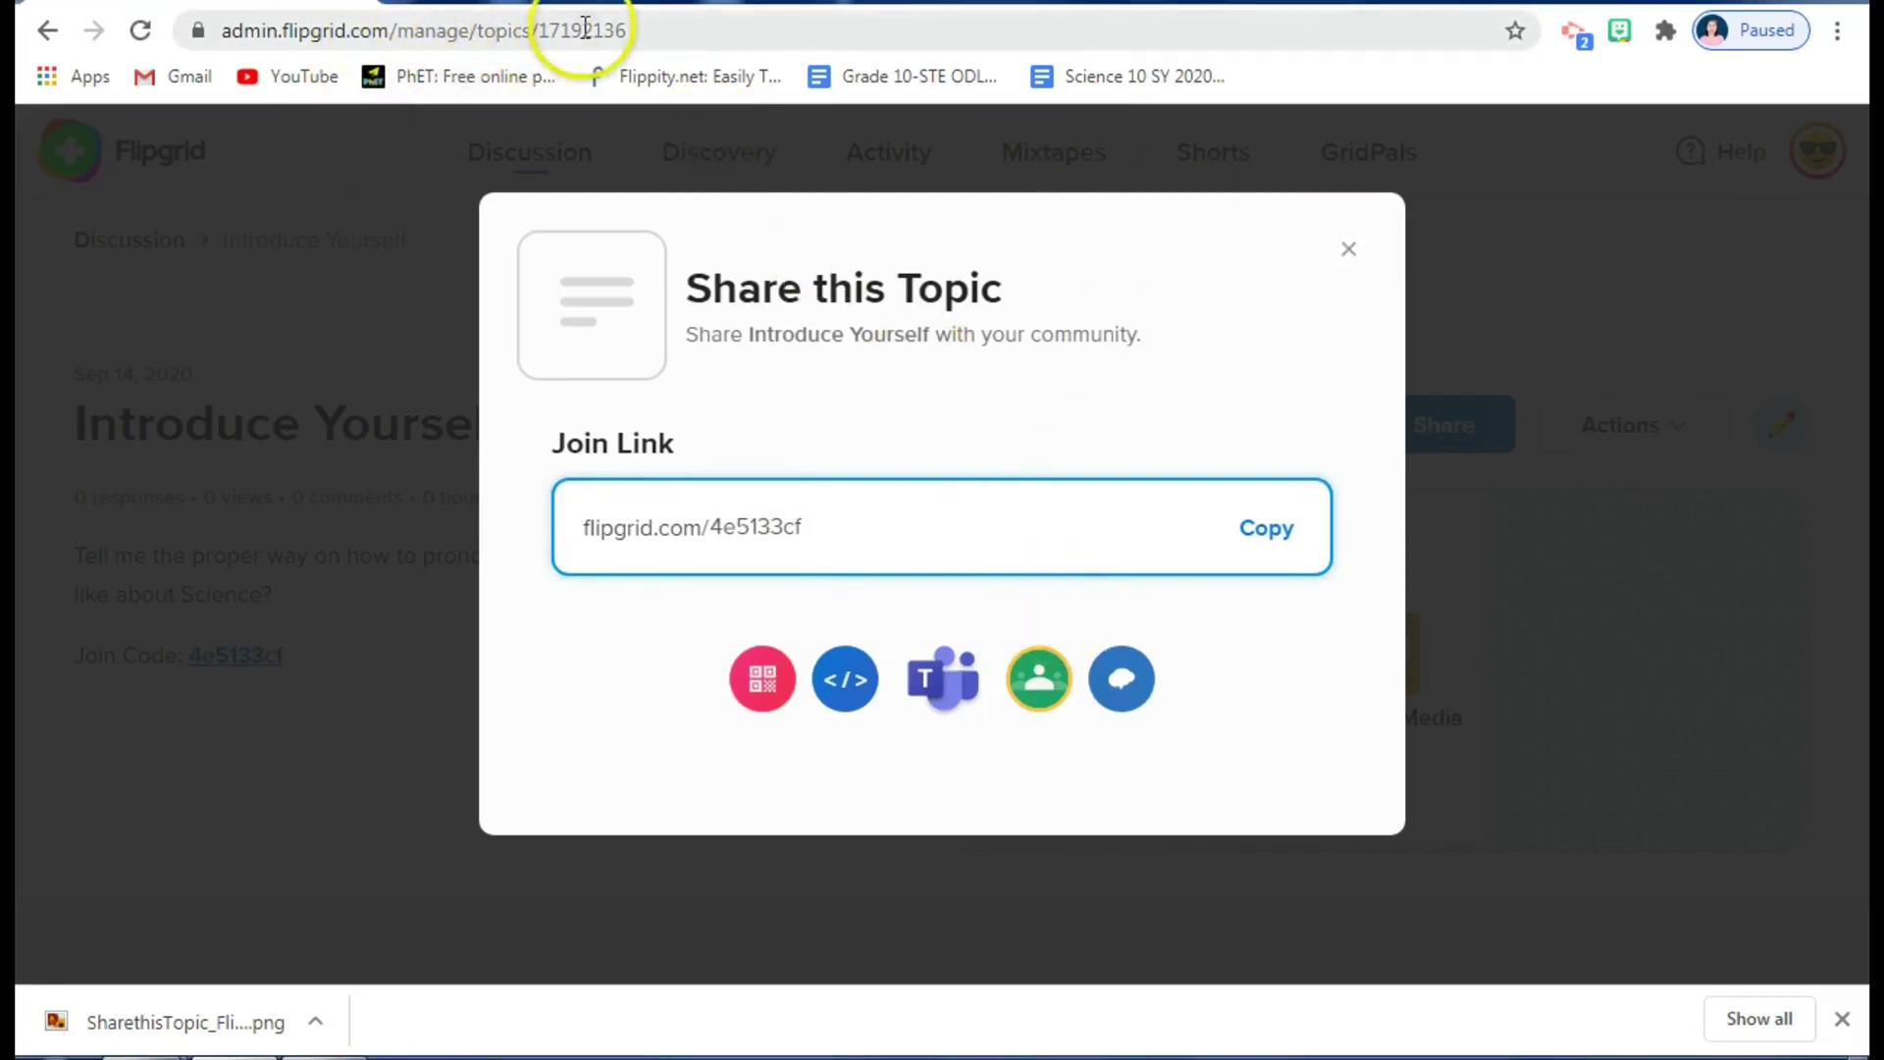
{"action": "key", "text": "ctrl+t"}
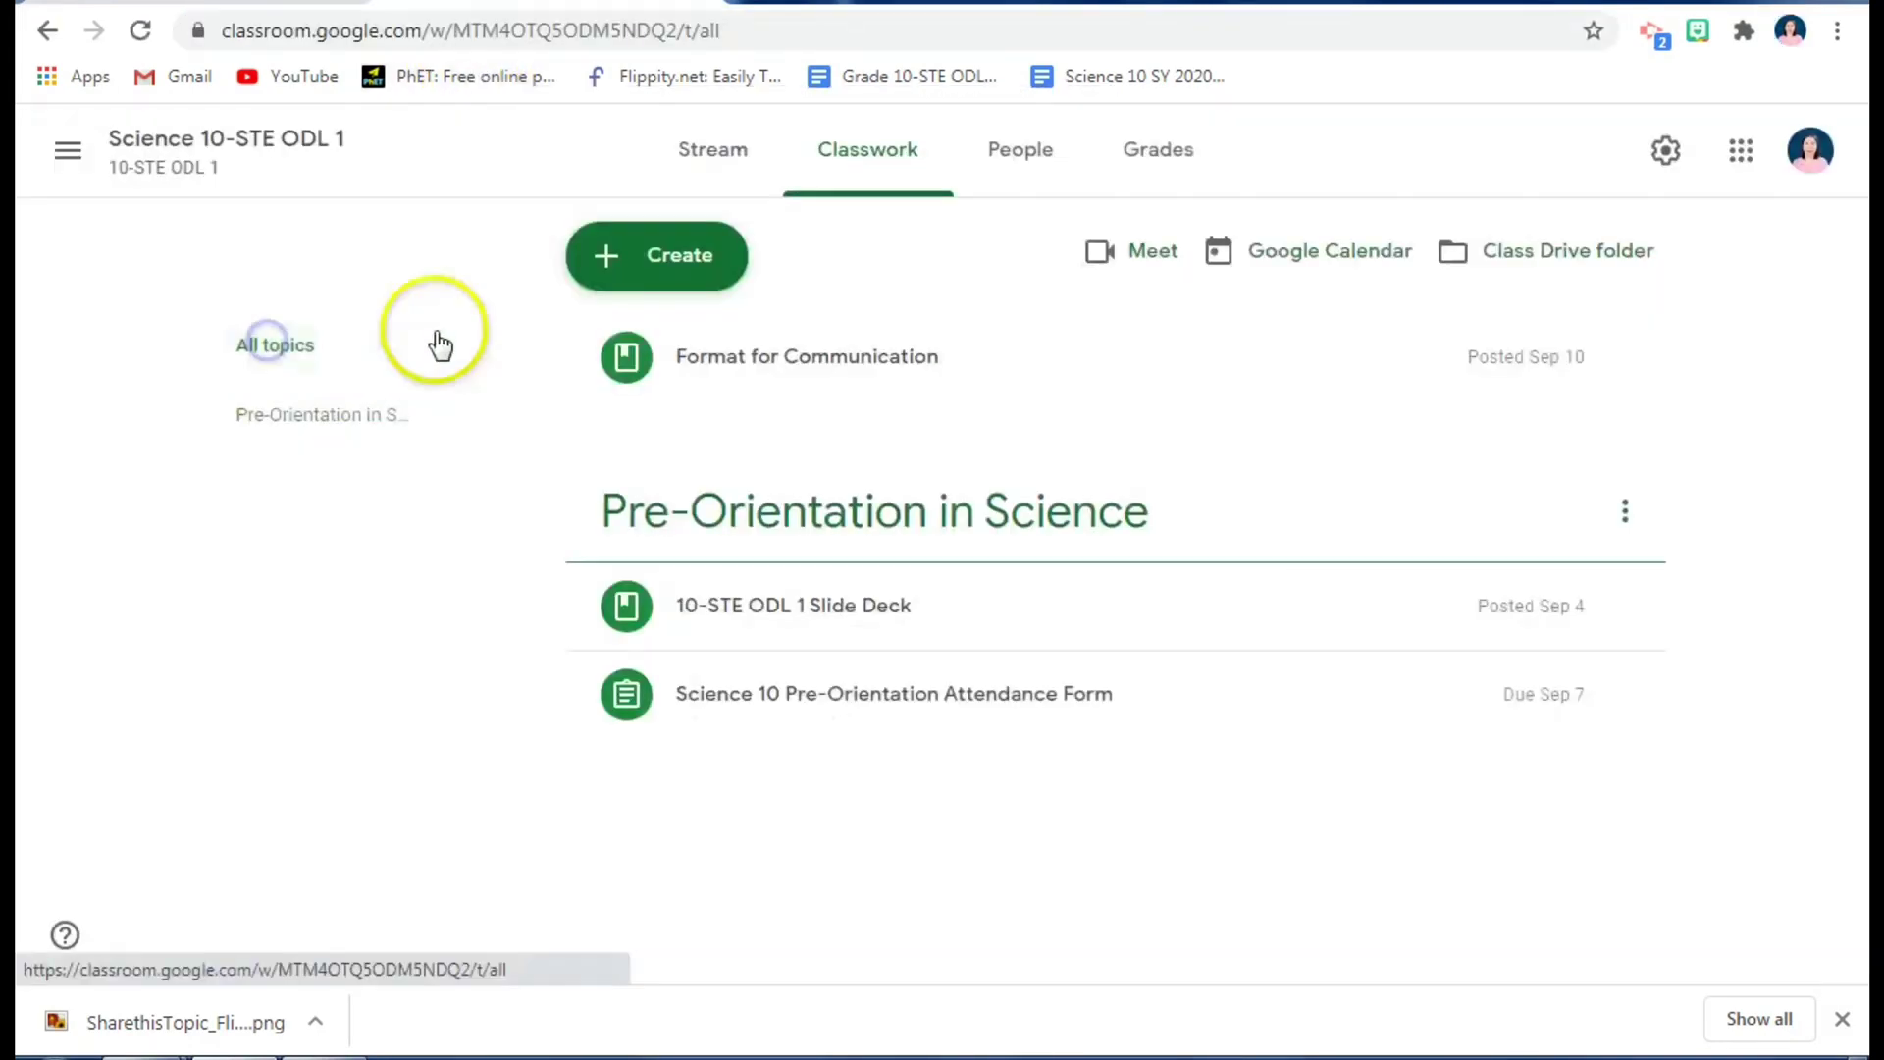
- Start a new assignment titled 'Please answer the discussion in Flipgrid.com: Introduce Yourself'
{"action": "left_click", "coordinate": [663, 270]}
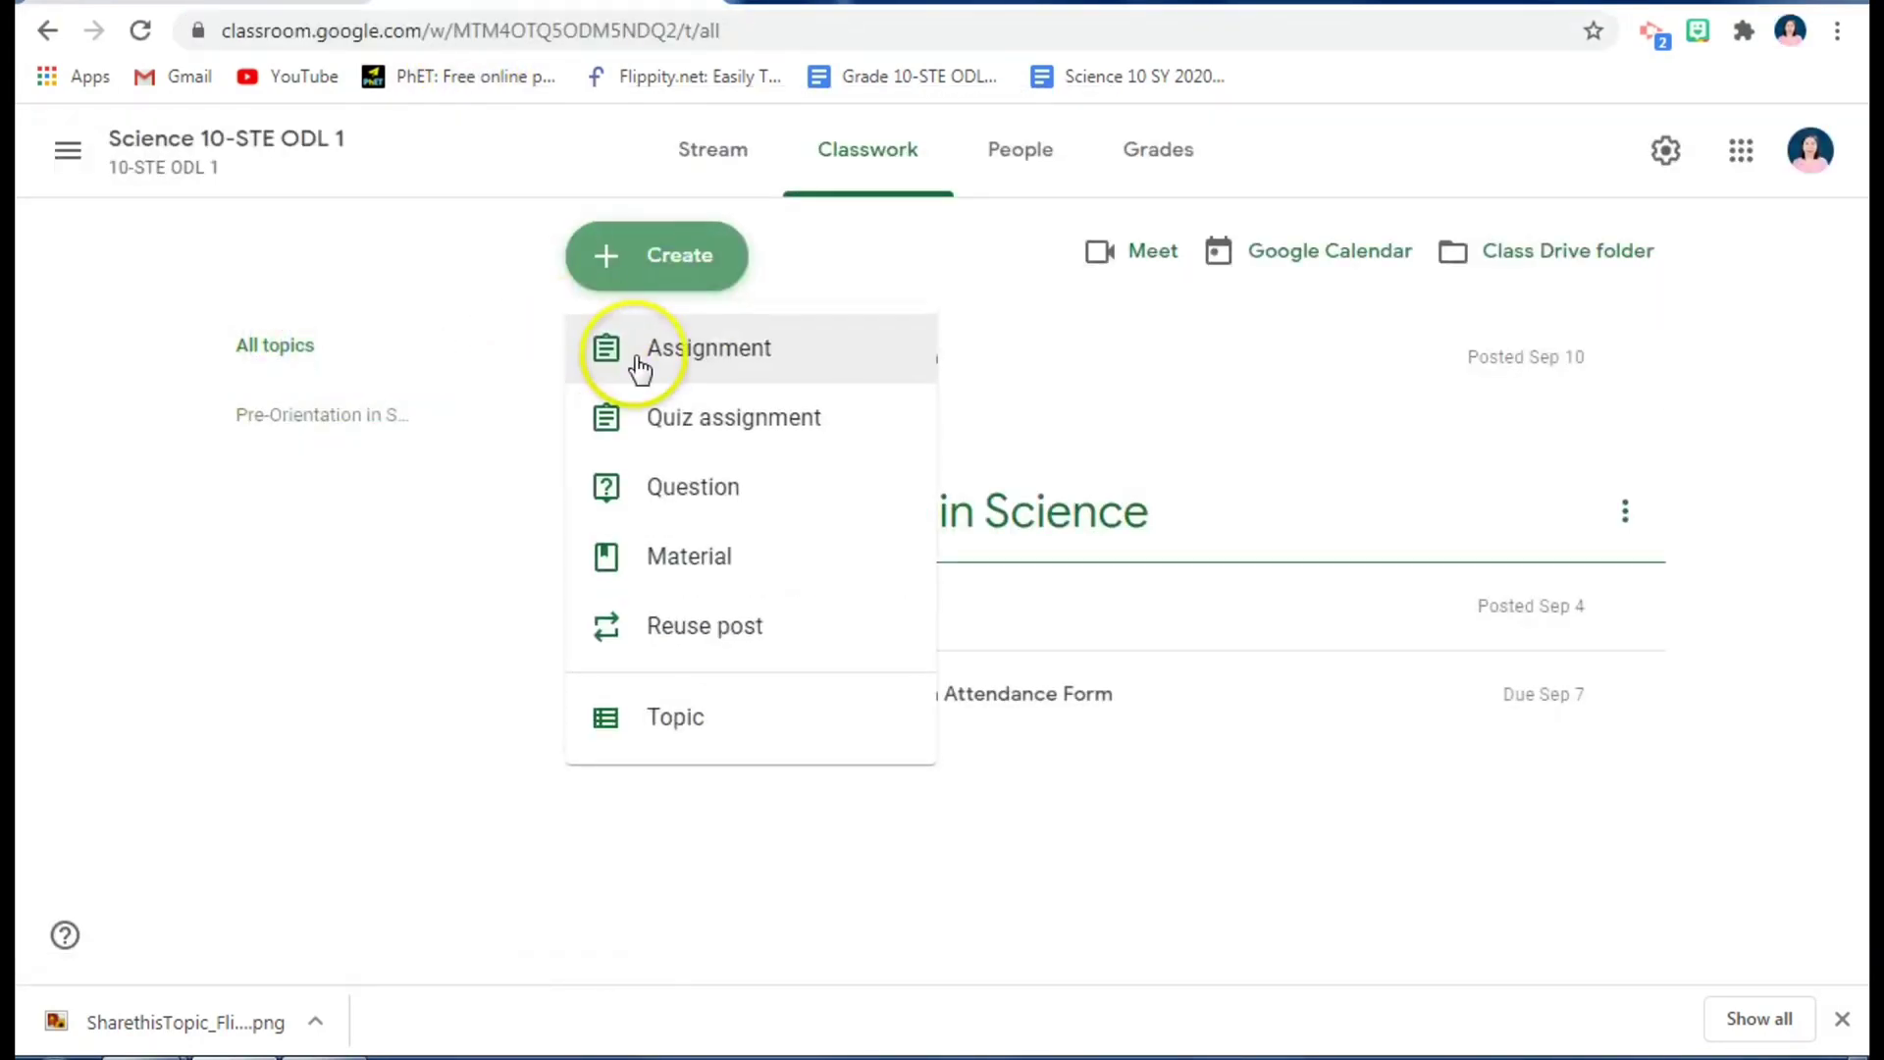
{"action": "left_click", "coordinate": [638, 369]}
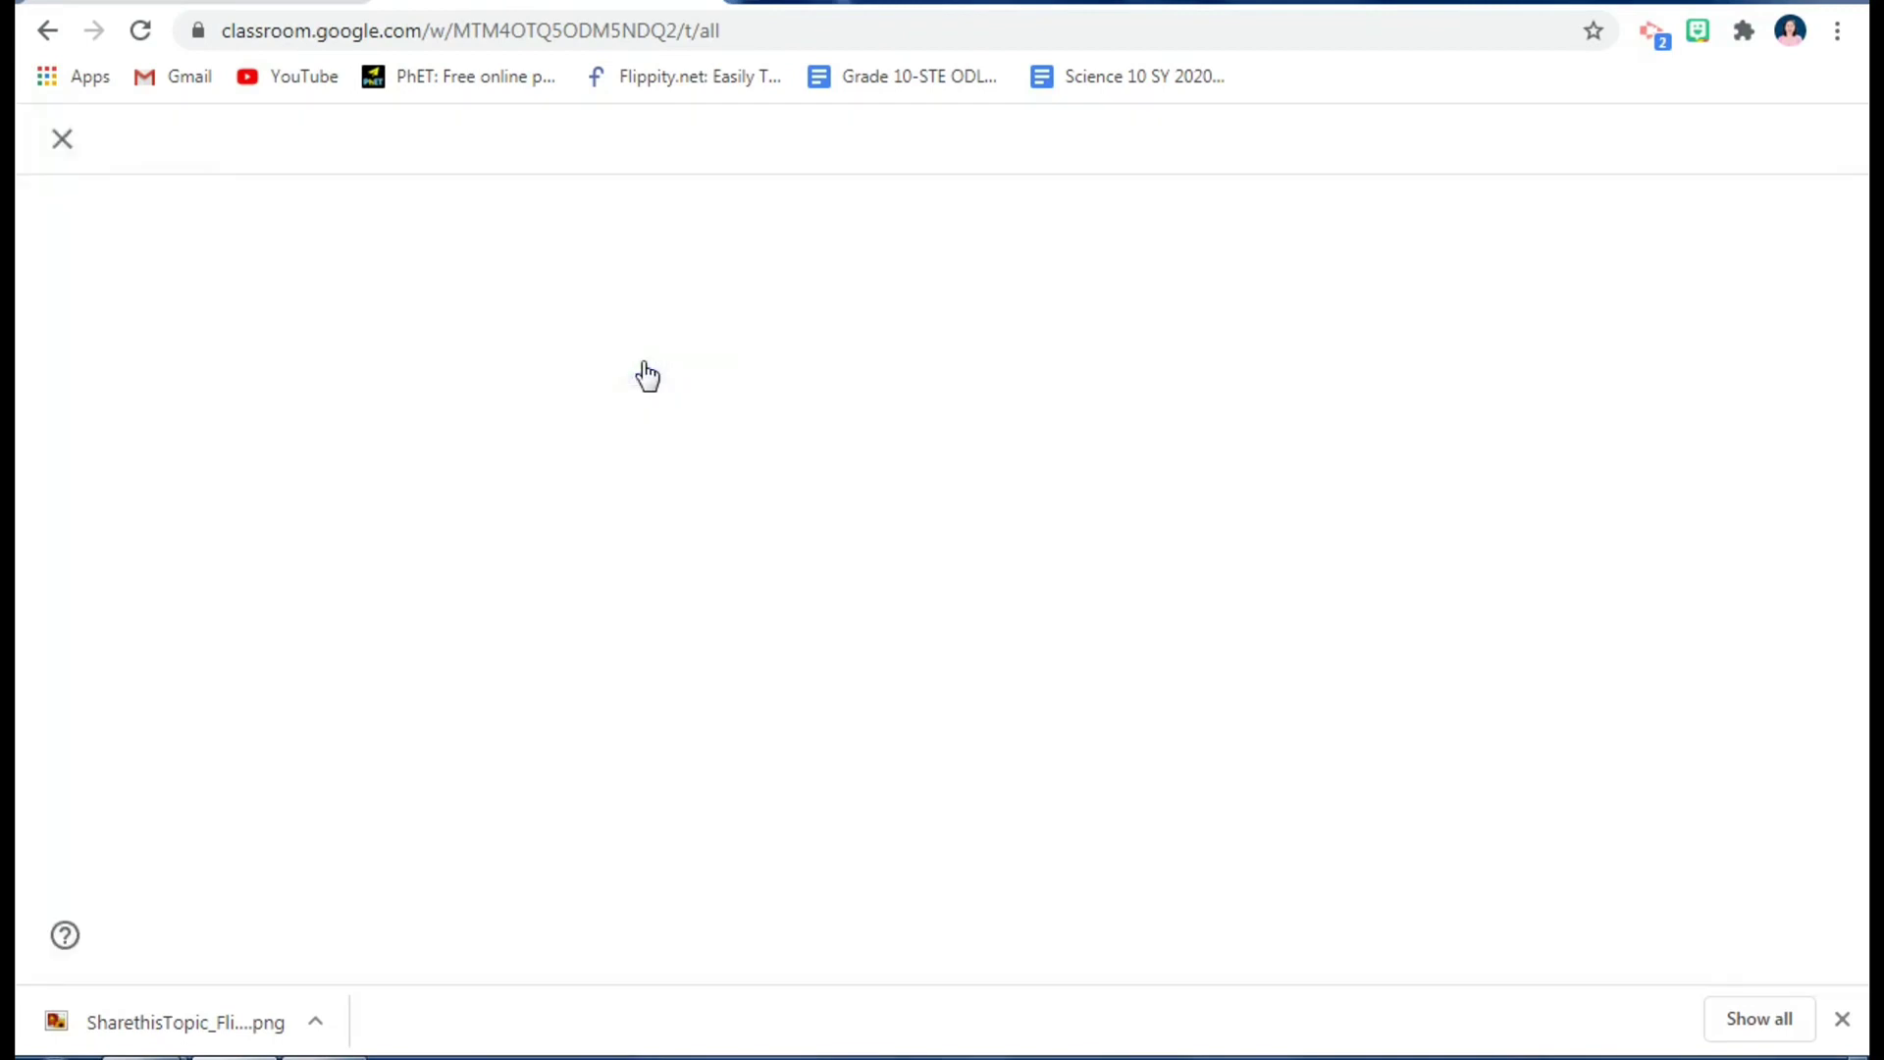
{"action": "type", "text": "Ple"}
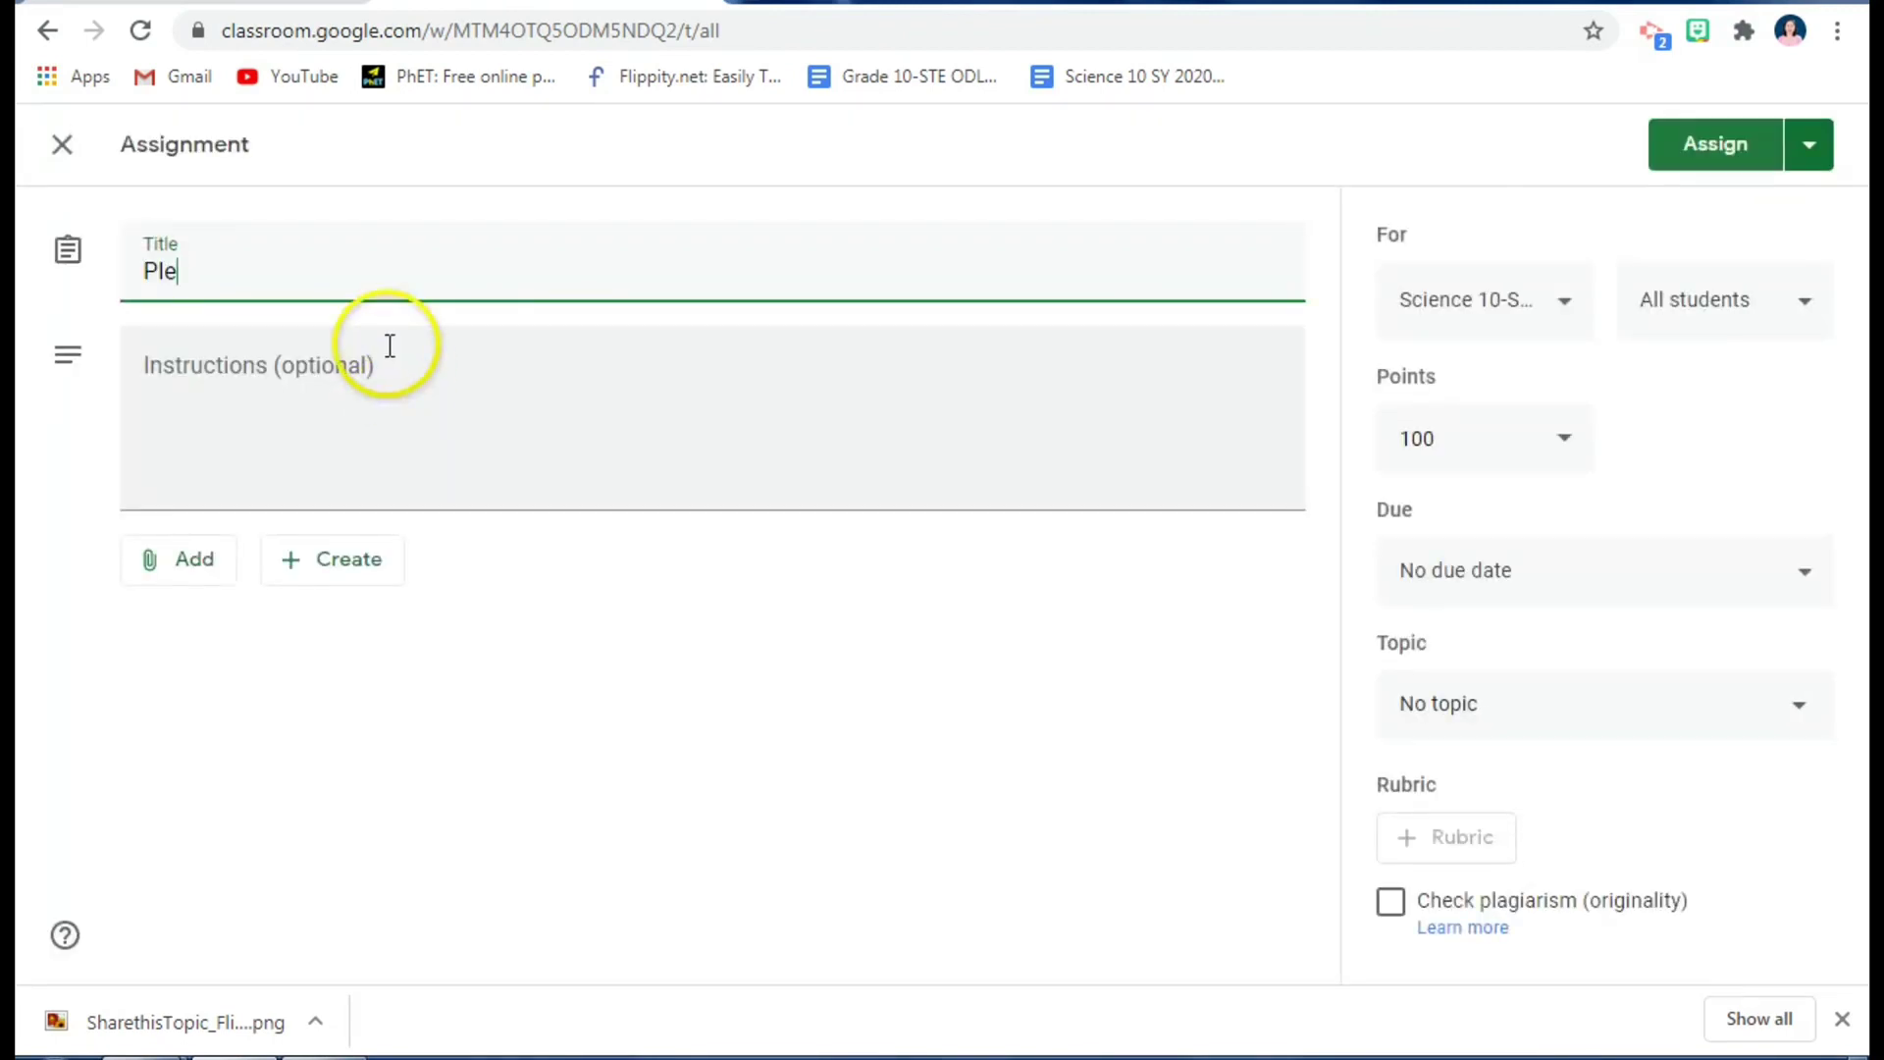
{"action": "type", "text": "ase answer the discussion in Flipgrid.com: Introduce Yourself"}
{"action": "left_click", "coordinate": [390, 345]}
{"action": "type", "text": "Download the Flipgrid.app in you smartphone or create an account in Flipgrid.com using your laptop/dekstop computer."}
{"action": "key", "text": "Return"}
{"action": "type", "text": "To join the discussion, you may scanned the QR code or use the Flipgrid code:"}
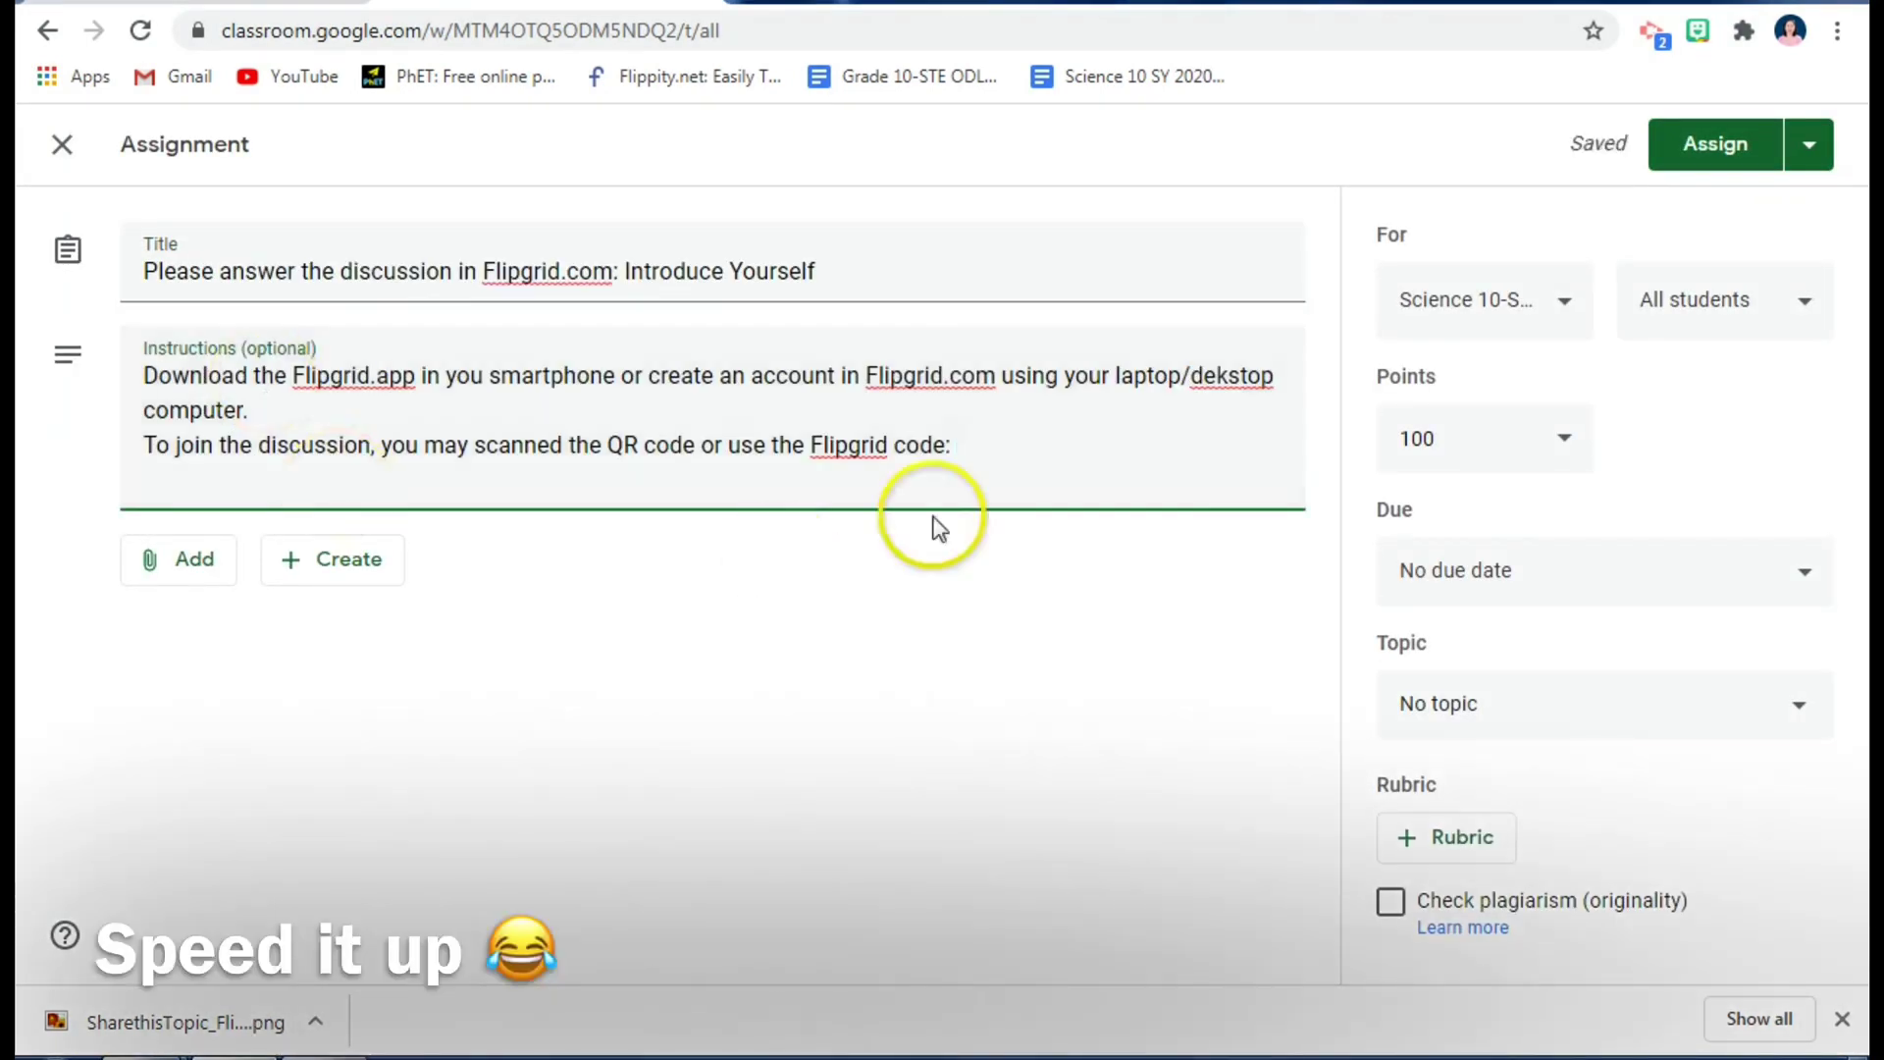
{"action": "key", "text": "ctrl+v"}
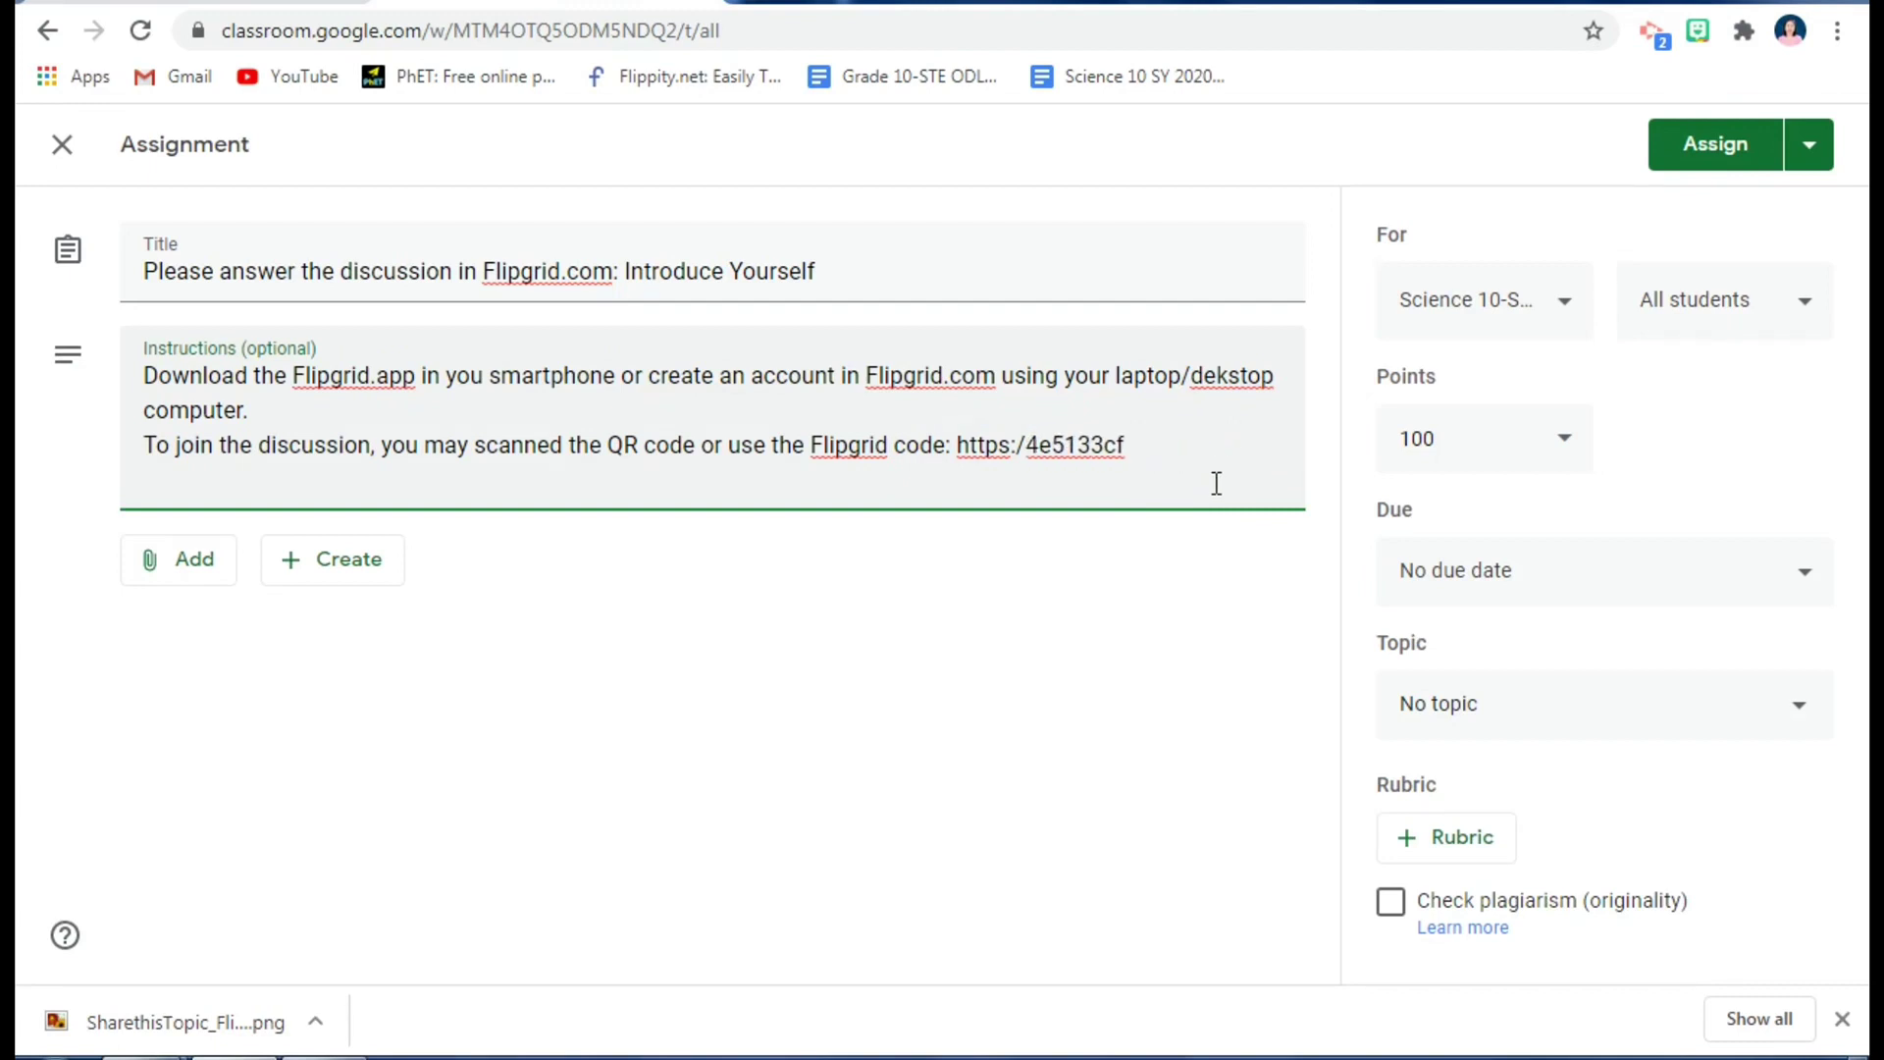
{"action": "key", "text": "BackSpace"}
{"action": "key", "text": "BackSpace"}
{"action": "key", "text": "BackSpace"}
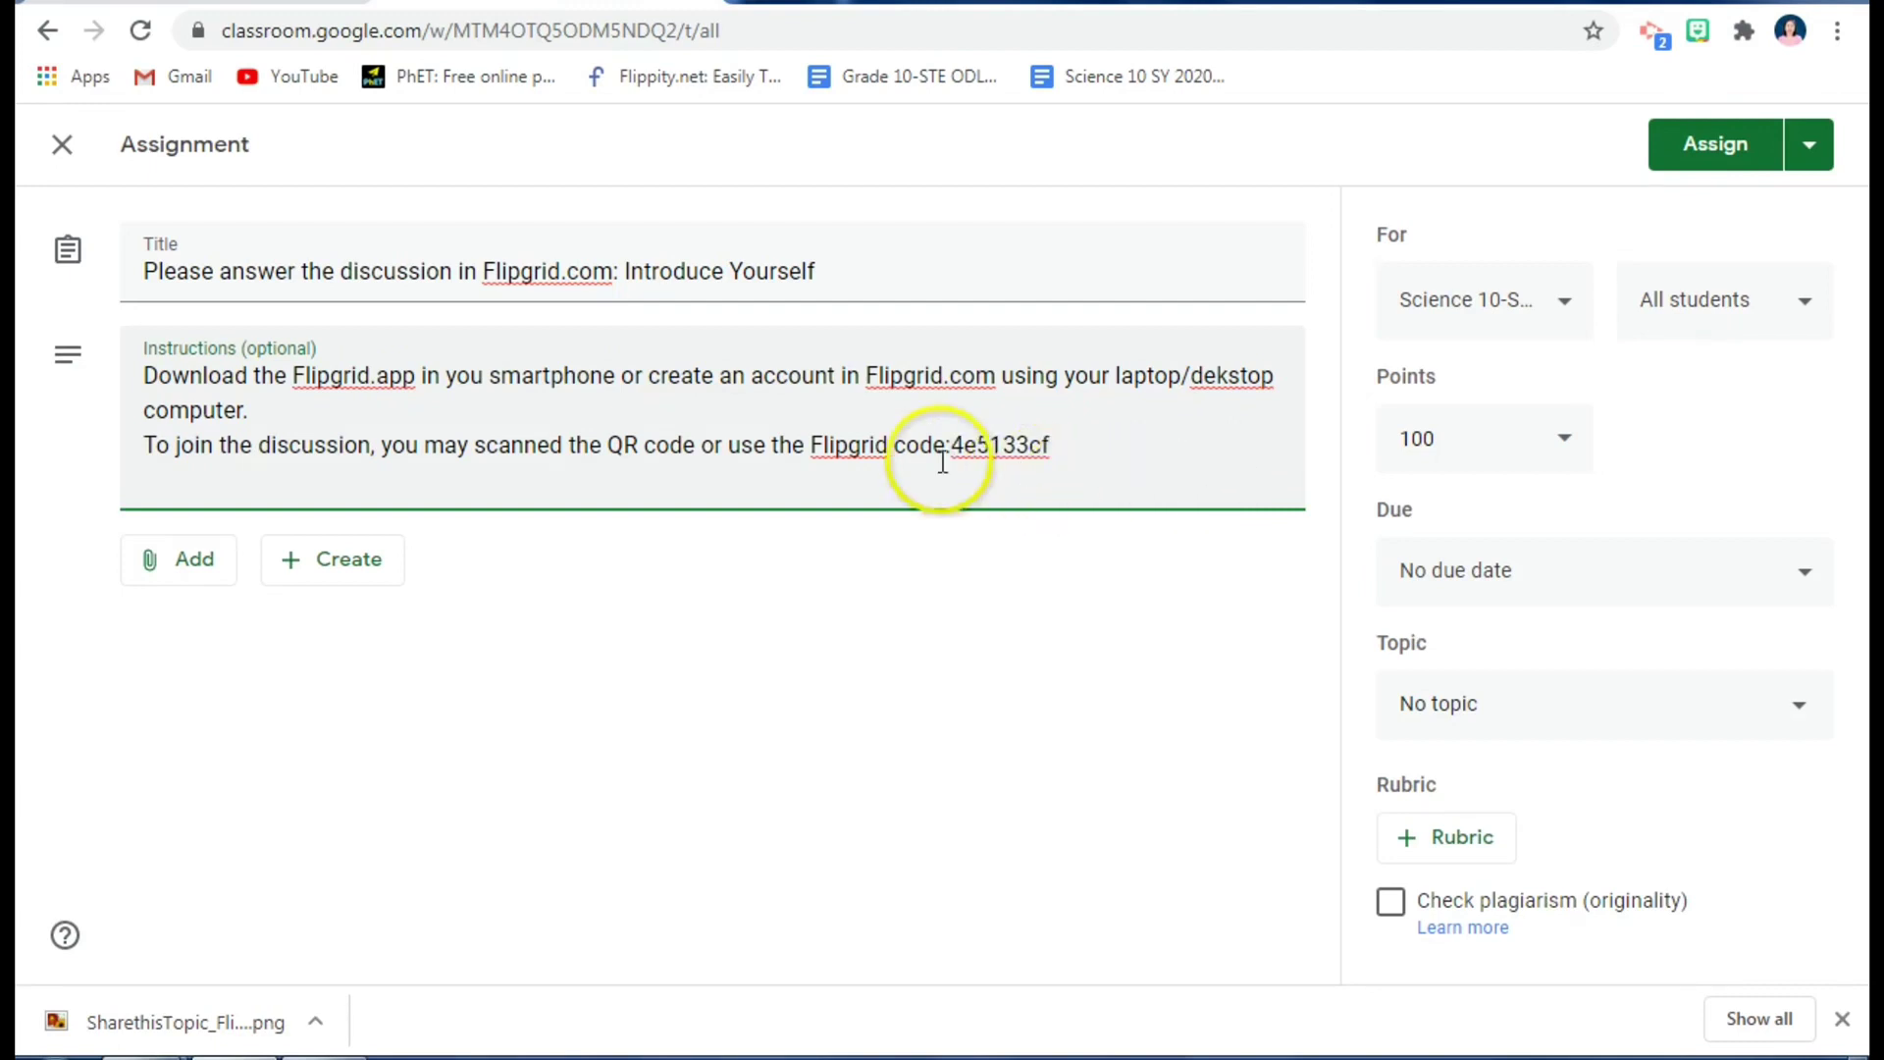
{"action": "right_click", "coordinate": [871, 450]}
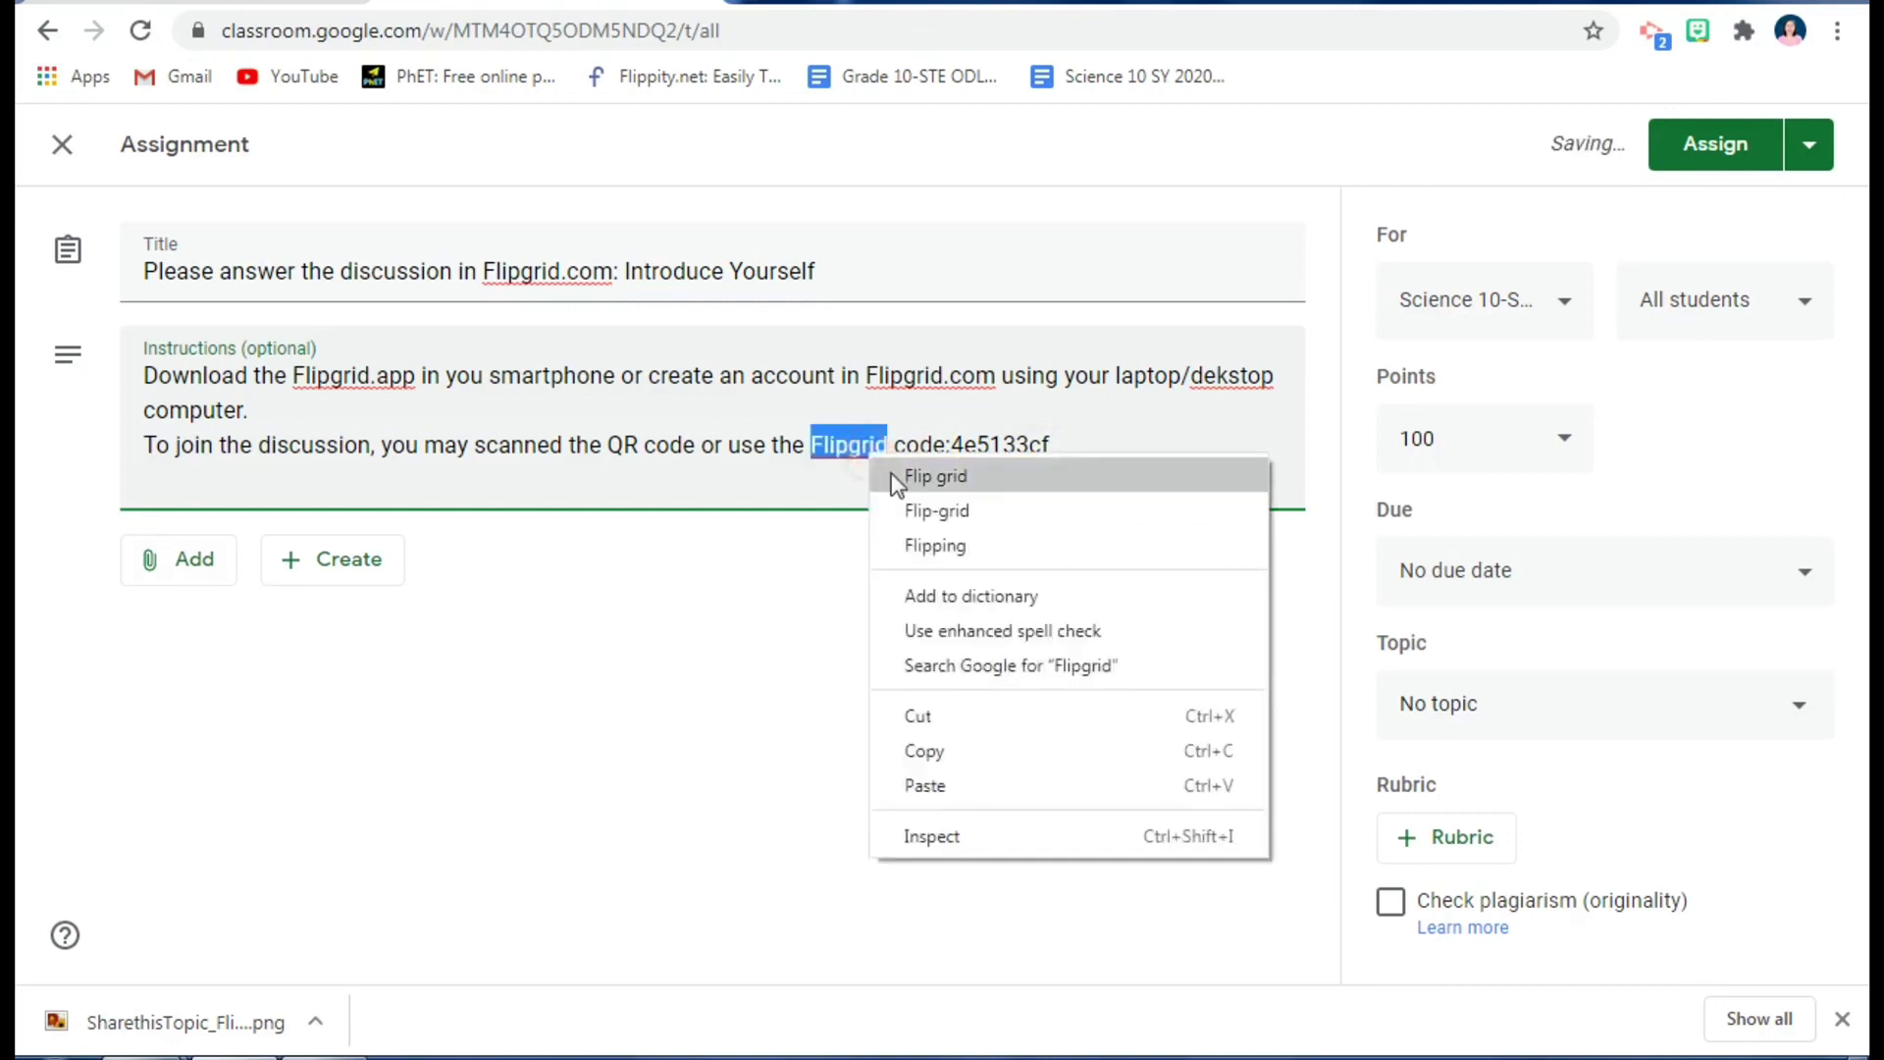
{"action": "left_click", "coordinate": [831, 475]}
{"action": "left_click_drag", "start_coordinate": [896, 452], "coordinate": [949, 444]}
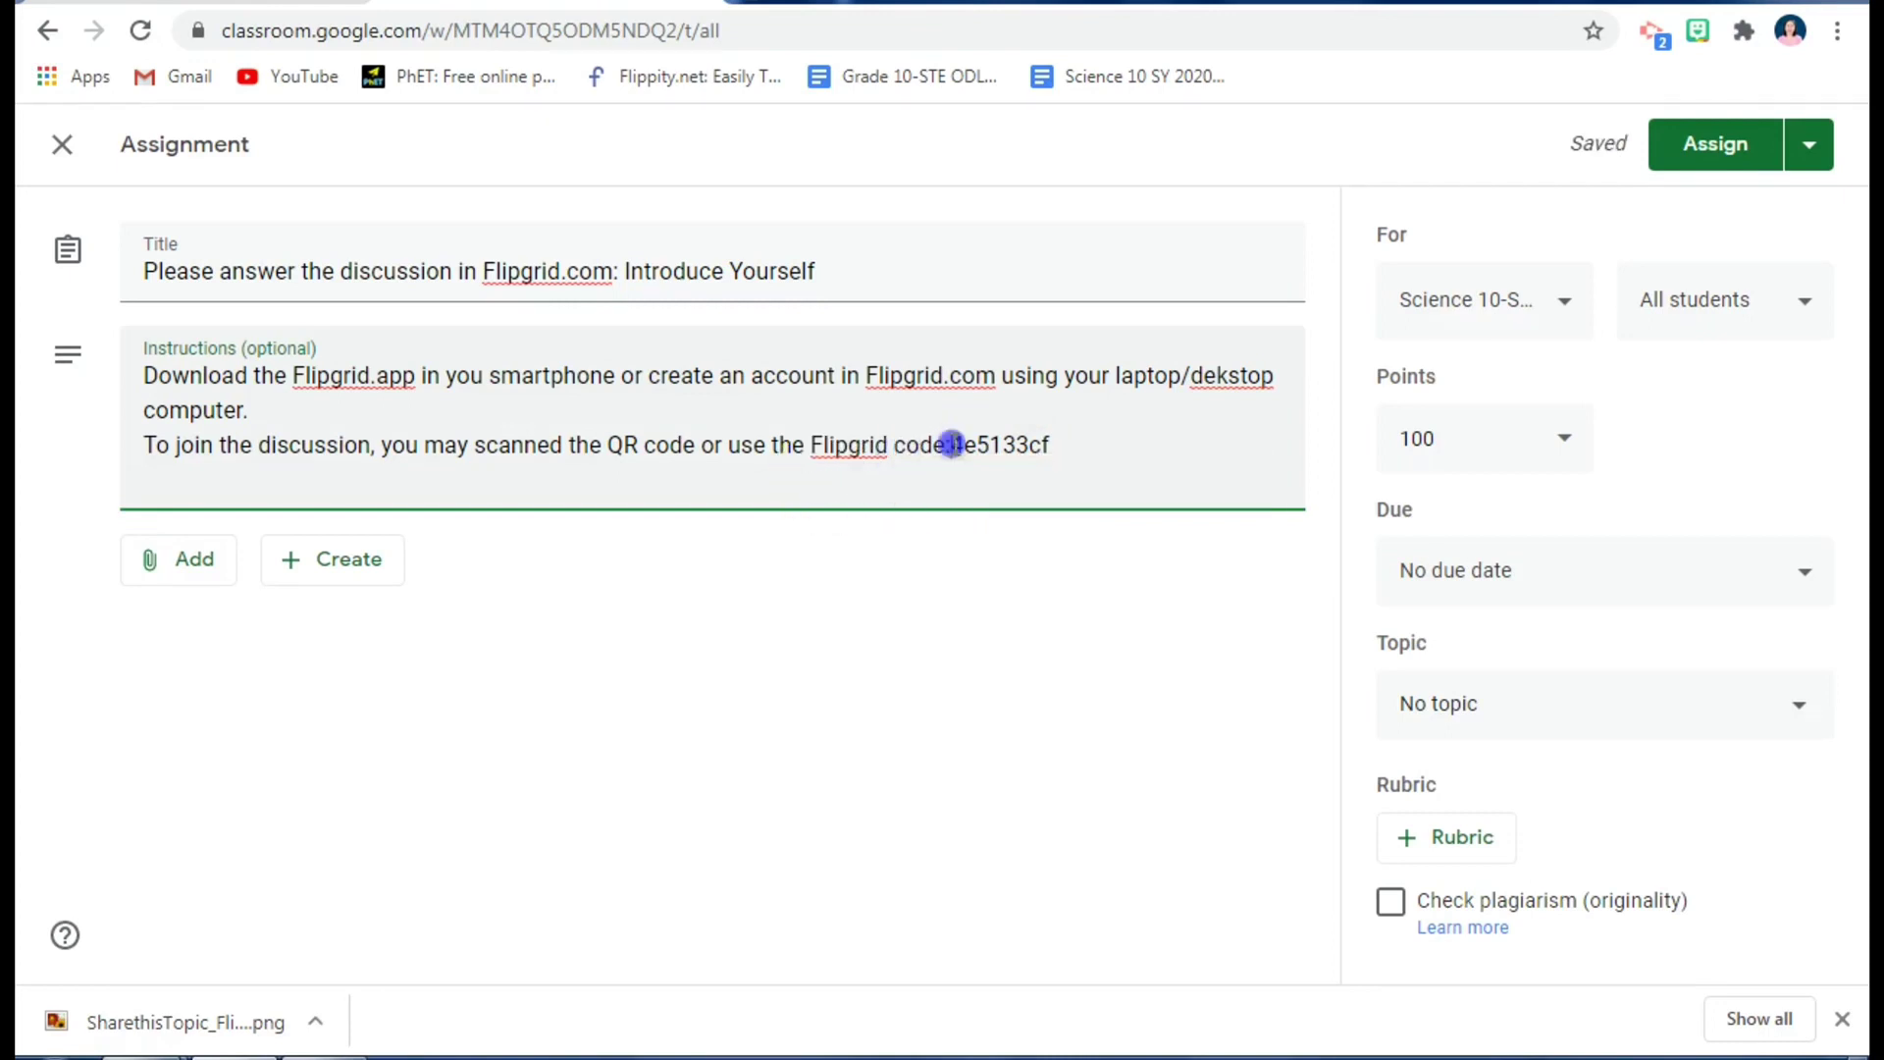
{"action": "left_click", "coordinate": [220, 587]}
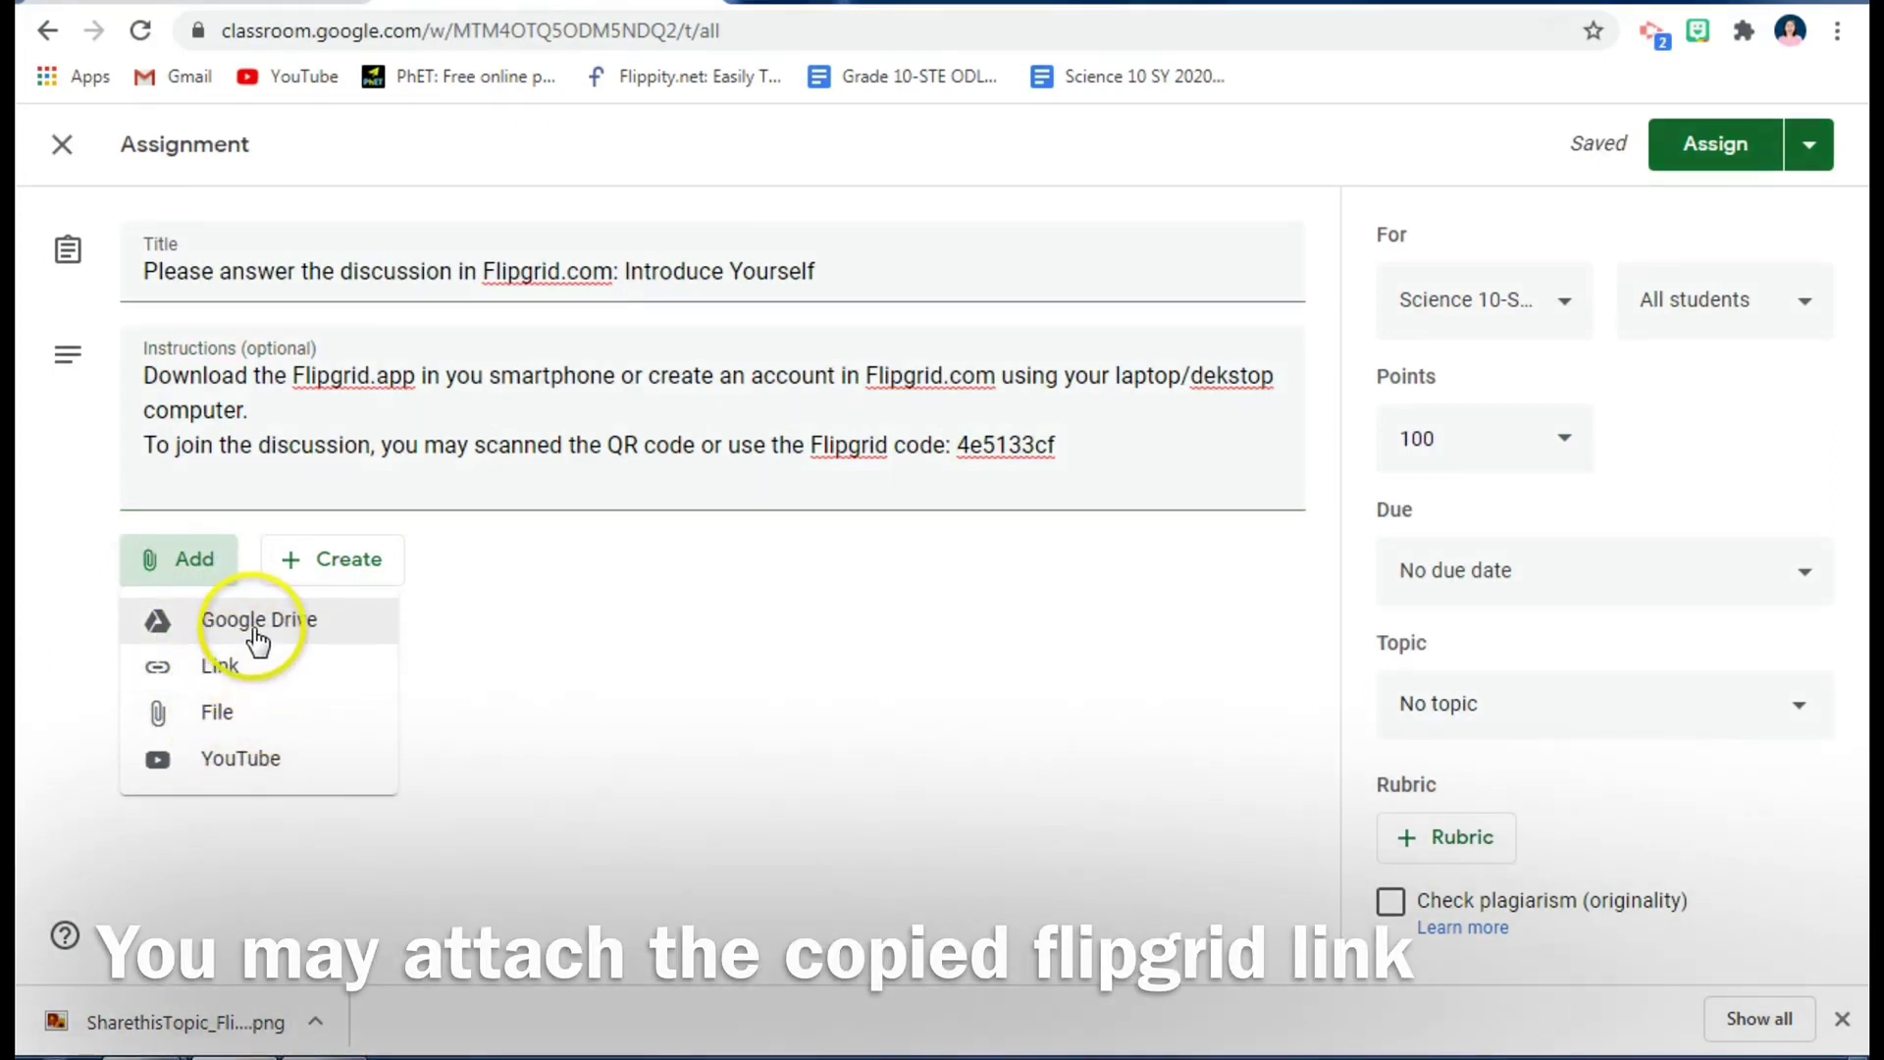
{"action": "left_click", "coordinate": [253, 636]}
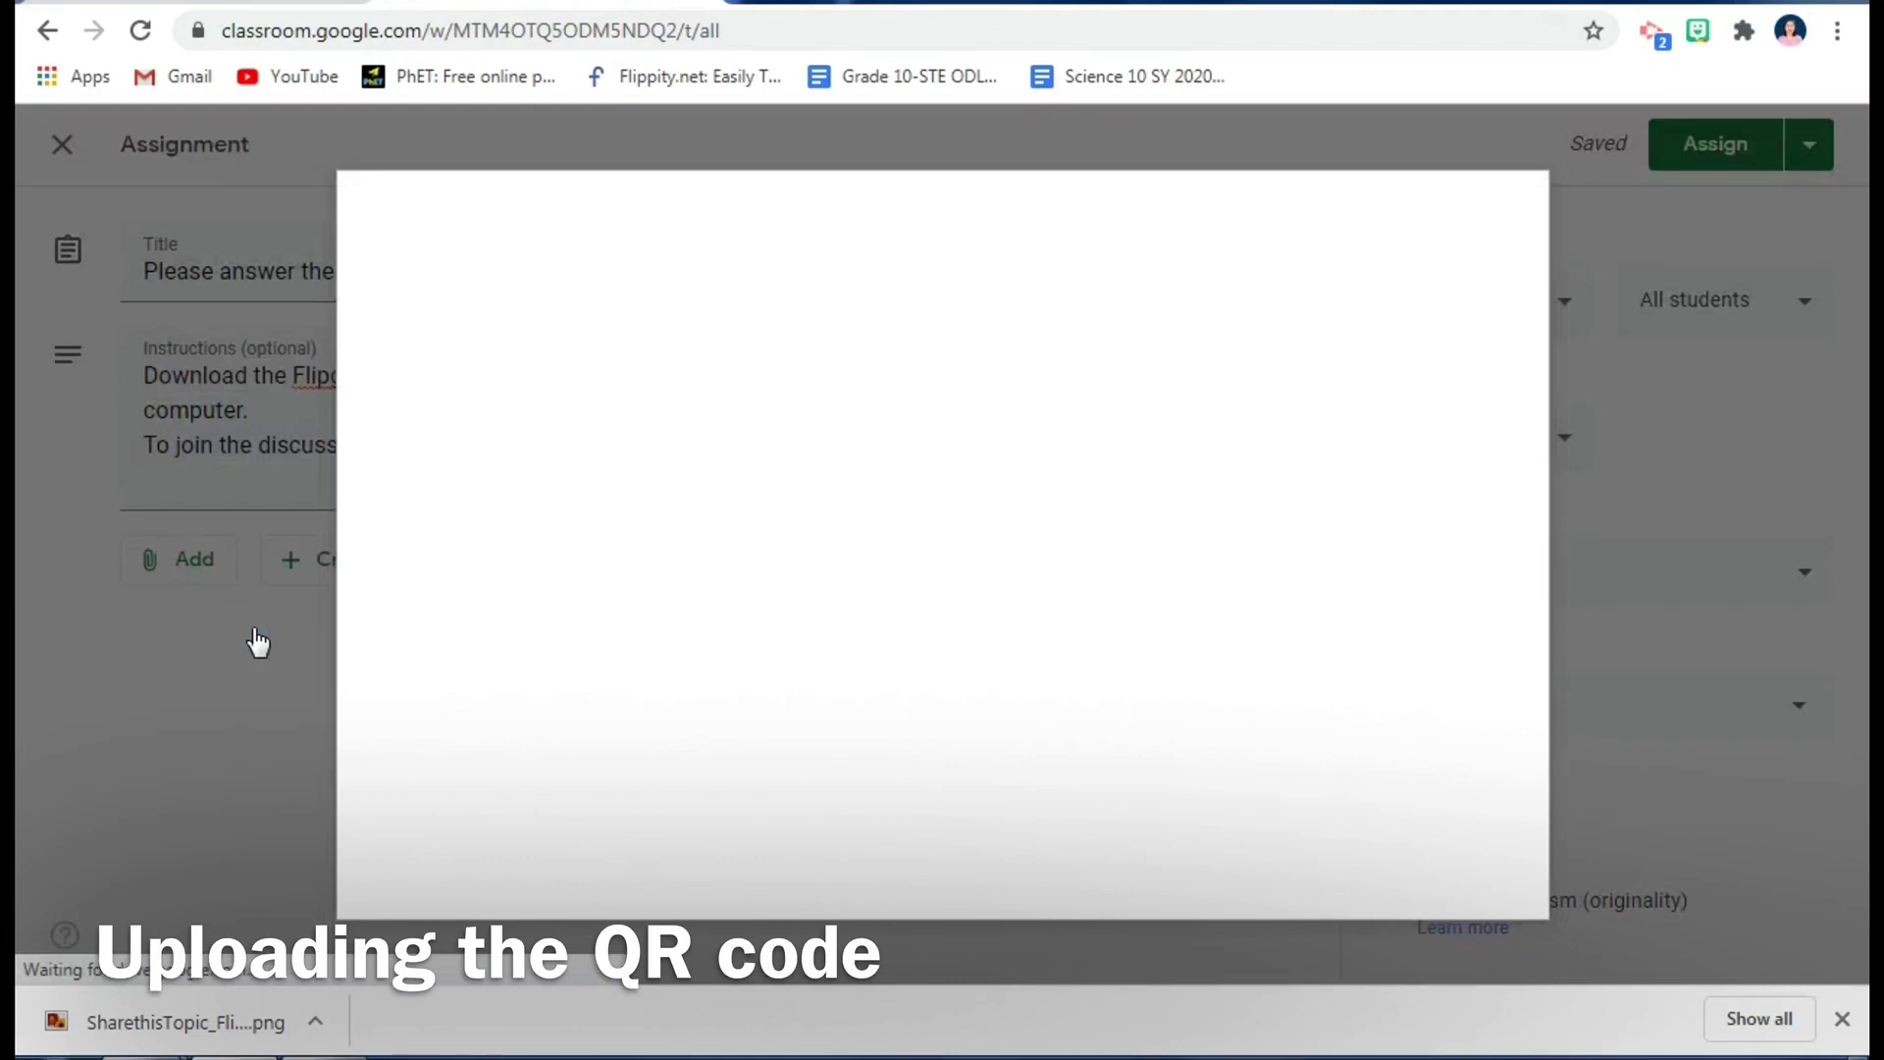
{"action": "left_click", "coordinate": [568, 314]}
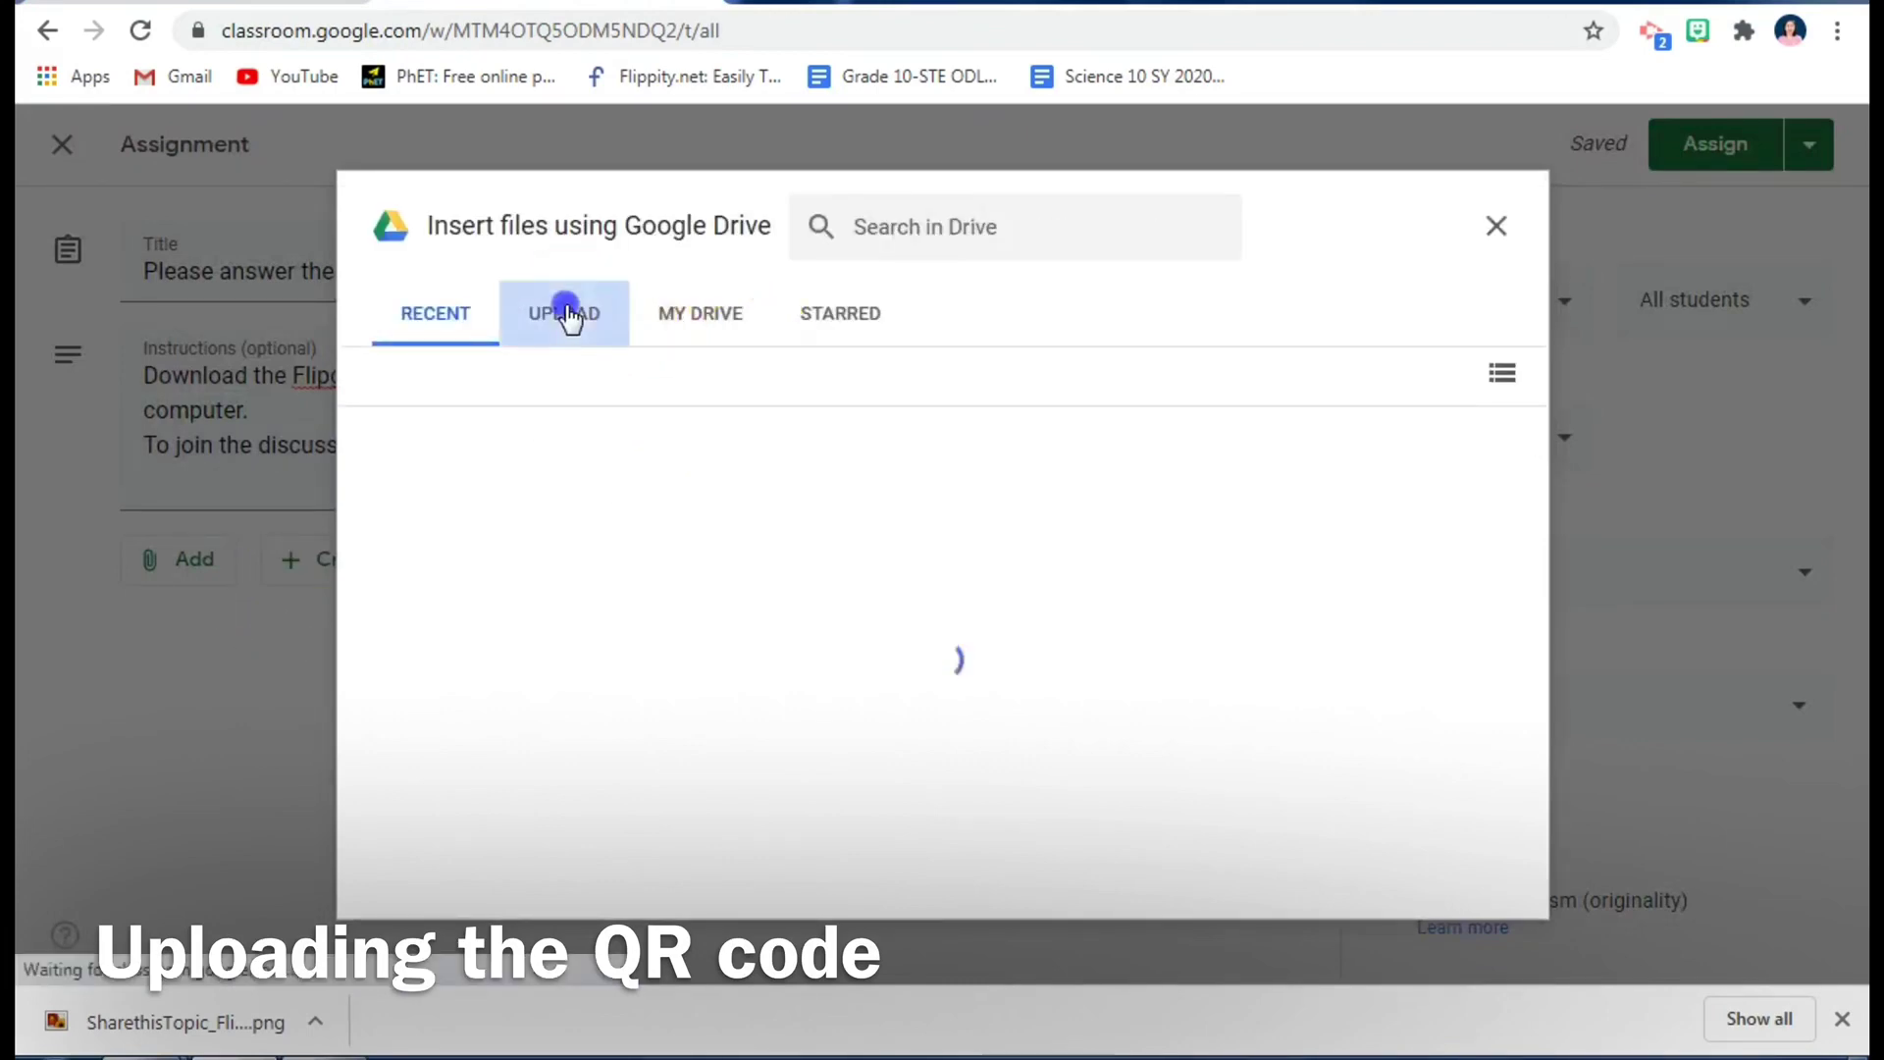
{"action": "left_click", "coordinate": [971, 726]}
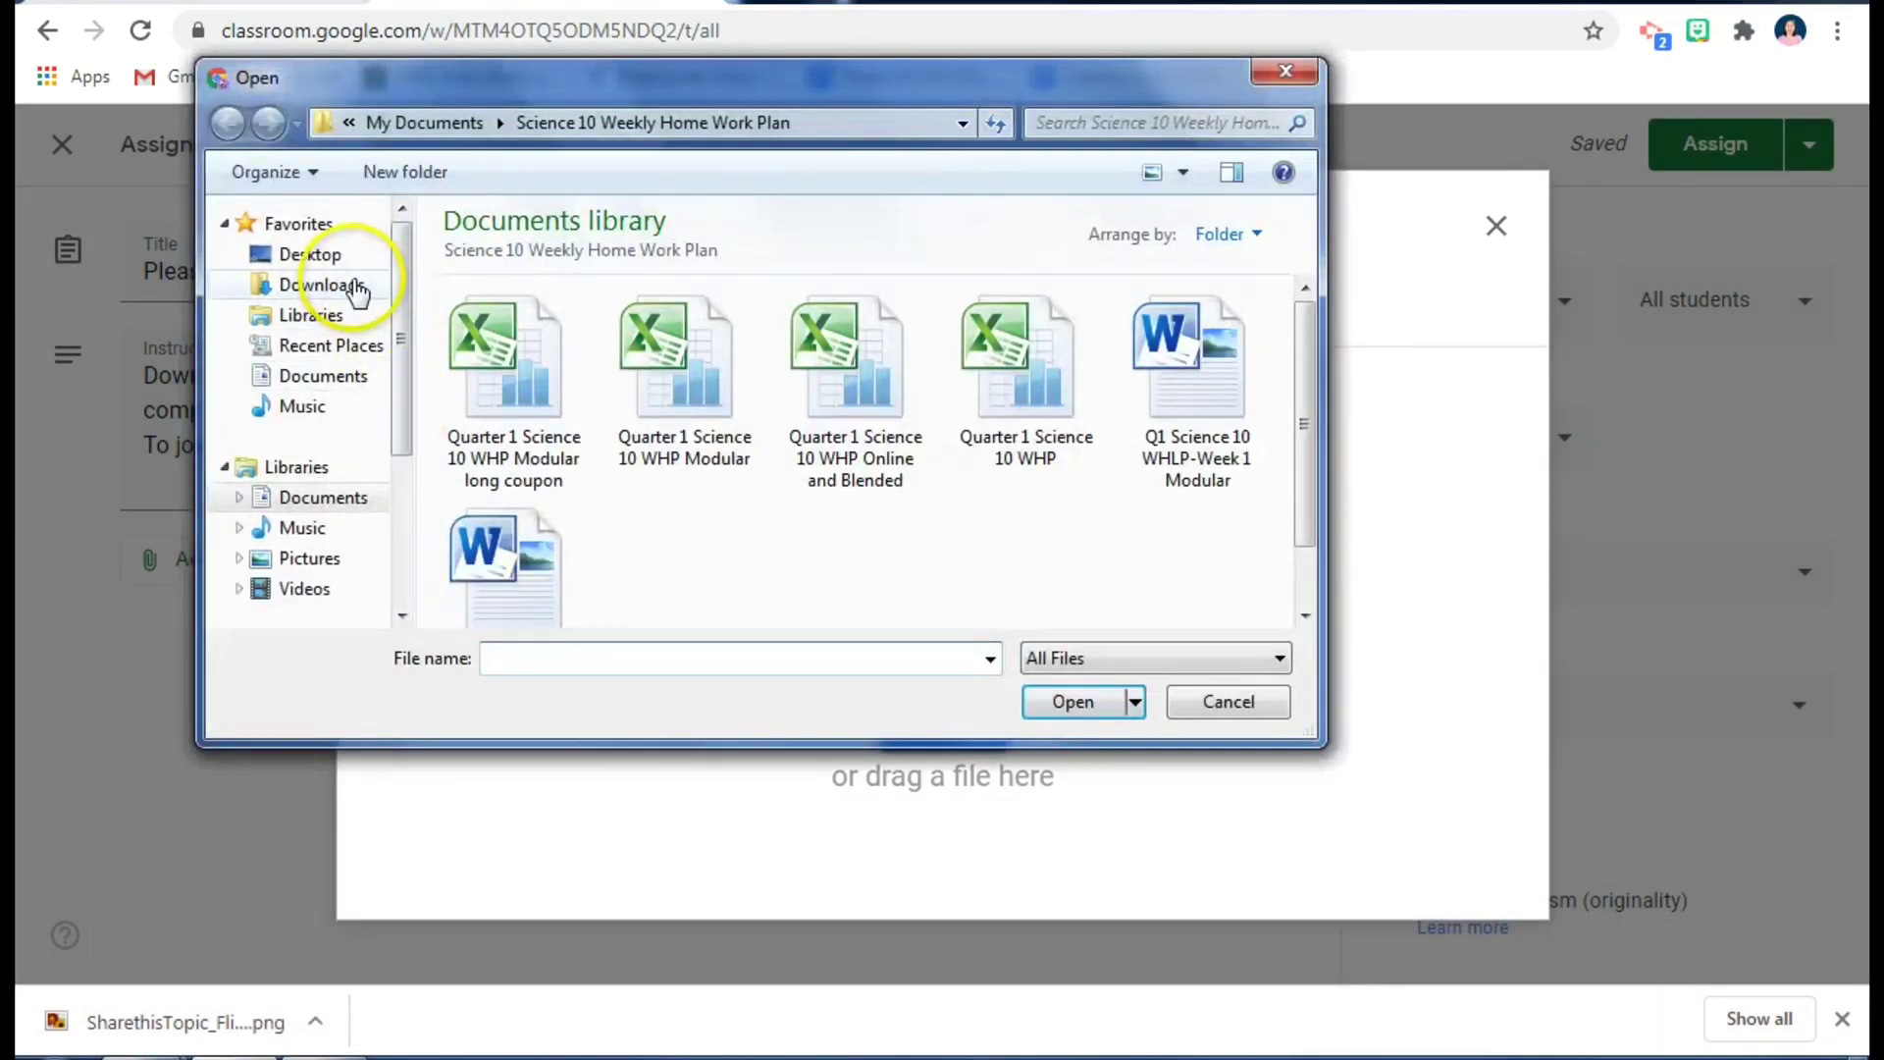
{"action": "left_click", "coordinate": [358, 286]}
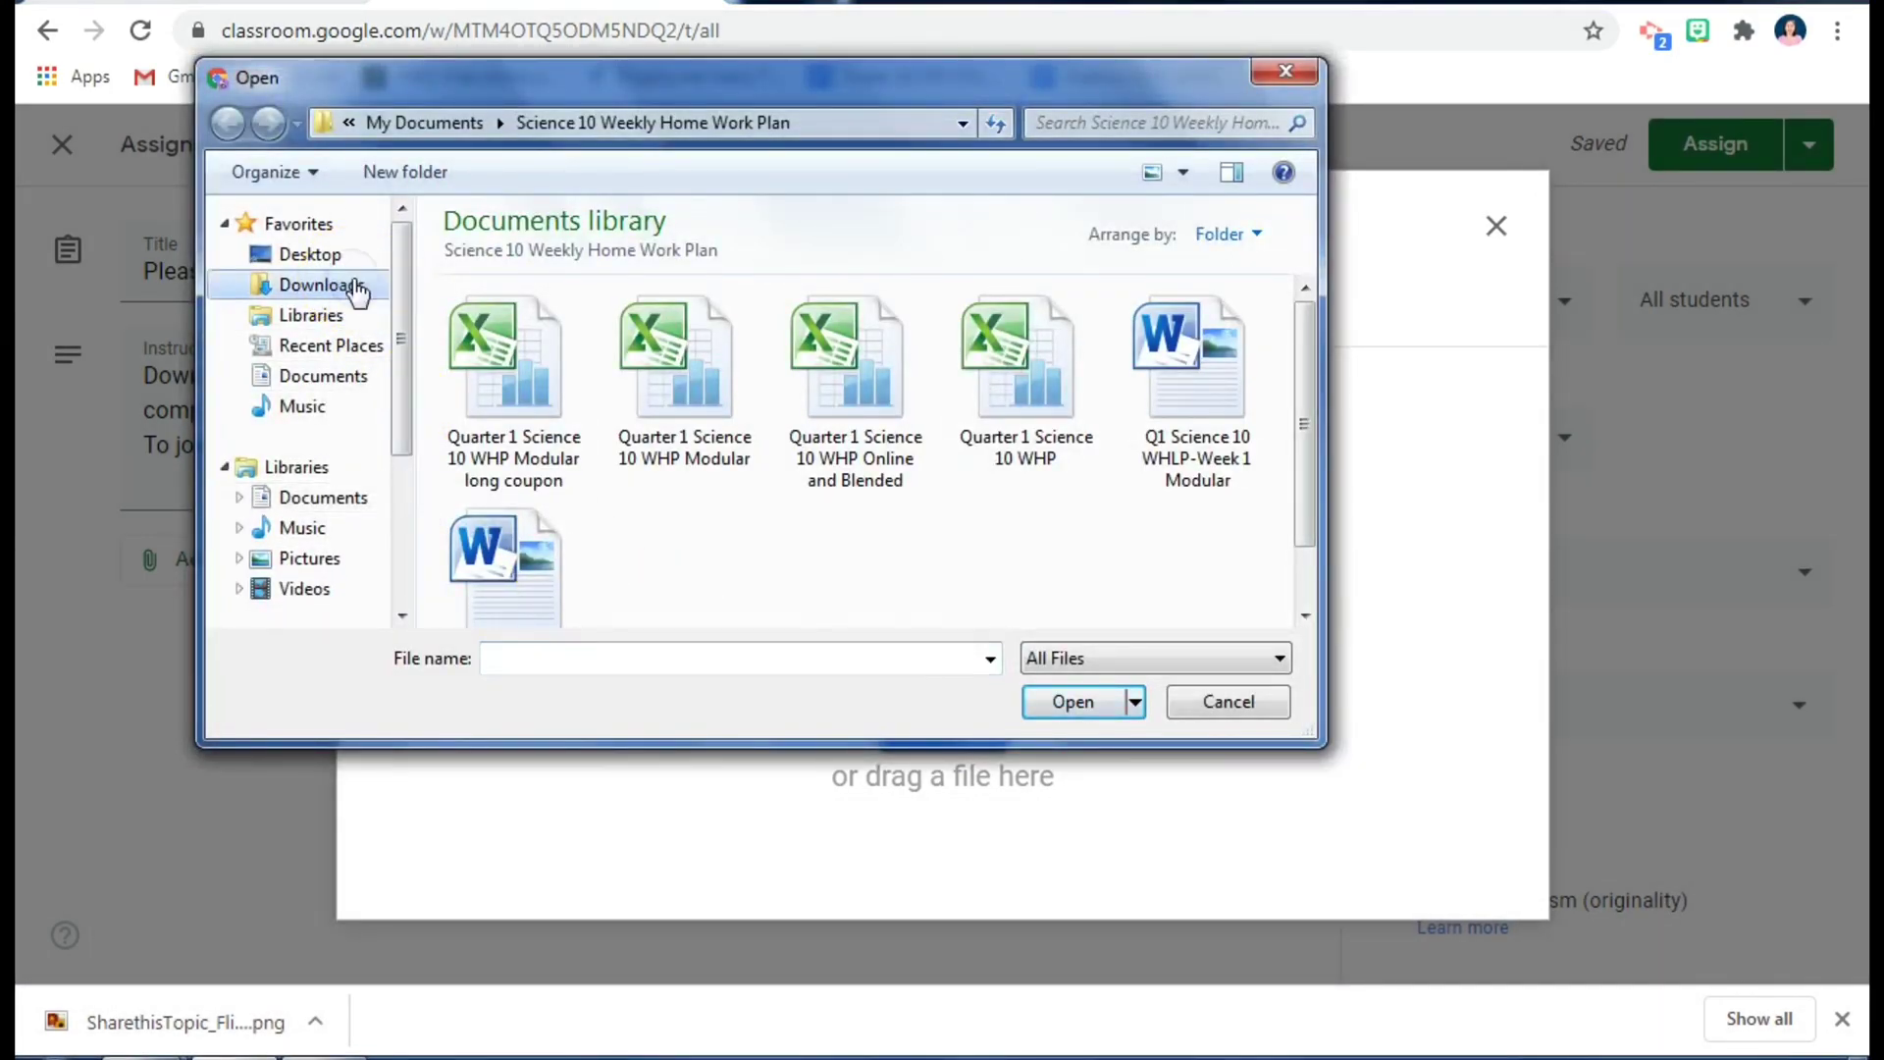
{"action": "scroll", "coordinate": [1305, 246], "scroll_direction": "down", "scroll_amount": 15}
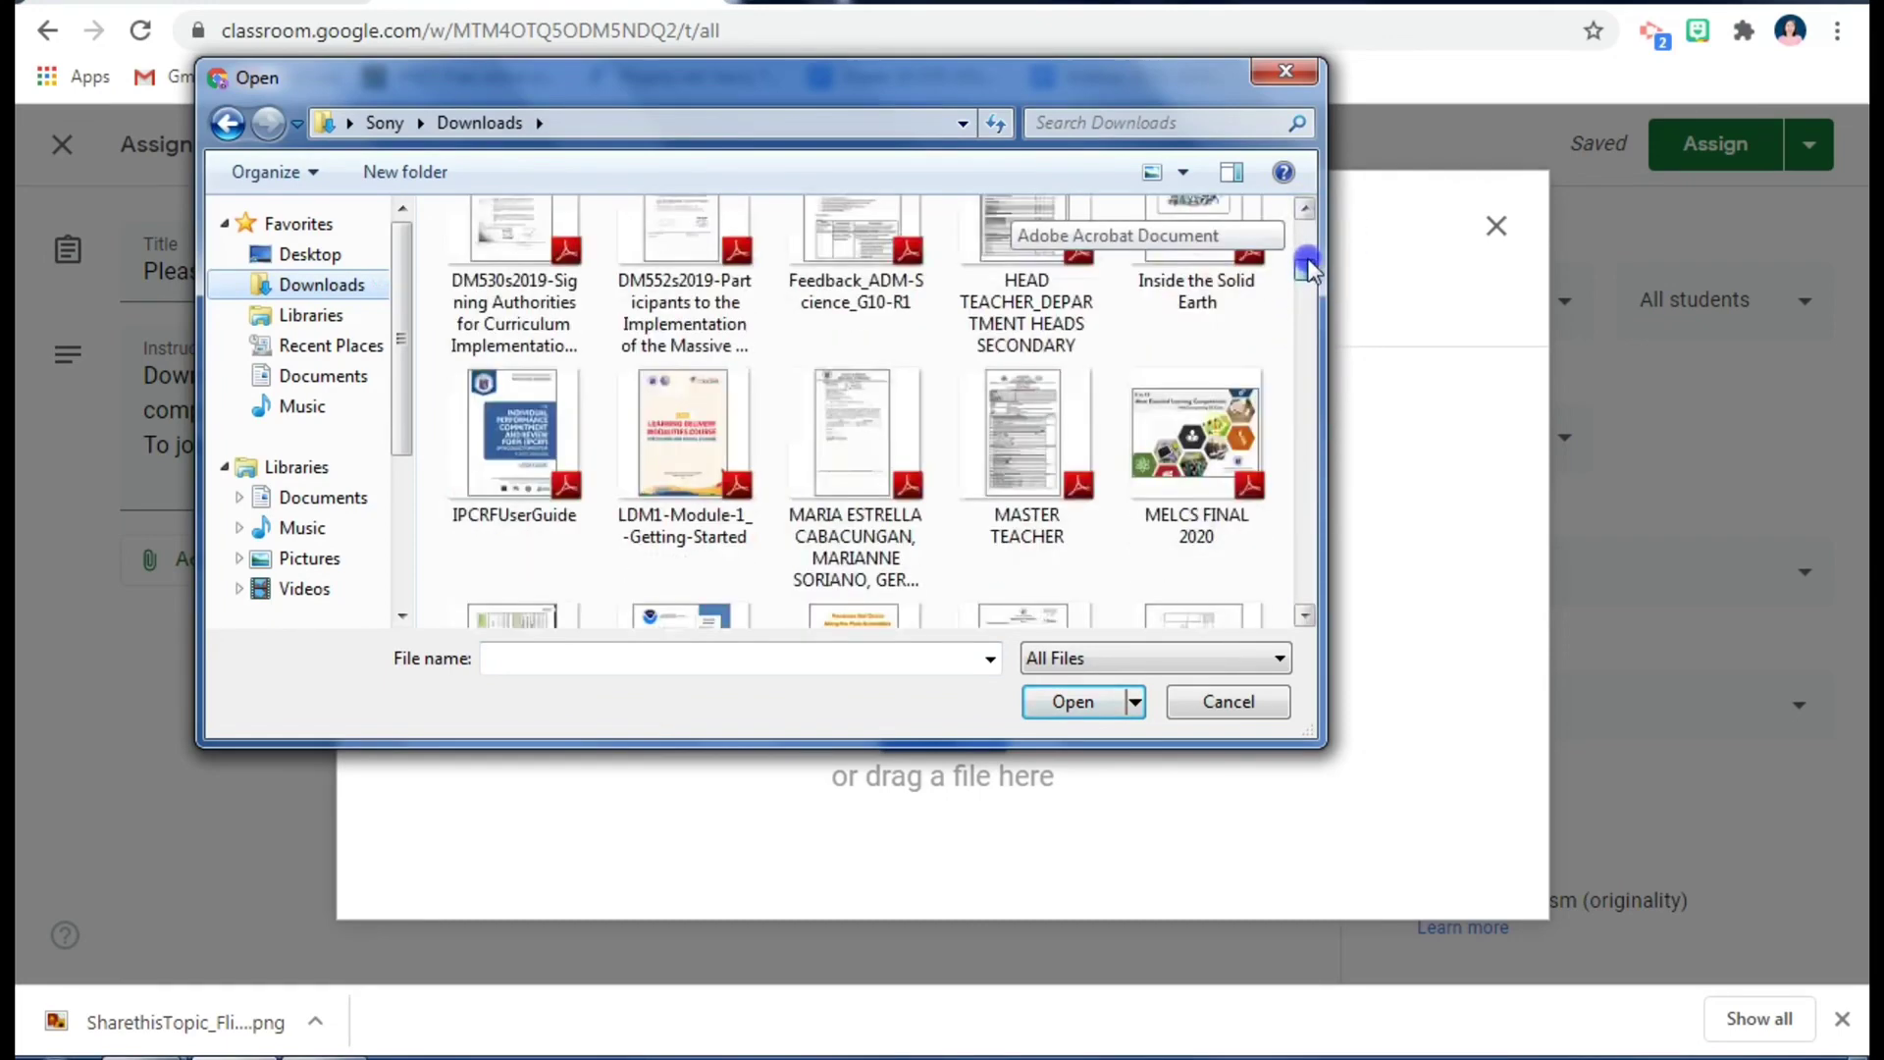
{"action": "left_click", "coordinate": [580, 663]}
{"action": "type", "text": "s"}
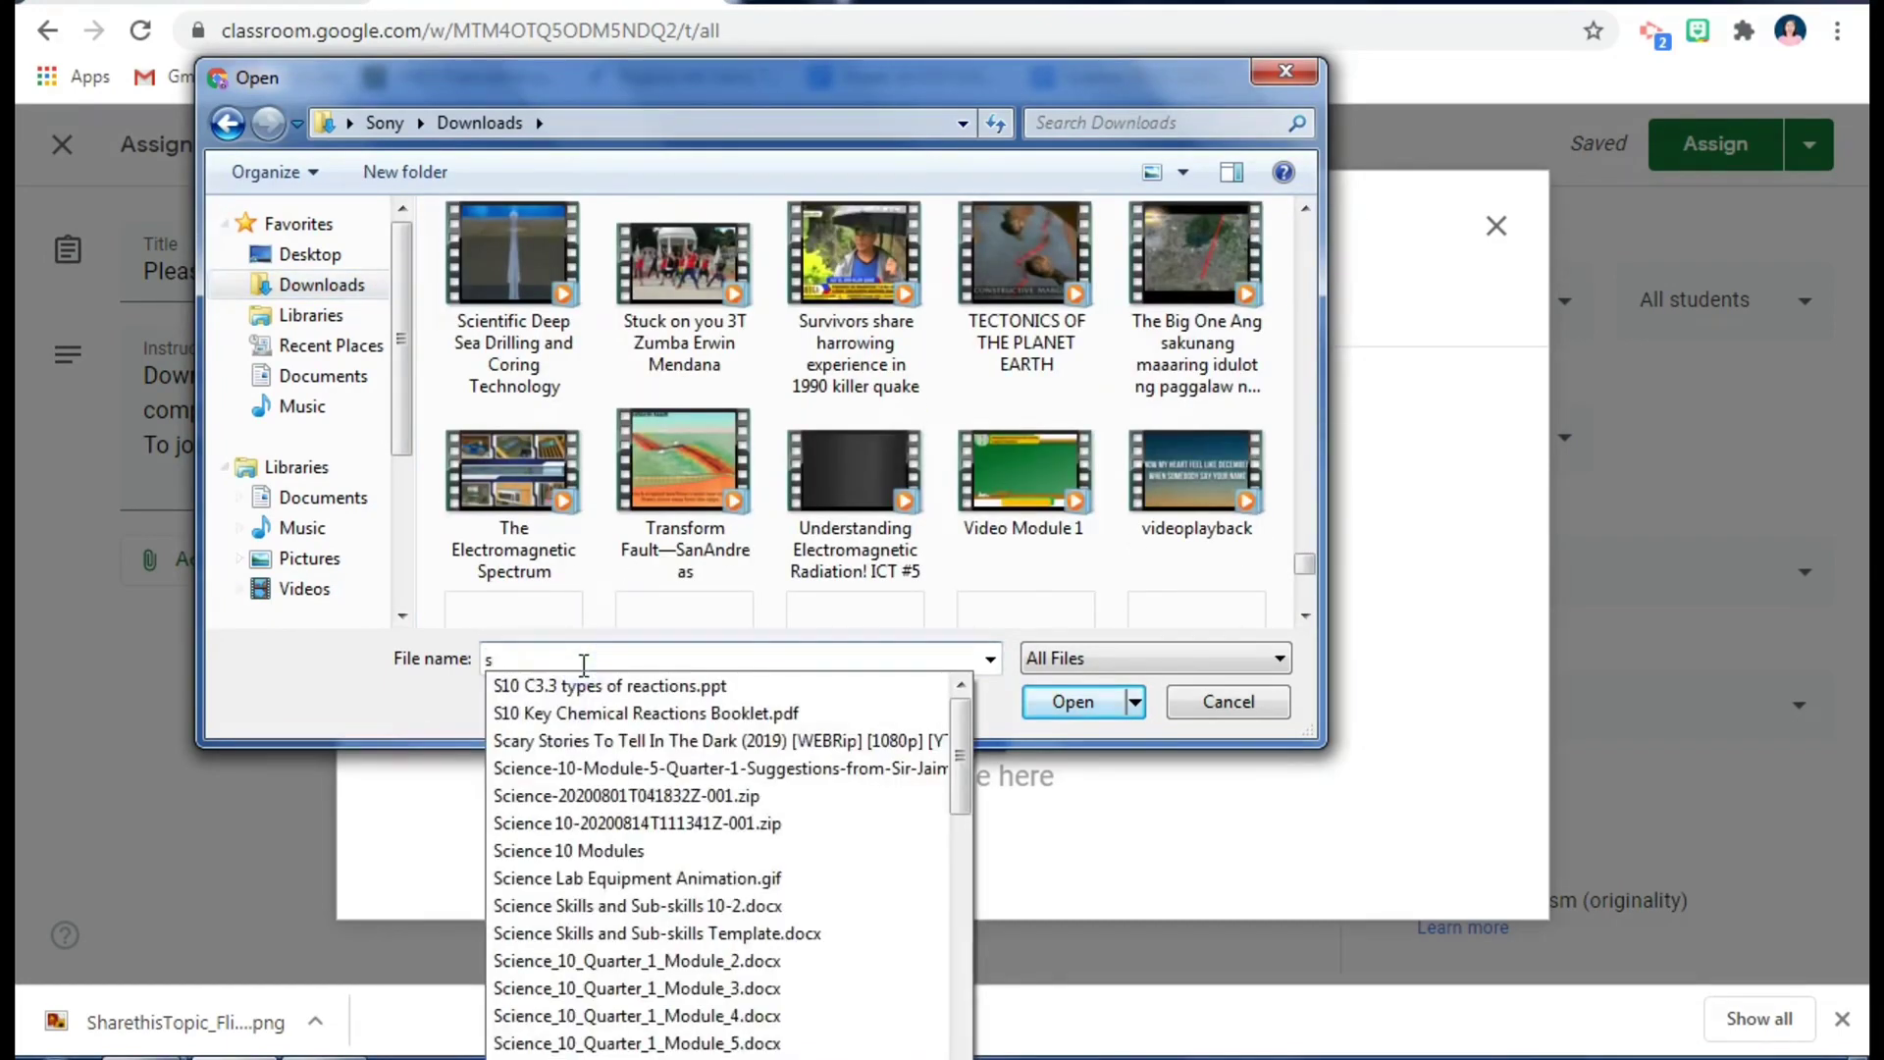
{"action": "type", "text": "ha"}
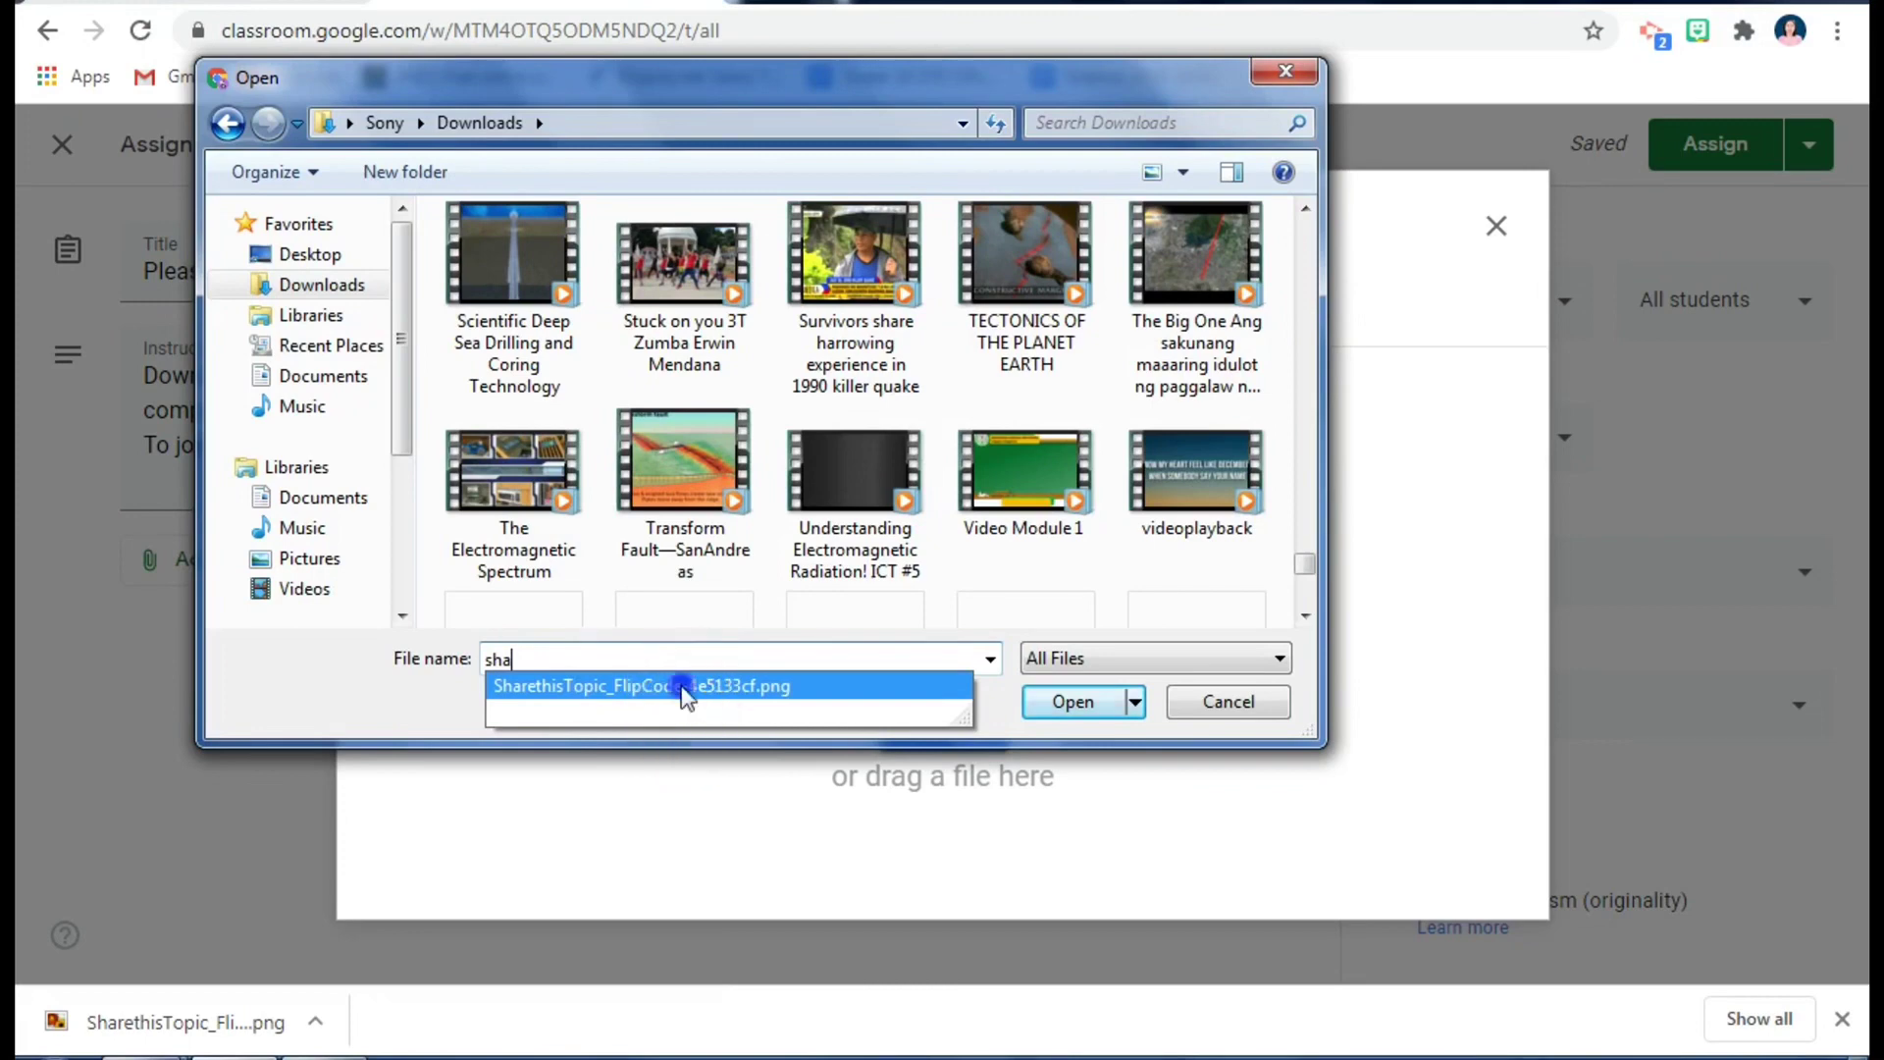
{"action": "left_click", "coordinate": [684, 687]}
{"action": "left_click", "coordinate": [1036, 702]}
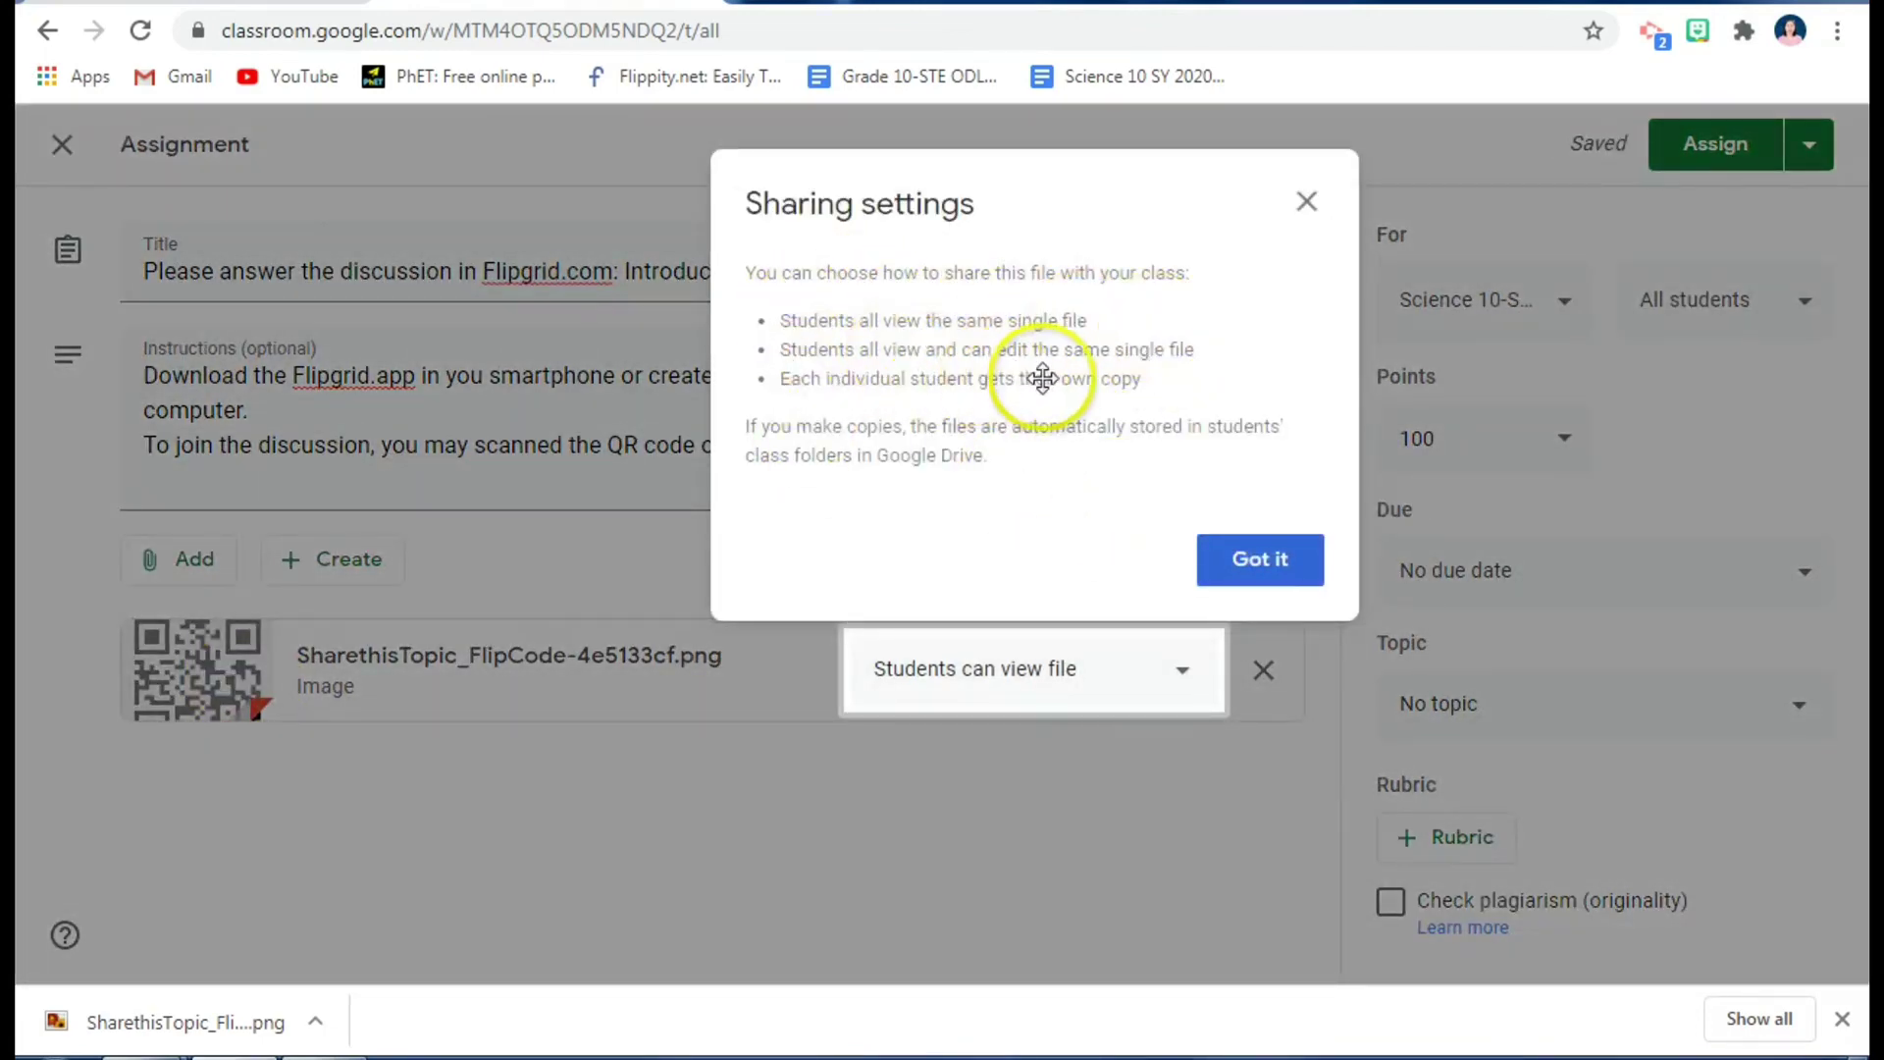
- Keep the QR image set to 'Students can view file' and correct 'scanned' to 'scan'
{"action": "left_click", "coordinate": [1273, 574]}
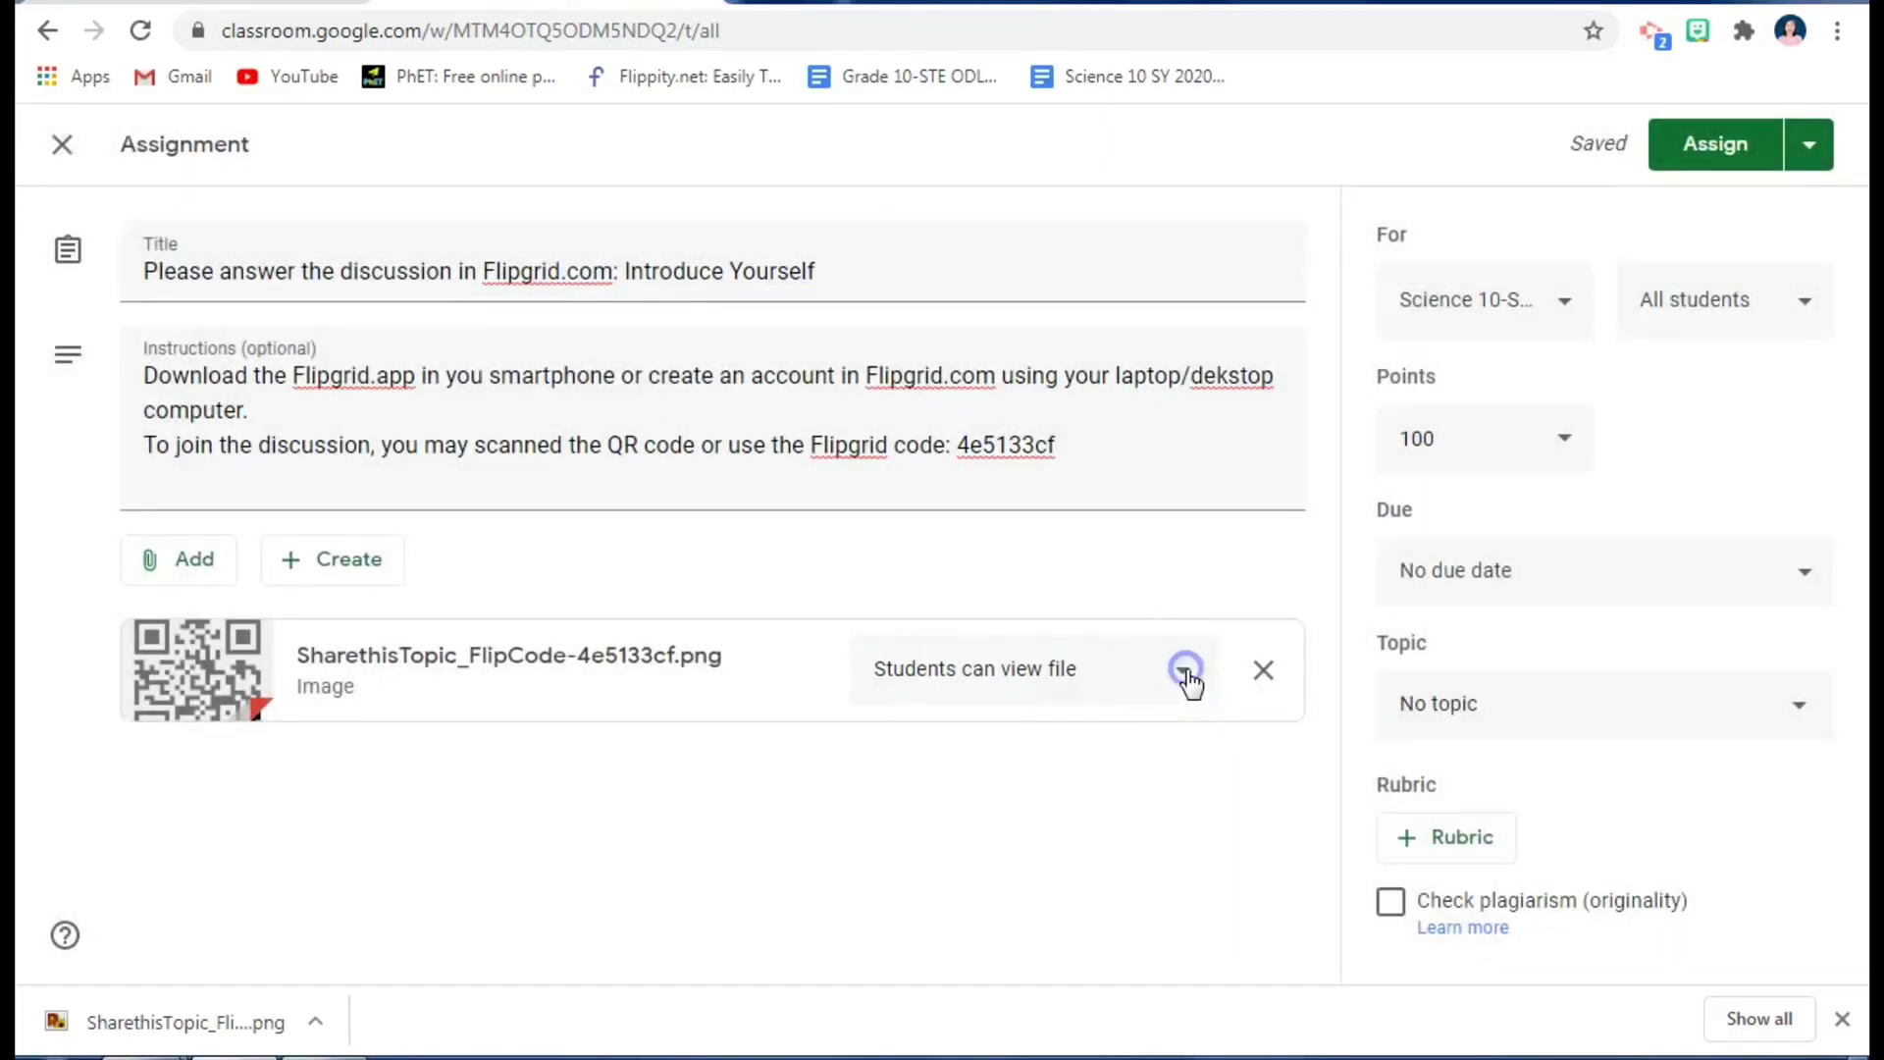
{"action": "left_click", "coordinate": [1186, 672]}
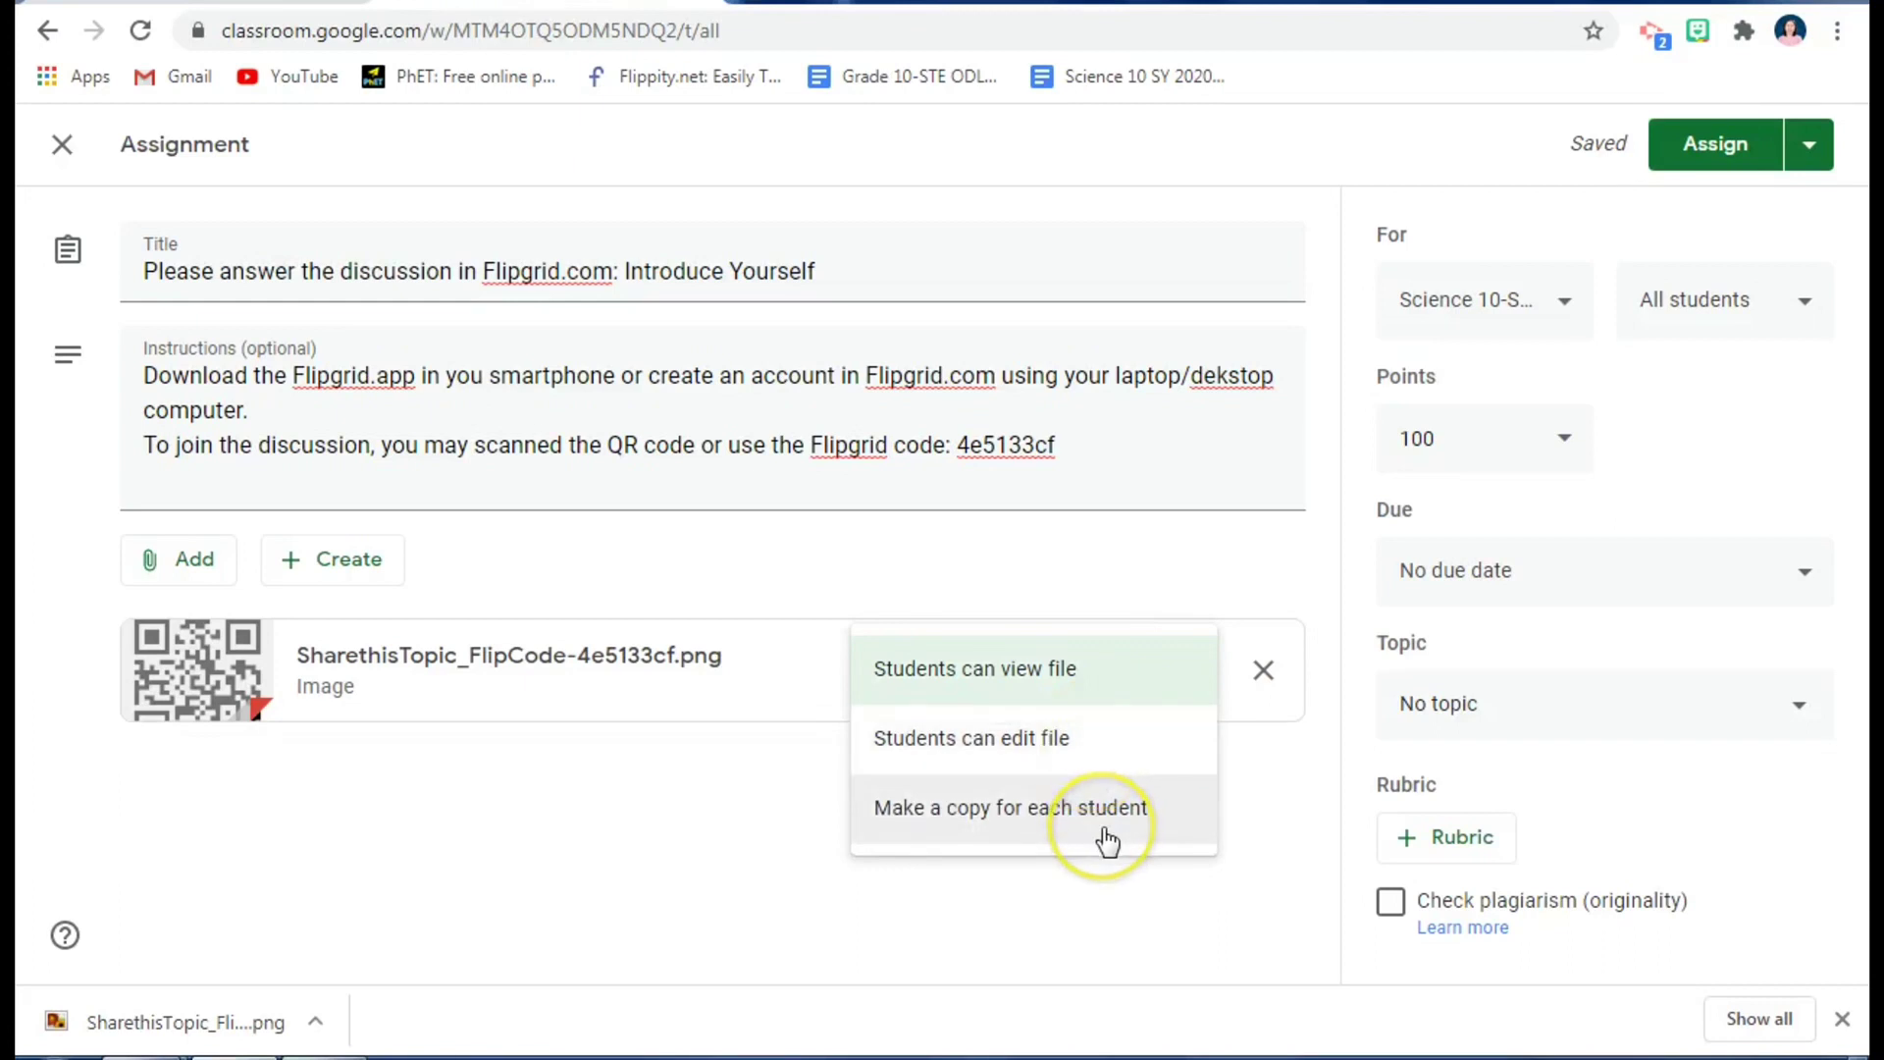
{"action": "left_click", "coordinate": [1133, 671]}
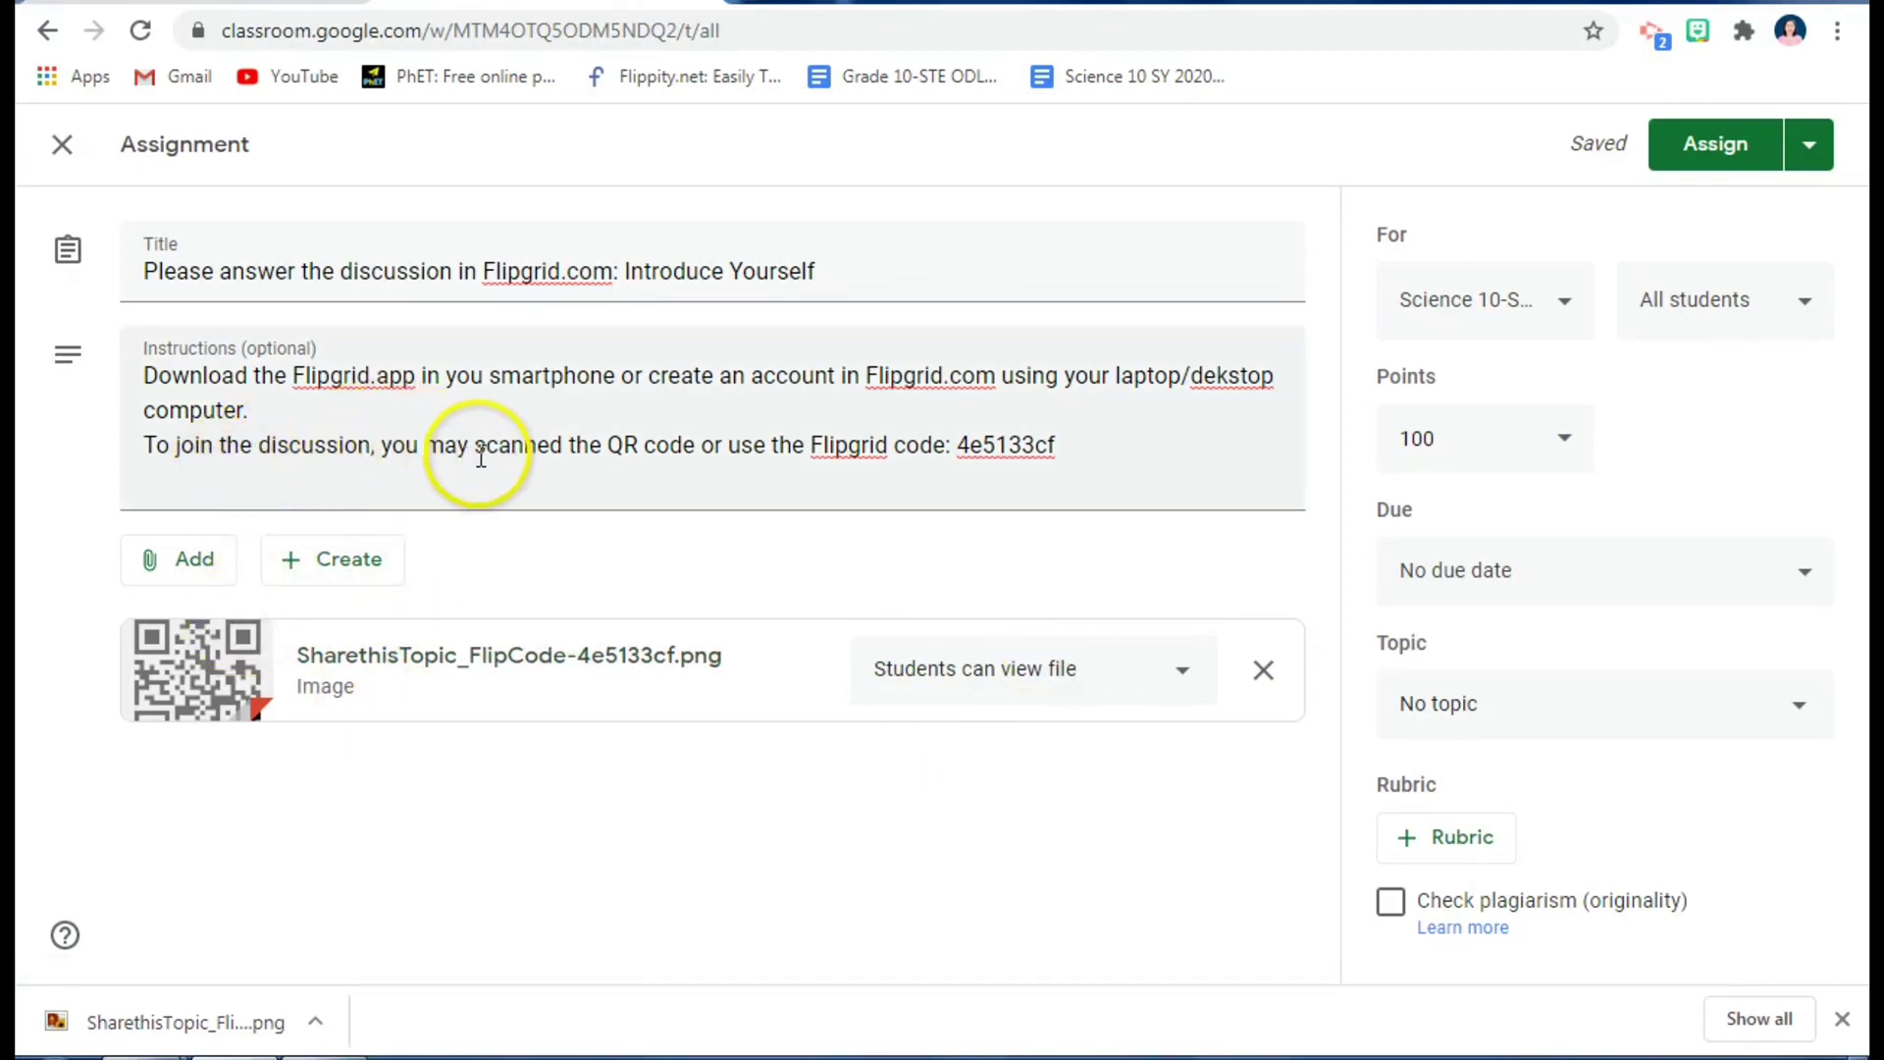
{"action": "left_click", "coordinate": [567, 442]}
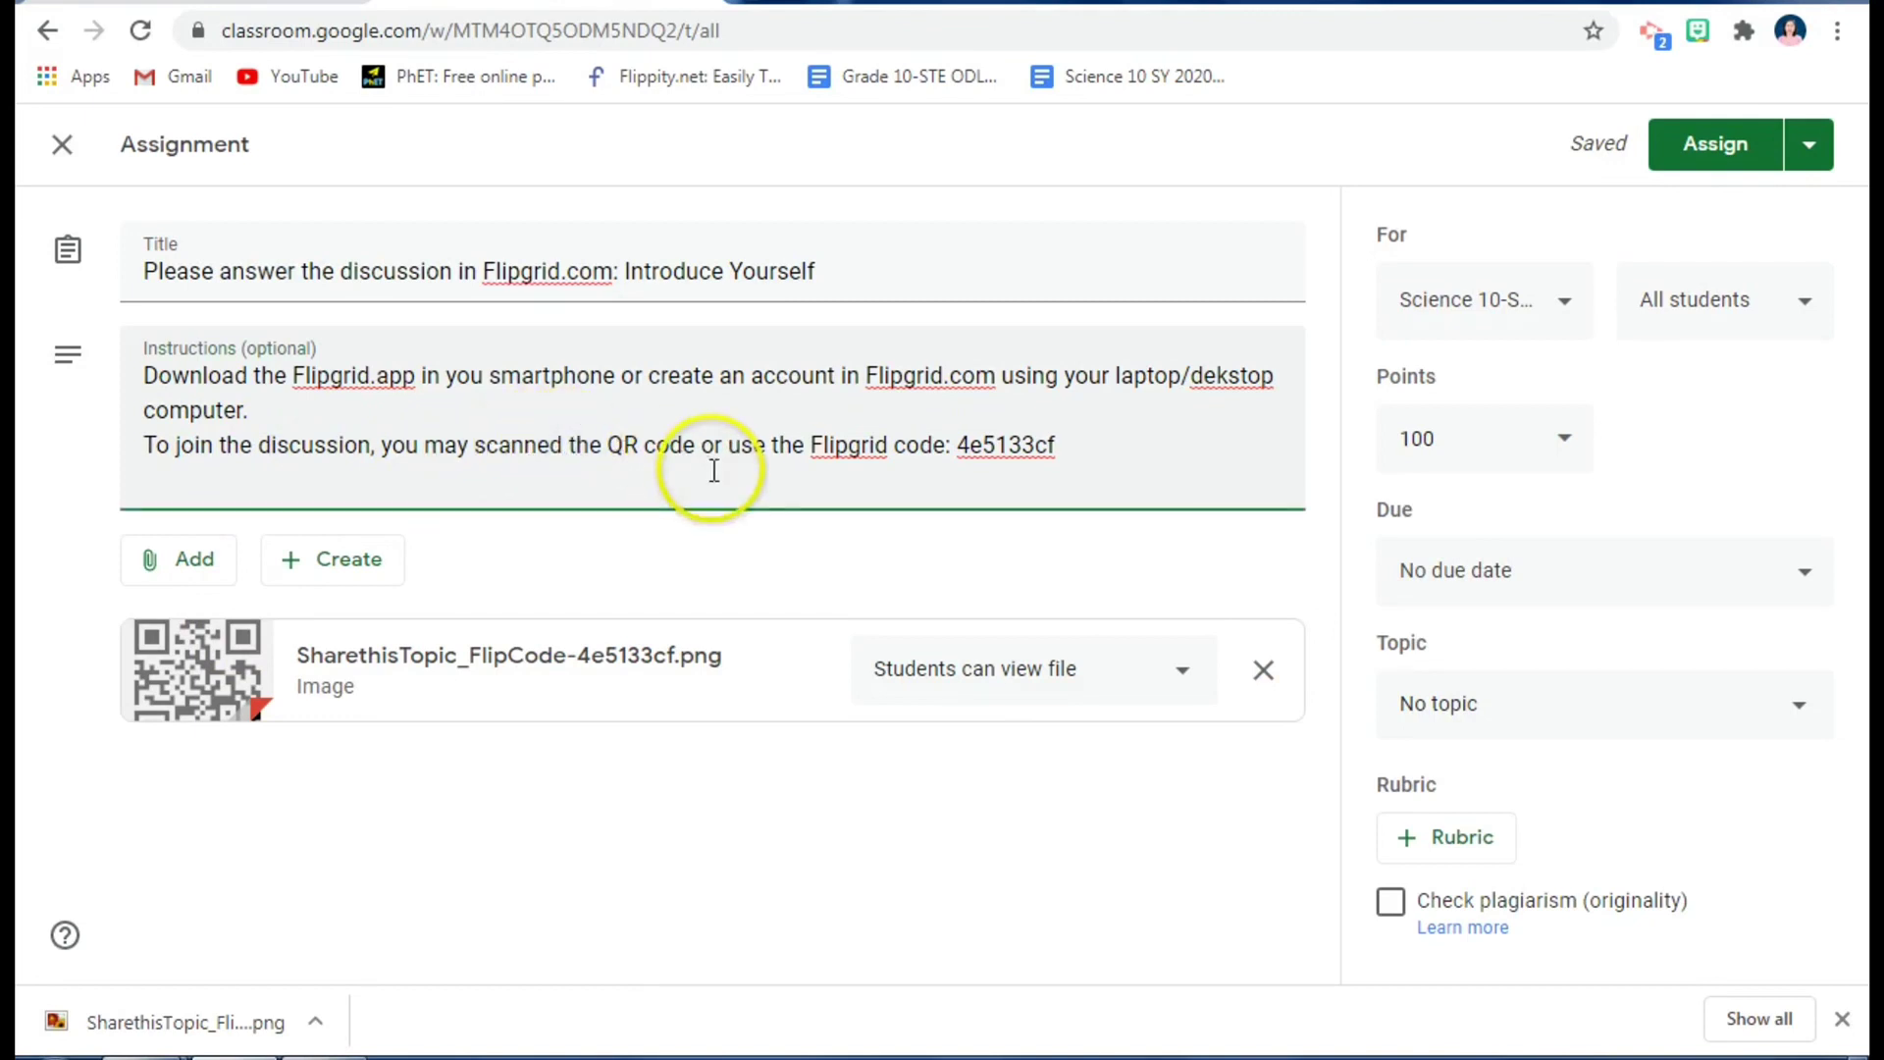
{"action": "key", "text": "BackSpace"}
{"action": "key", "text": "BackSpace"}
{"action": "key", "text": "BackSpace"}
{"action": "key", "text": "BackSpace"}
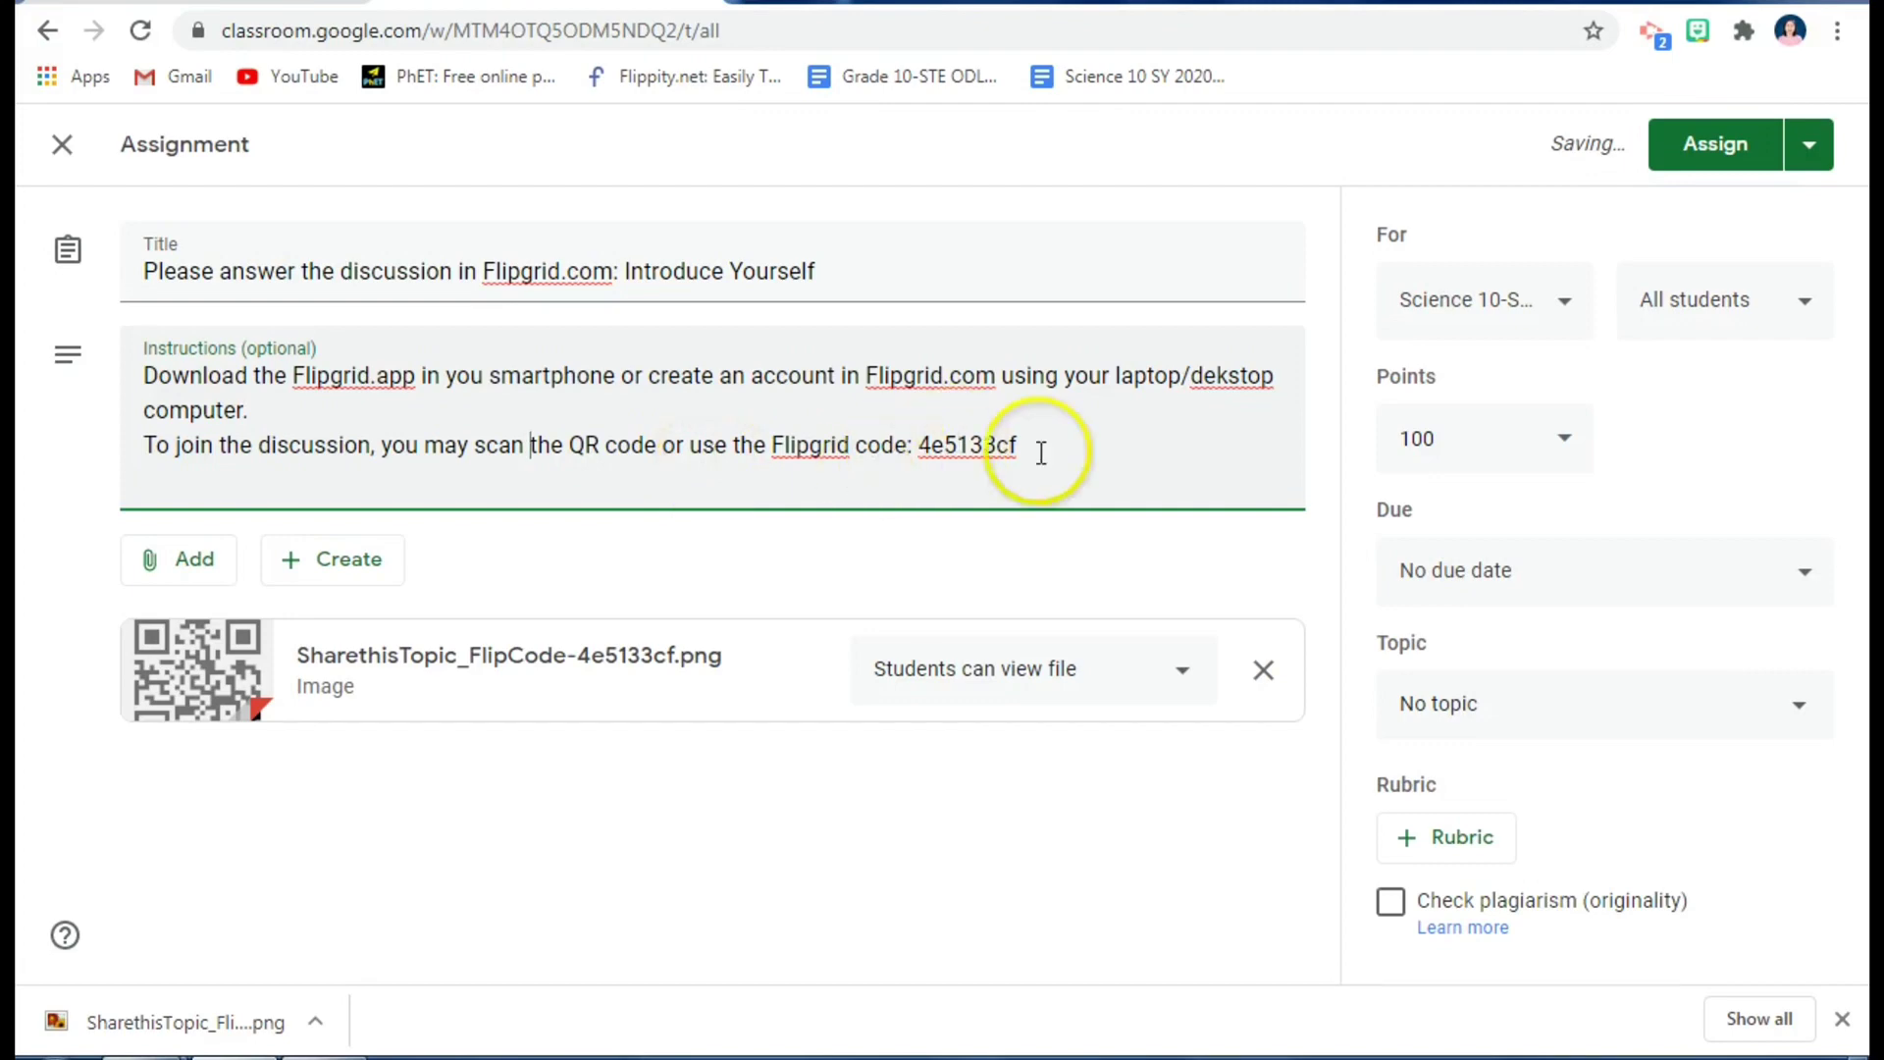
- Set the assignment's points to Ungraded
{"action": "left_click", "coordinate": [1563, 327]}
{"action": "left_click", "coordinate": [1563, 327]}
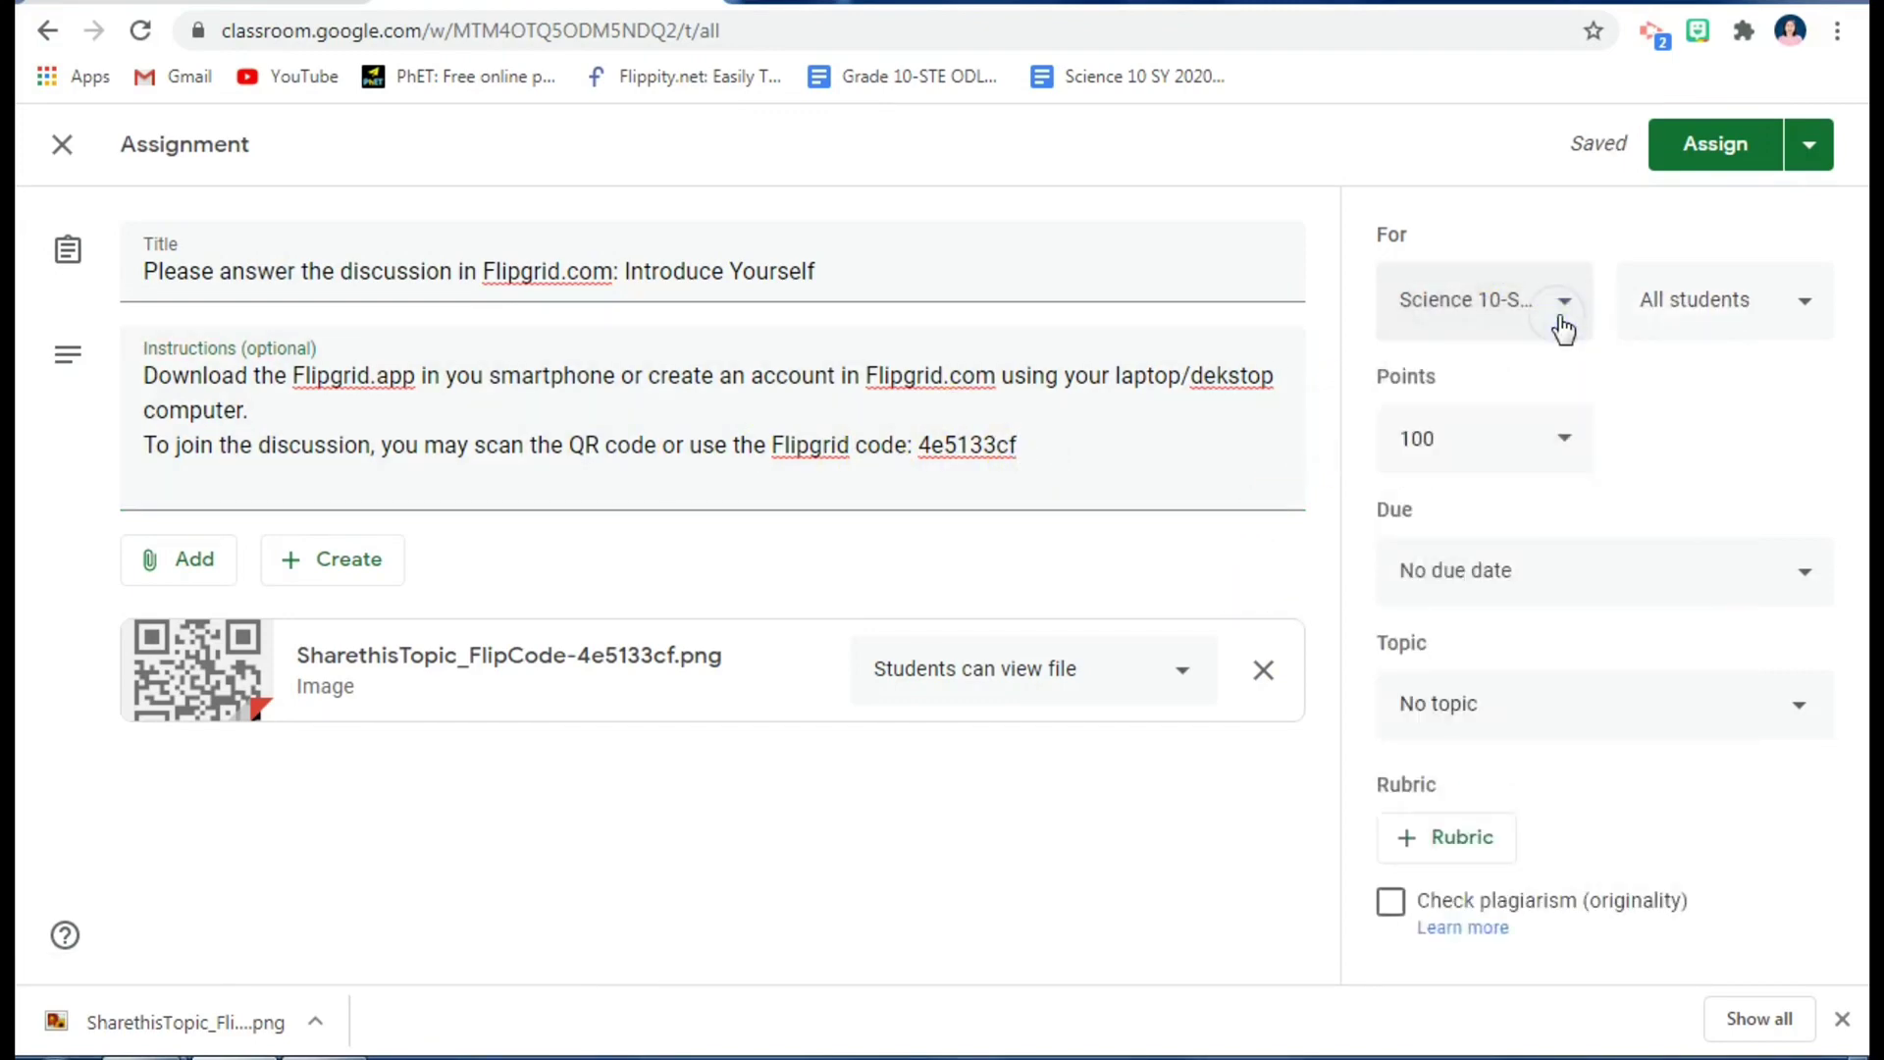
{"action": "left_click", "coordinate": [1568, 449]}
{"action": "left_click", "coordinate": [1442, 510]}
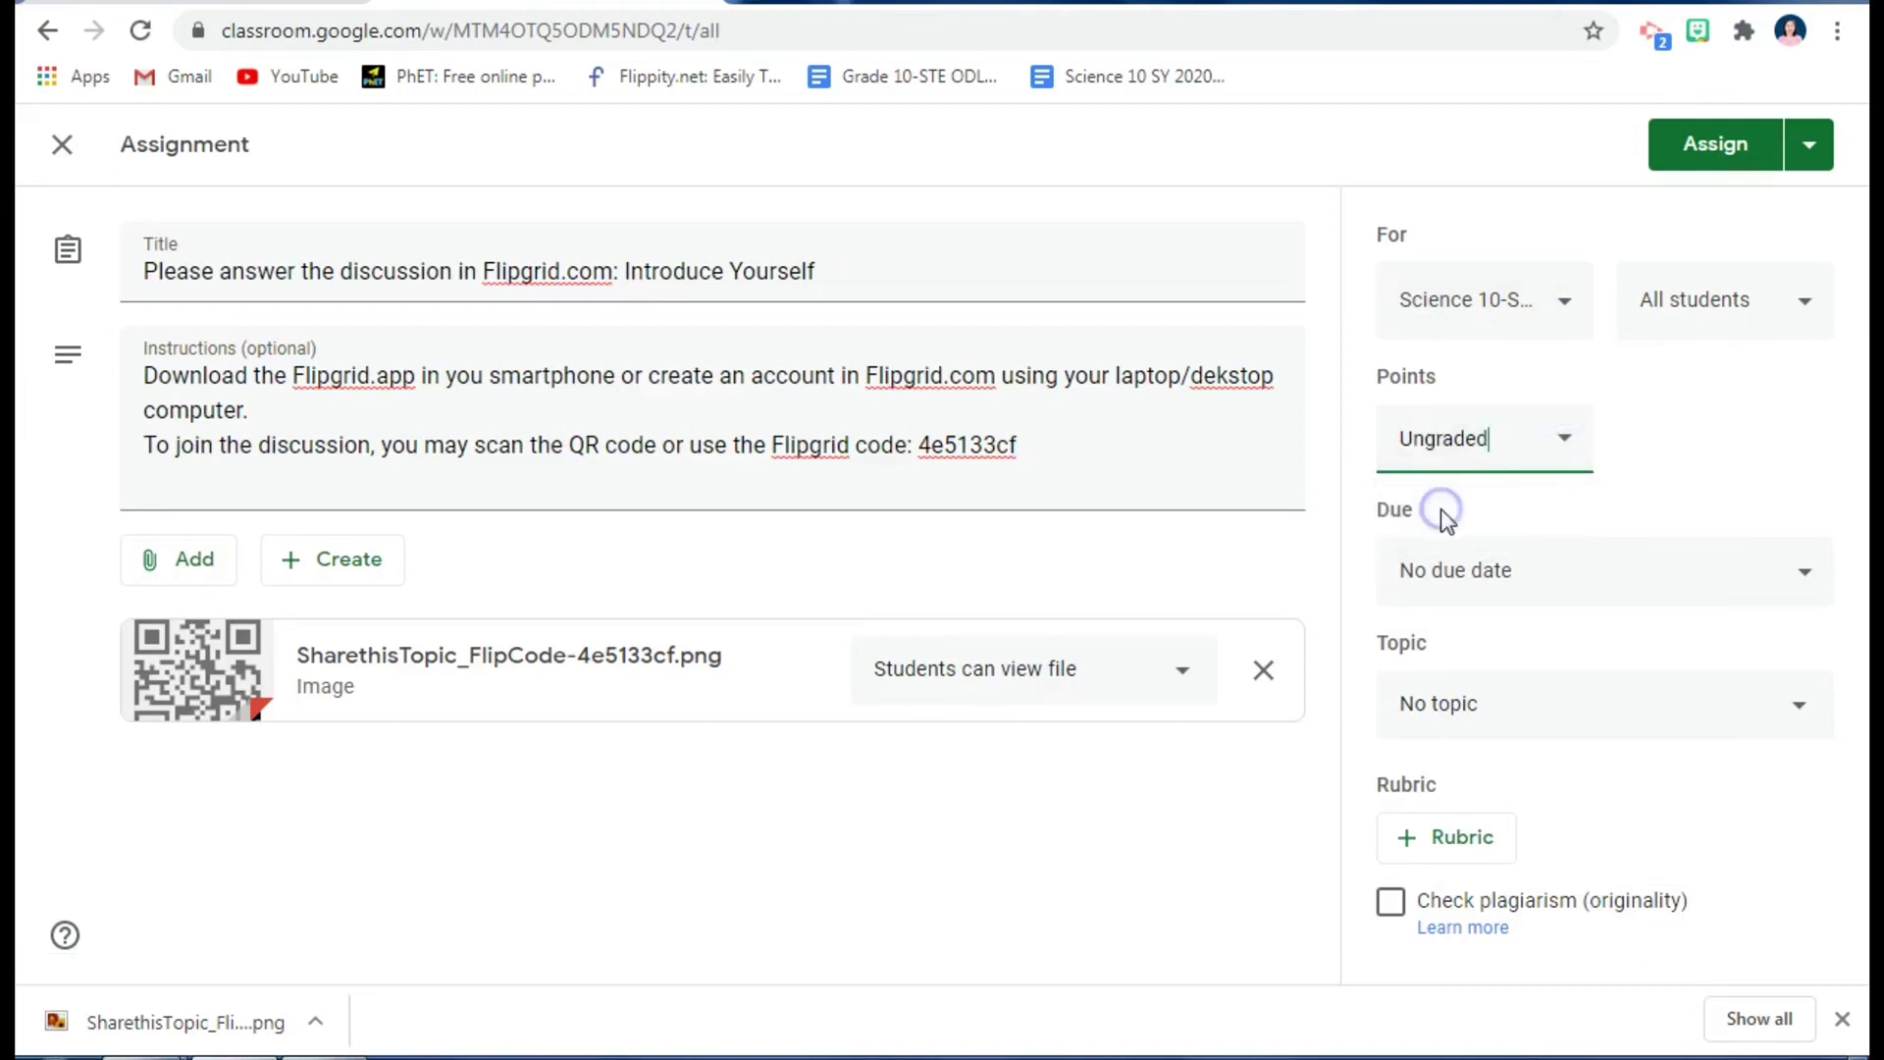
- Set the due date to Sep 25 and the topic to Pre-Orientation in Science
{"action": "left_click", "coordinate": [1804, 579]}
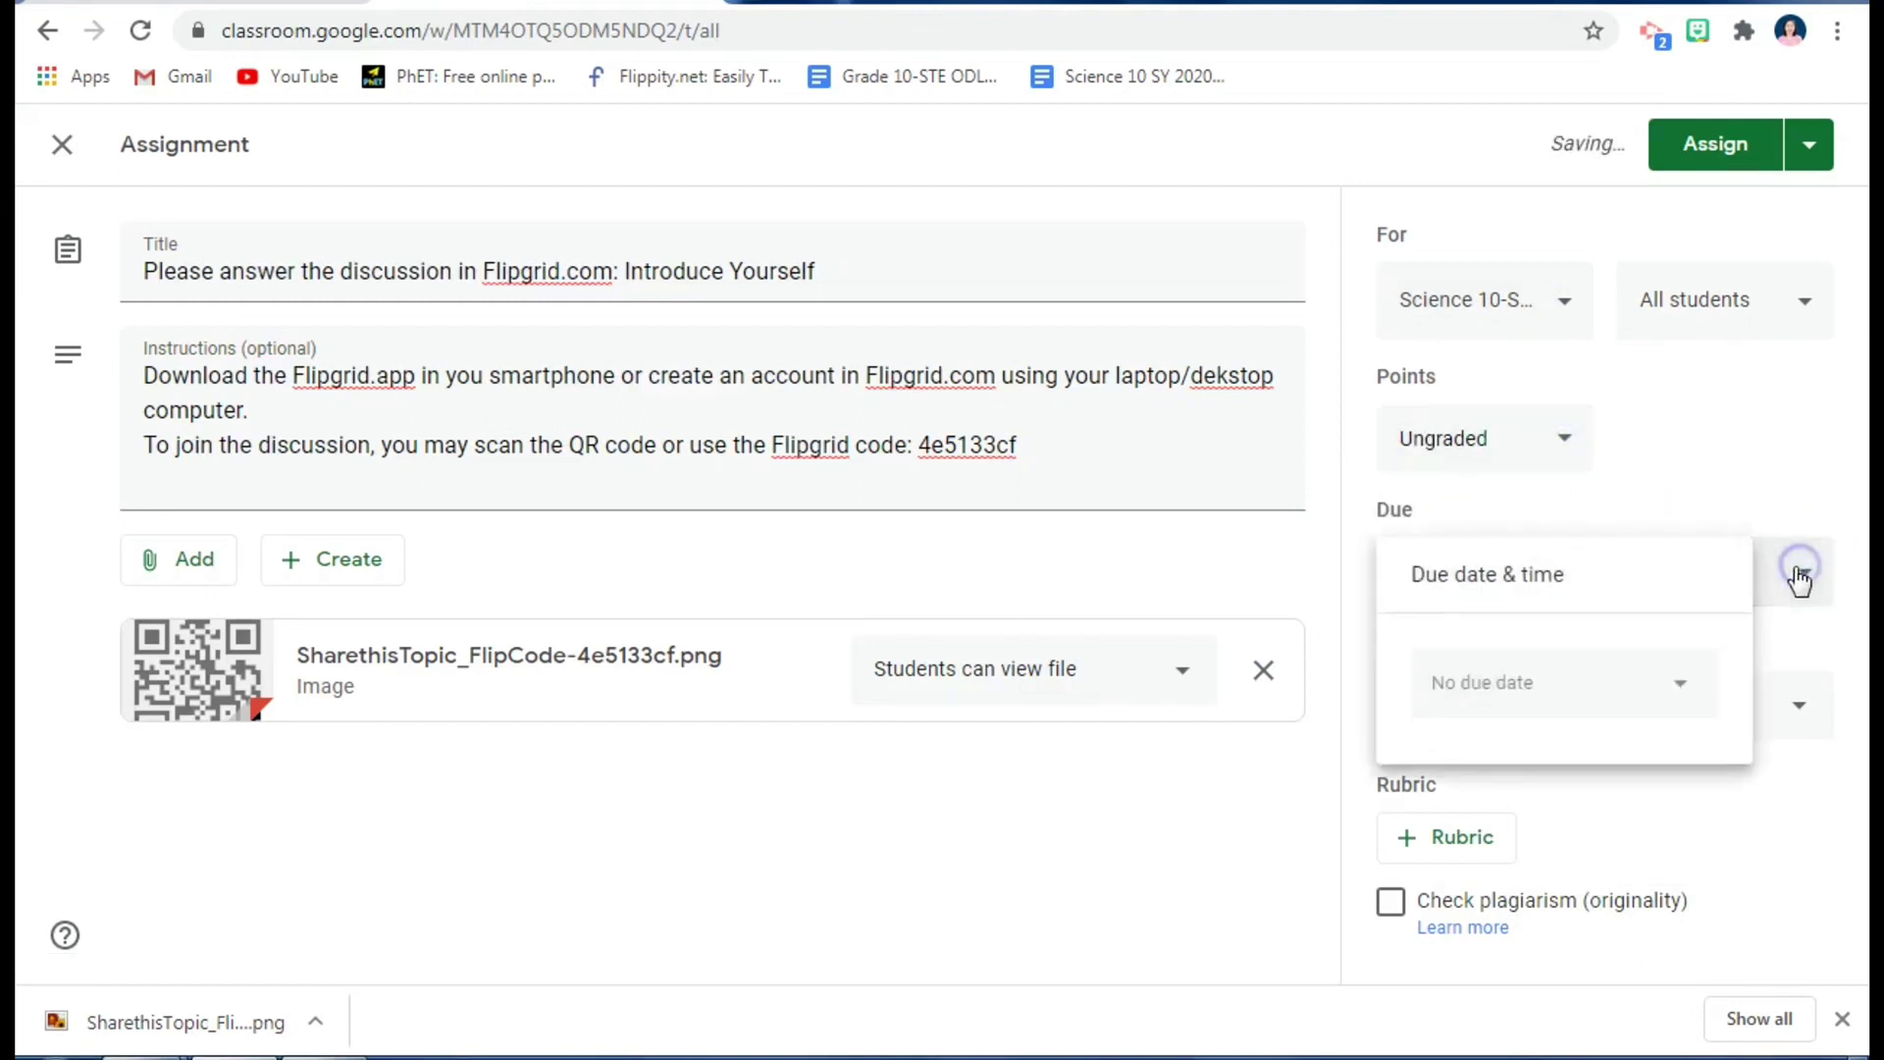
{"action": "left_click", "coordinate": [1670, 686]}
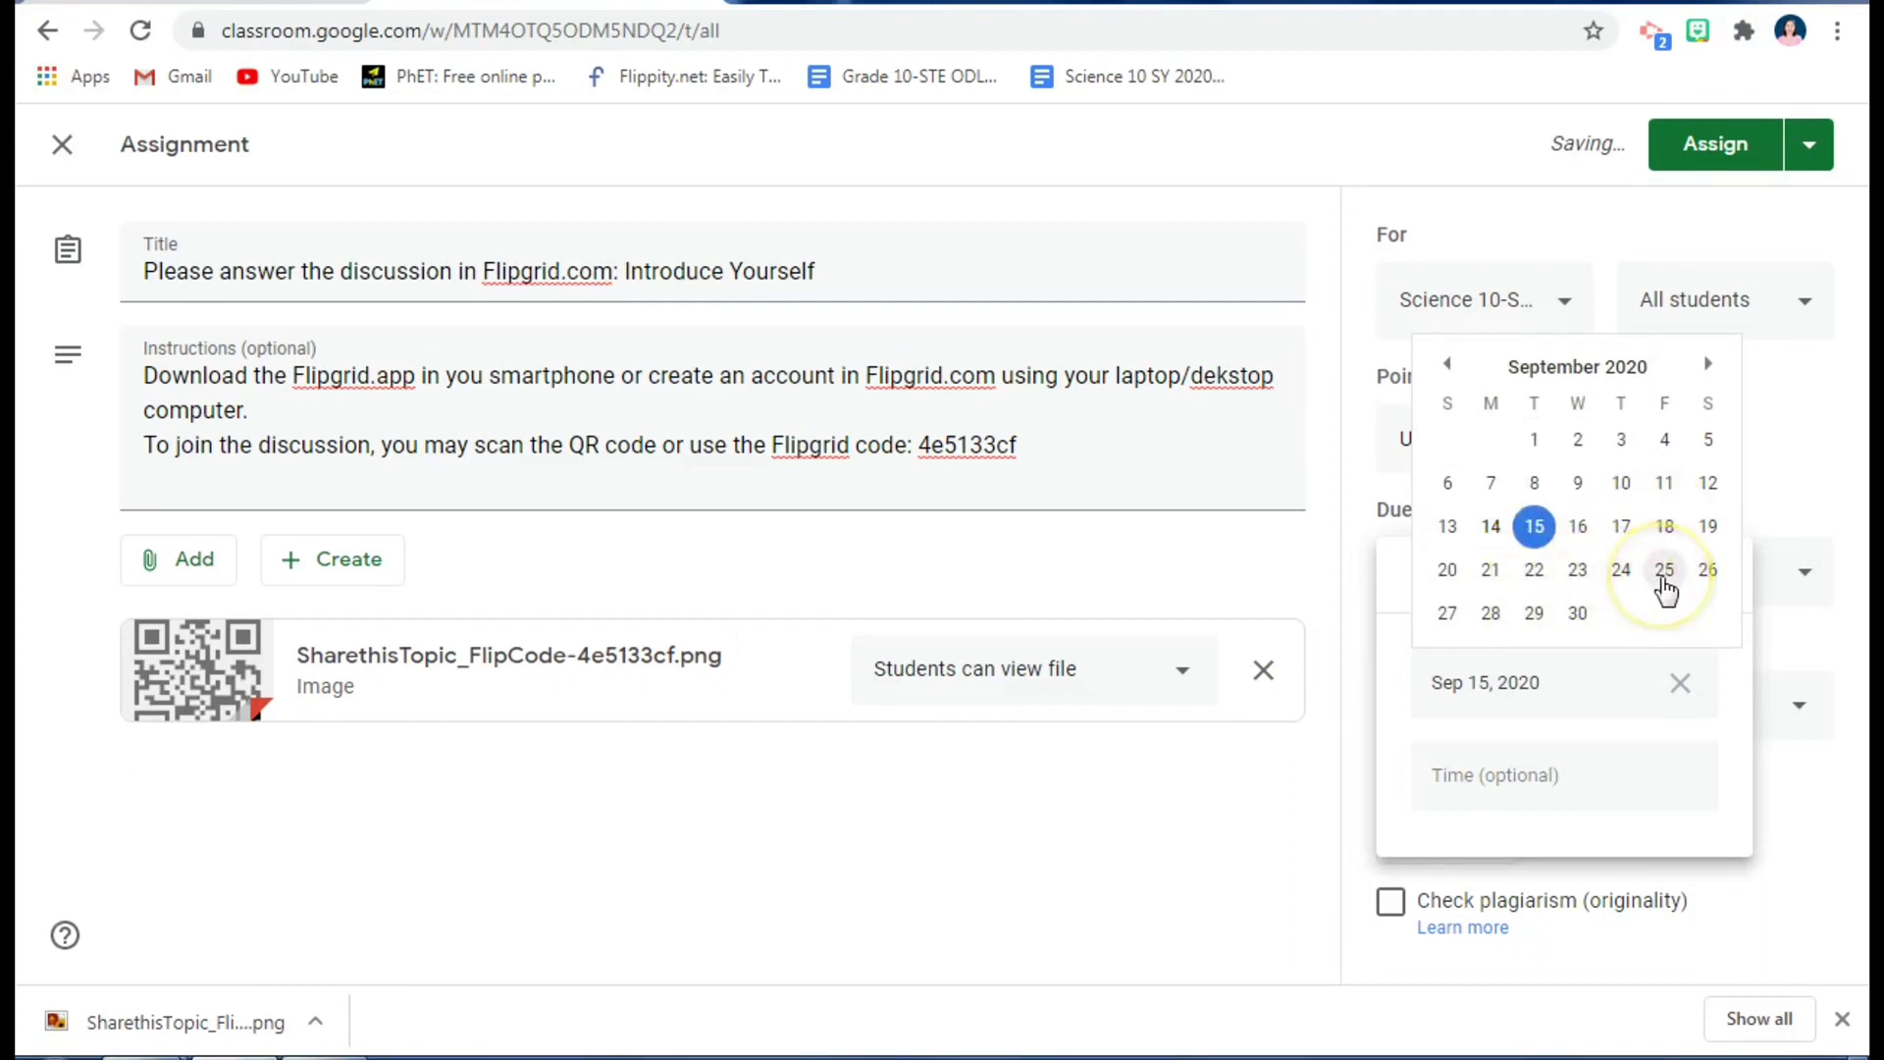
{"action": "left_click", "coordinate": [1665, 575]}
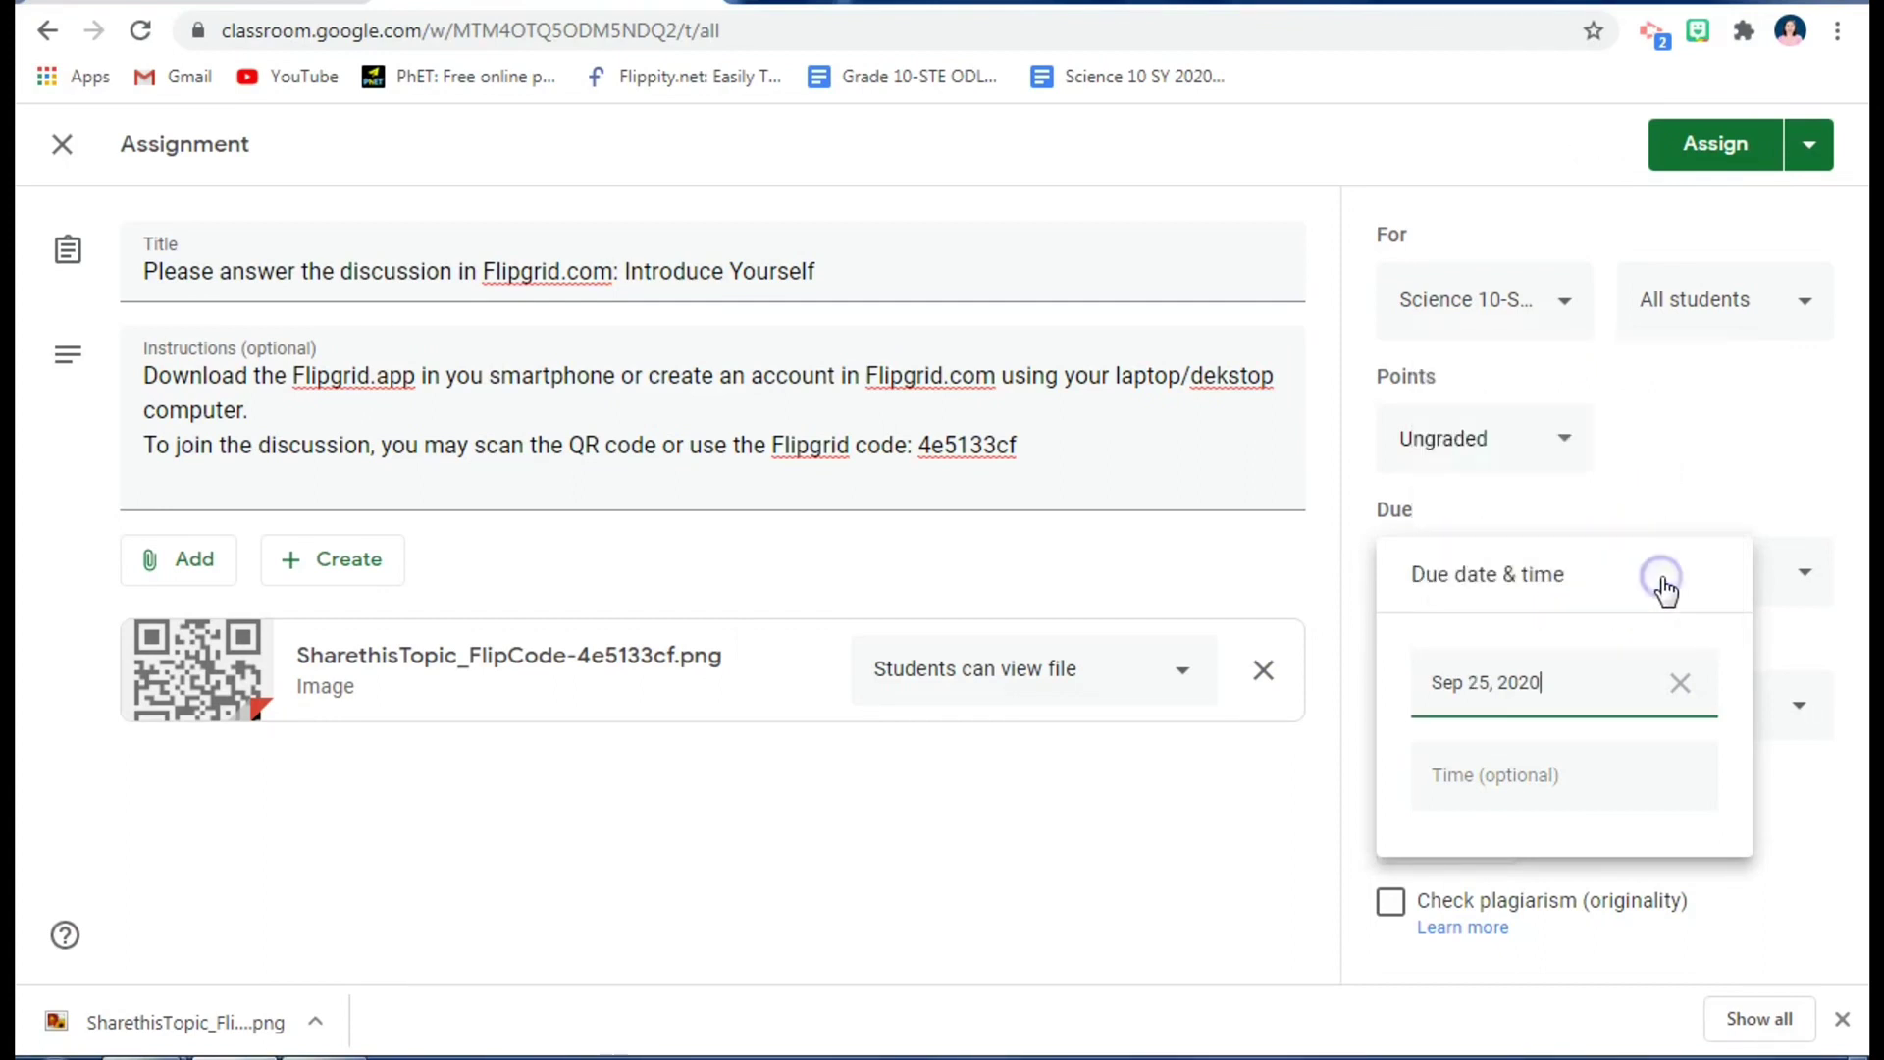
{"action": "left_click", "coordinate": [1675, 467]}
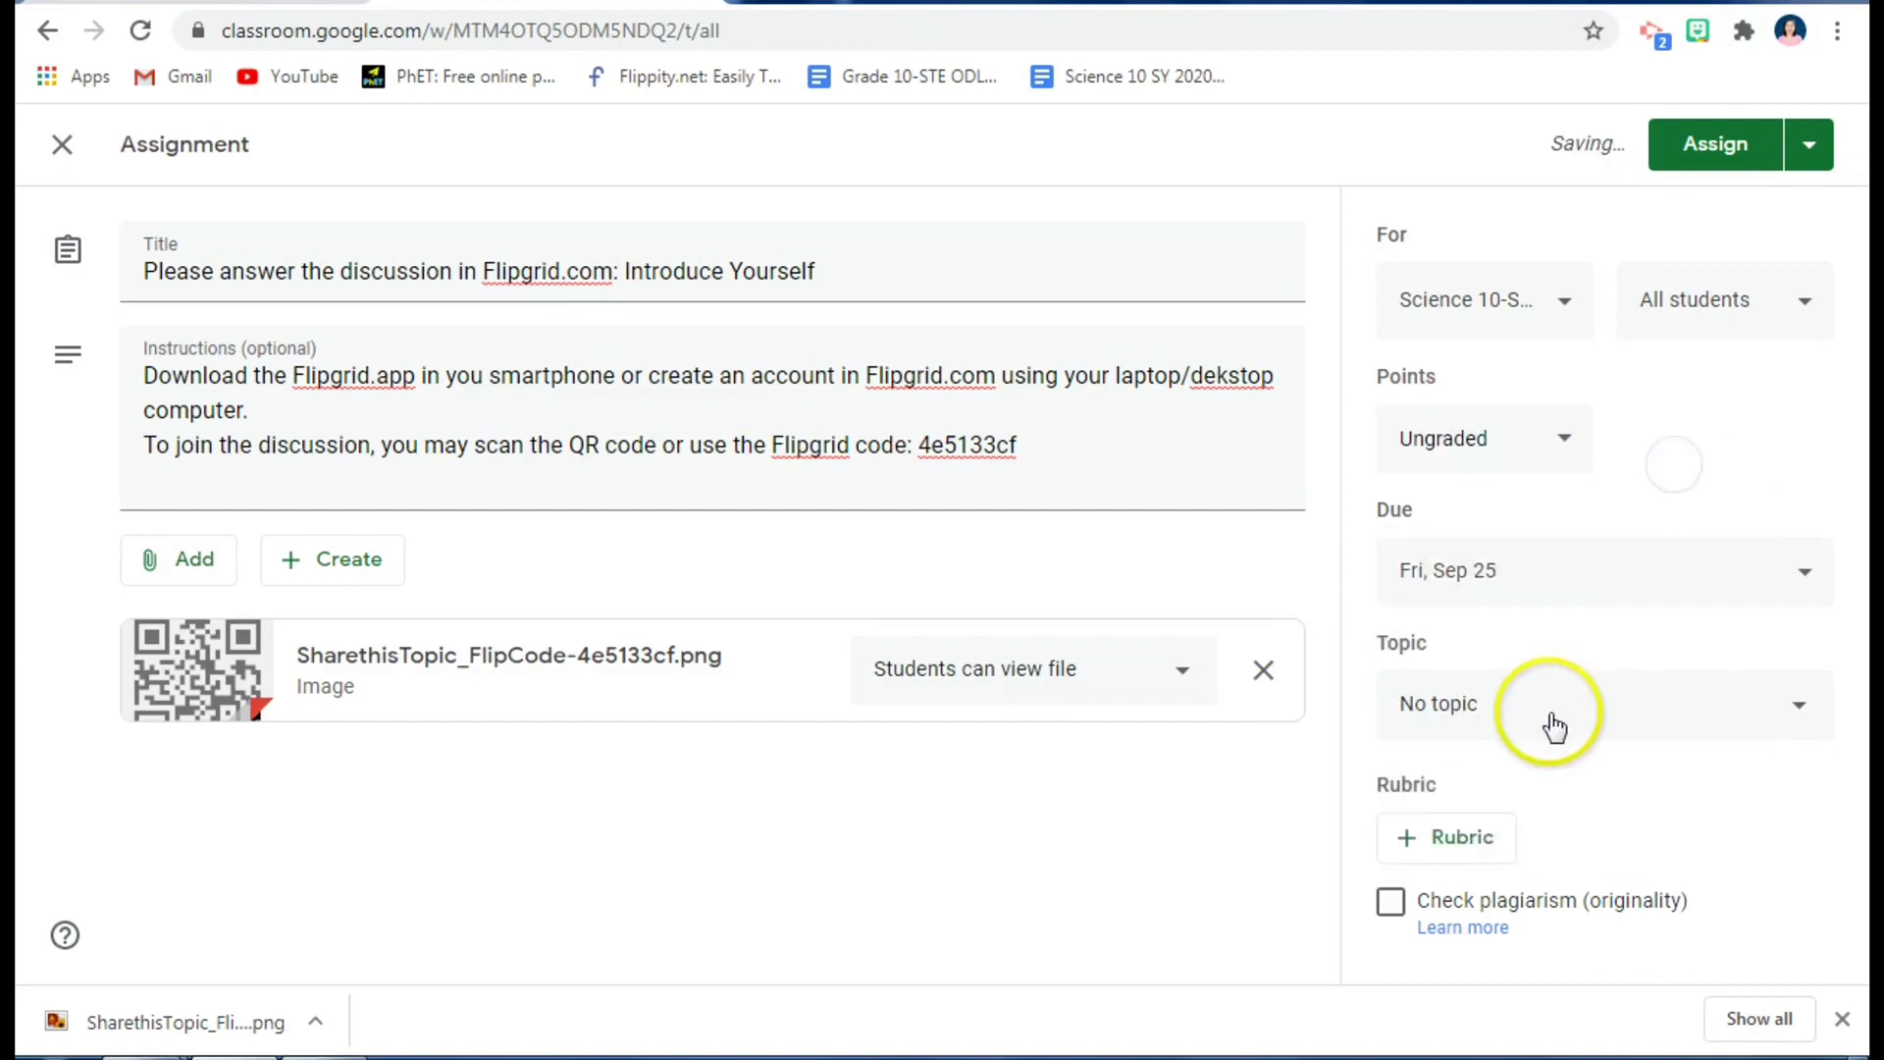
{"action": "left_click", "coordinate": [1632, 715]}
{"action": "left_click", "coordinate": [1563, 868]}
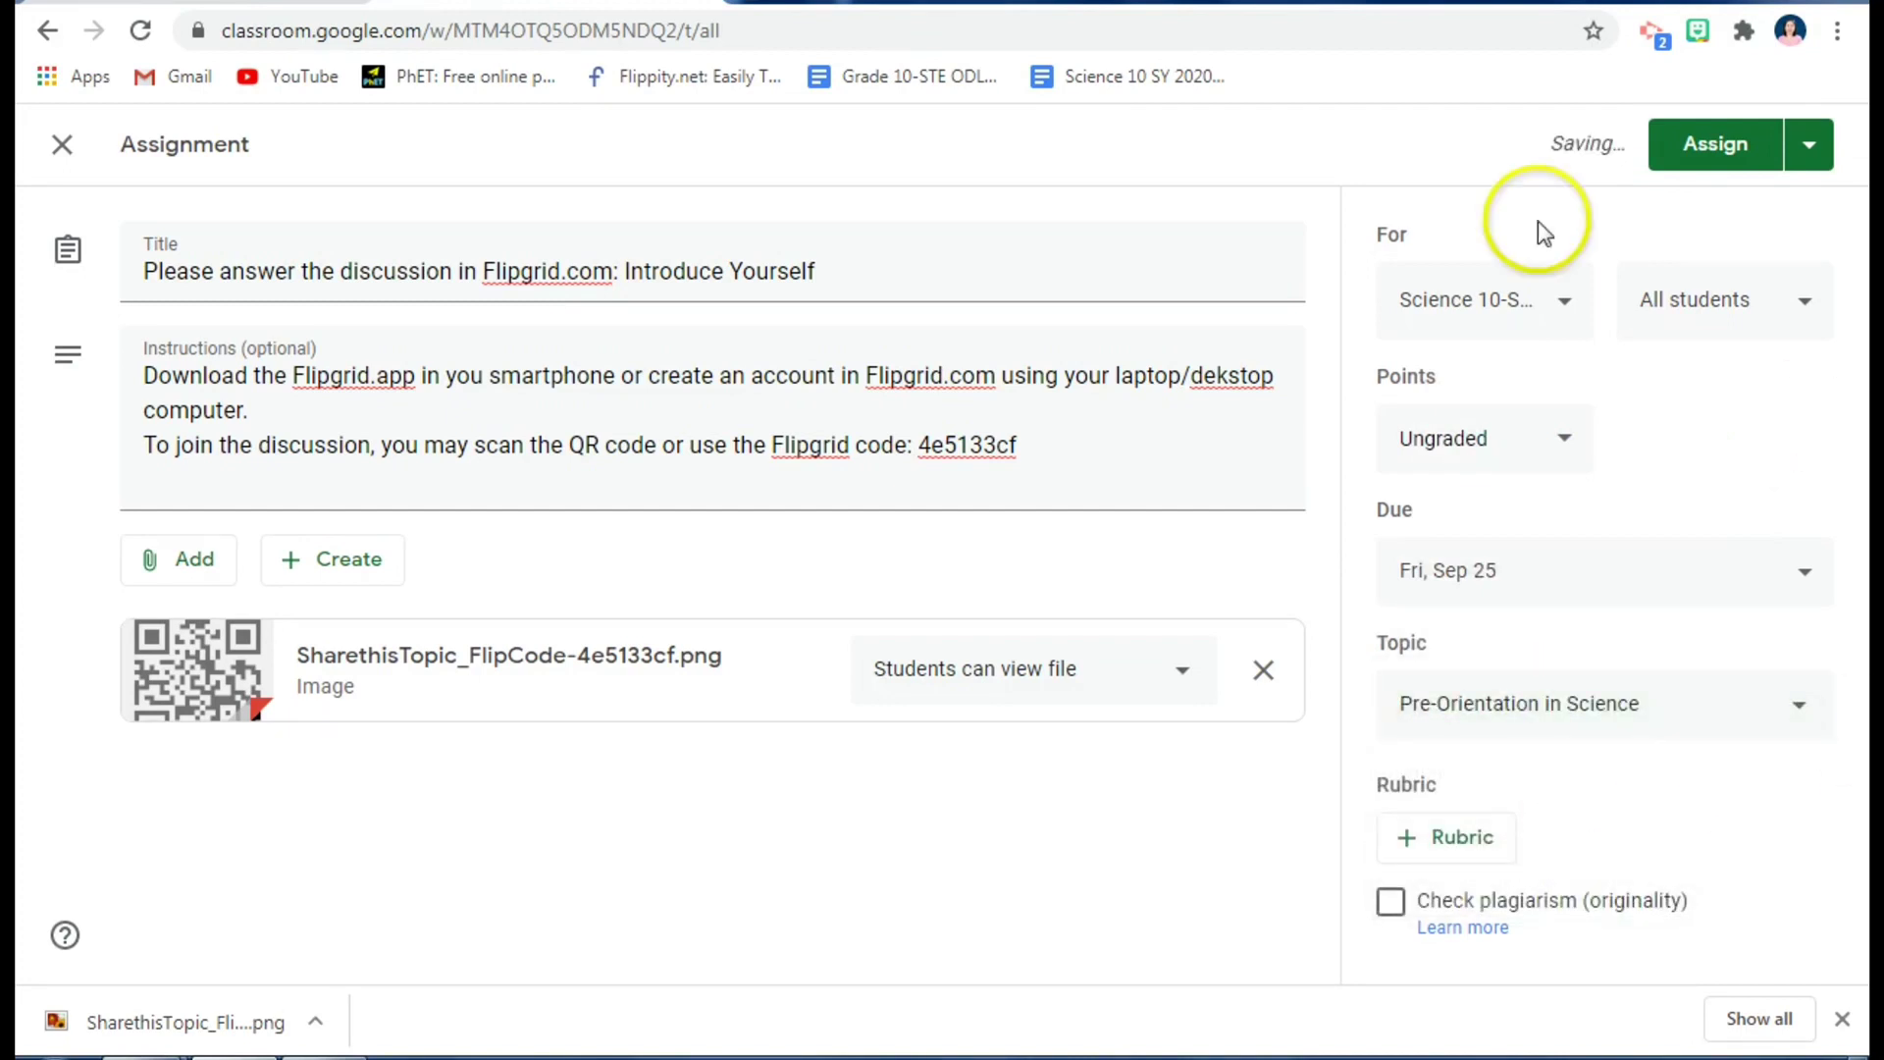
- Assign the Flipgrid assignment and check it in the Classwork list
{"action": "left_click", "coordinate": [1709, 173]}
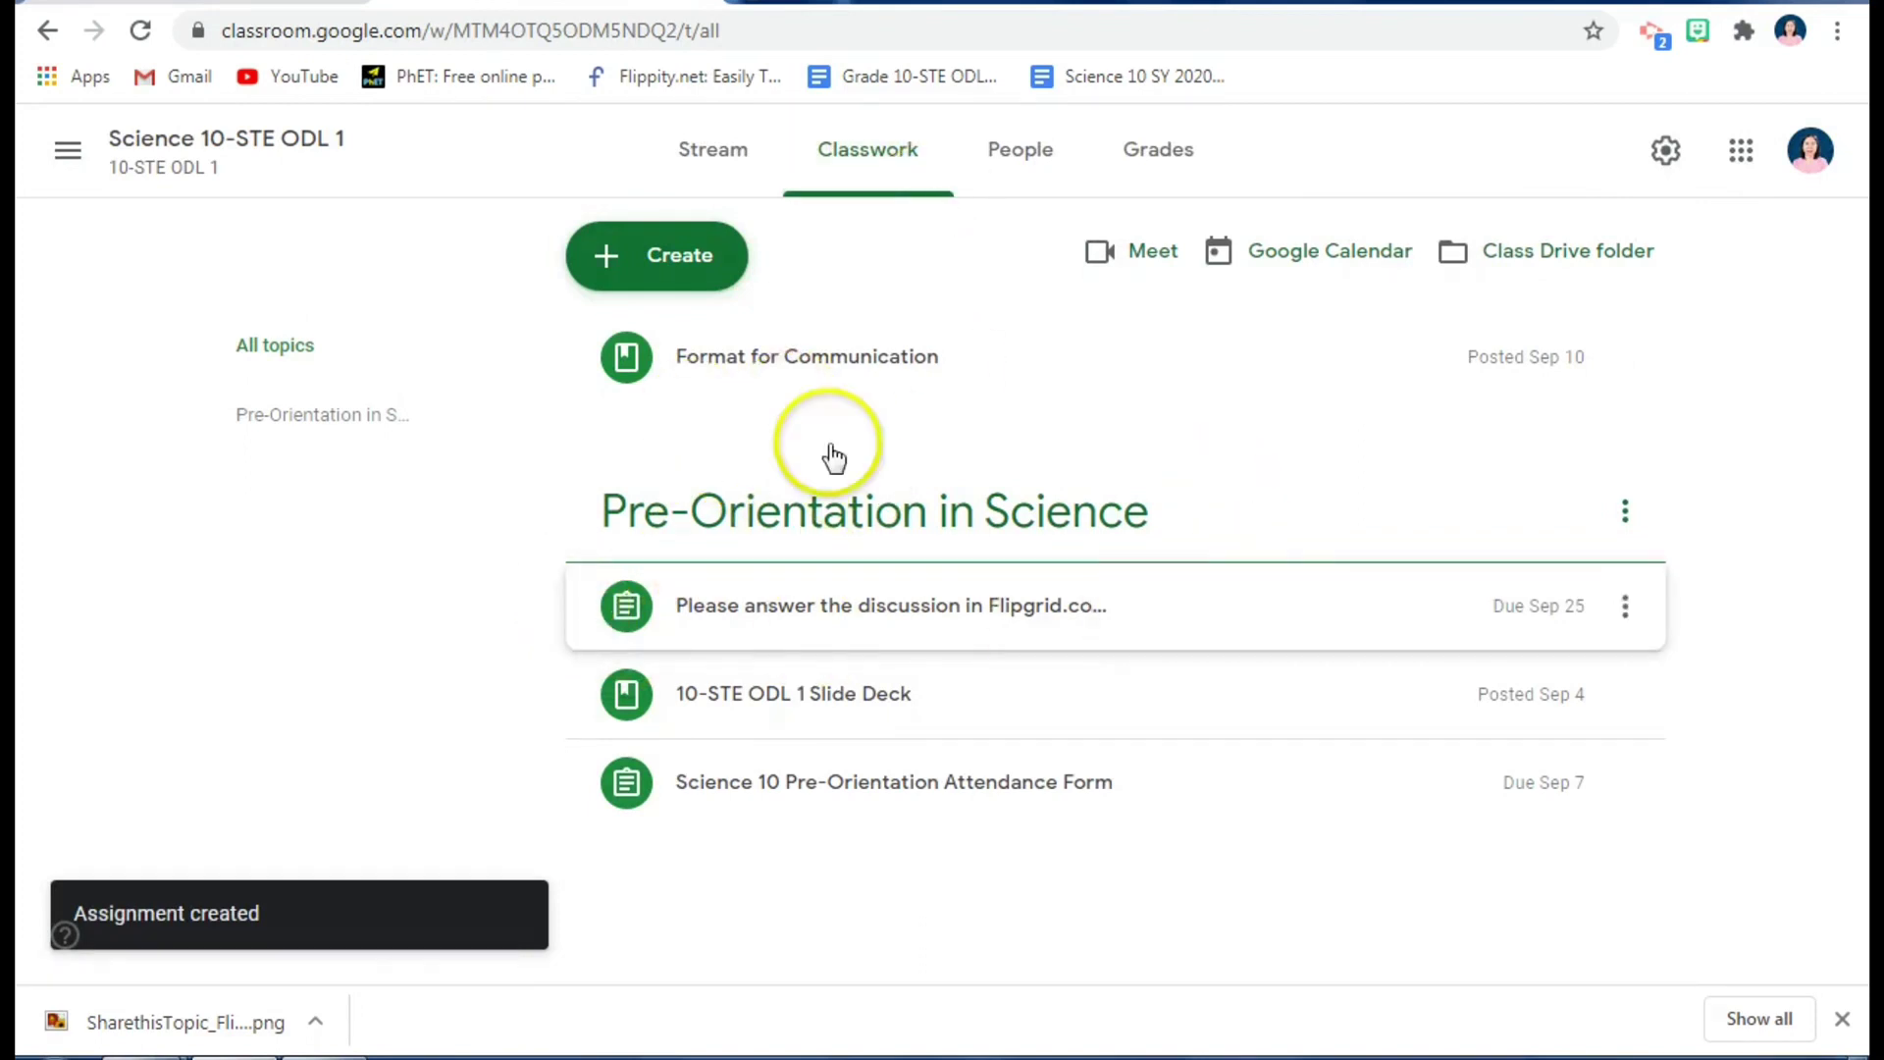
{"action": "left_click", "coordinate": [910, 152]}
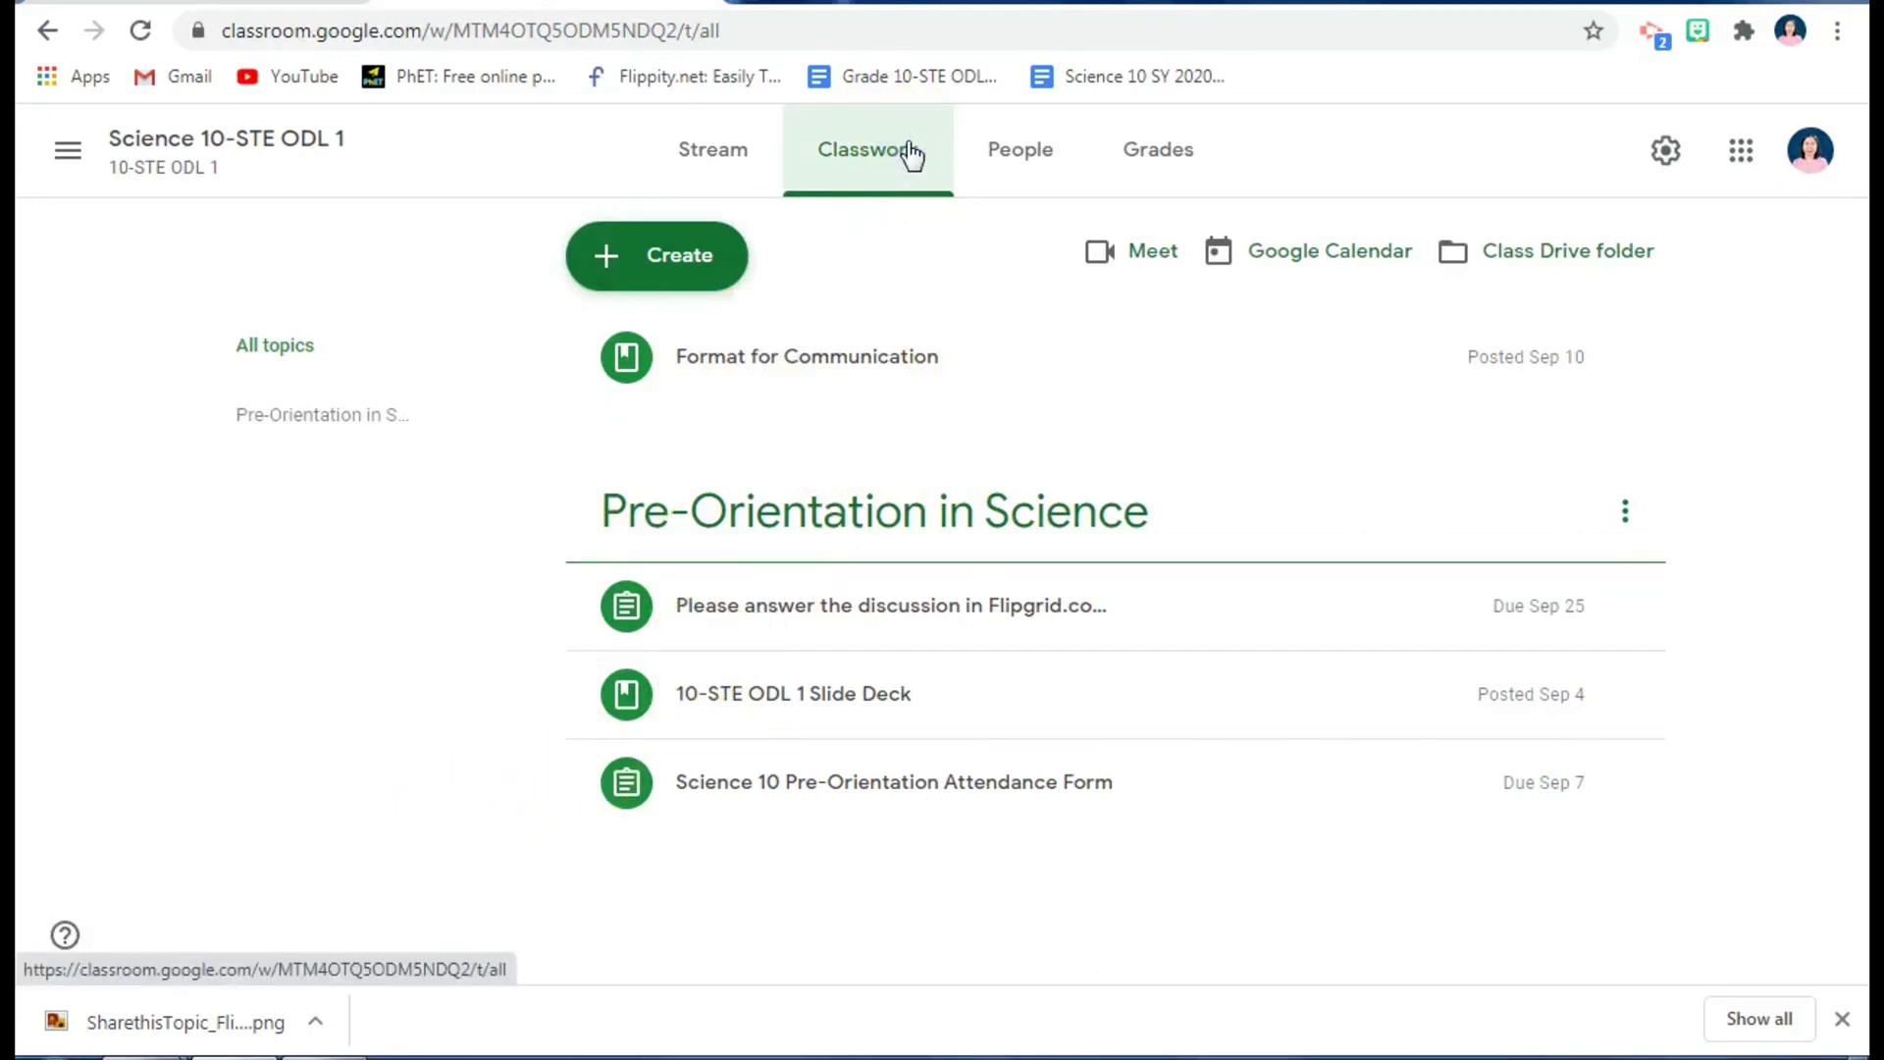